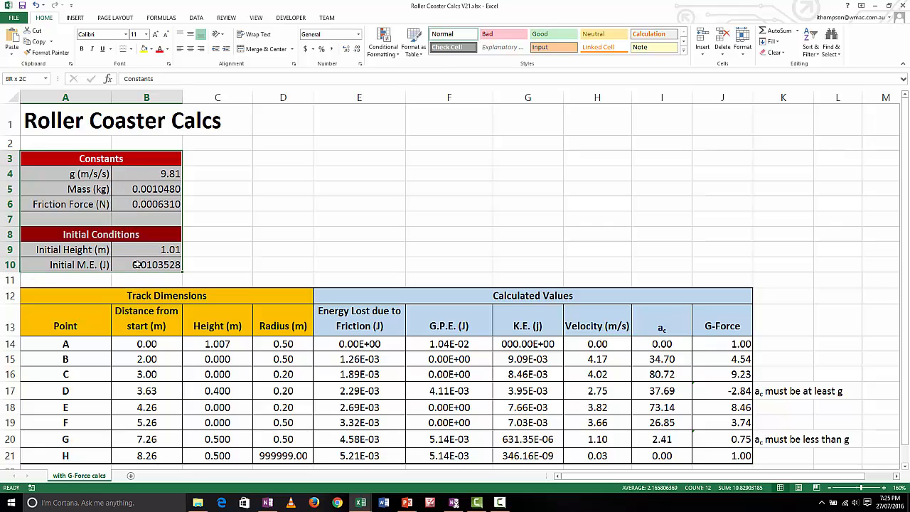
# - Examine point A's row in the roller coaster table, checking its distance from start and the formula behind its height
pyautogui.click(197, 229)
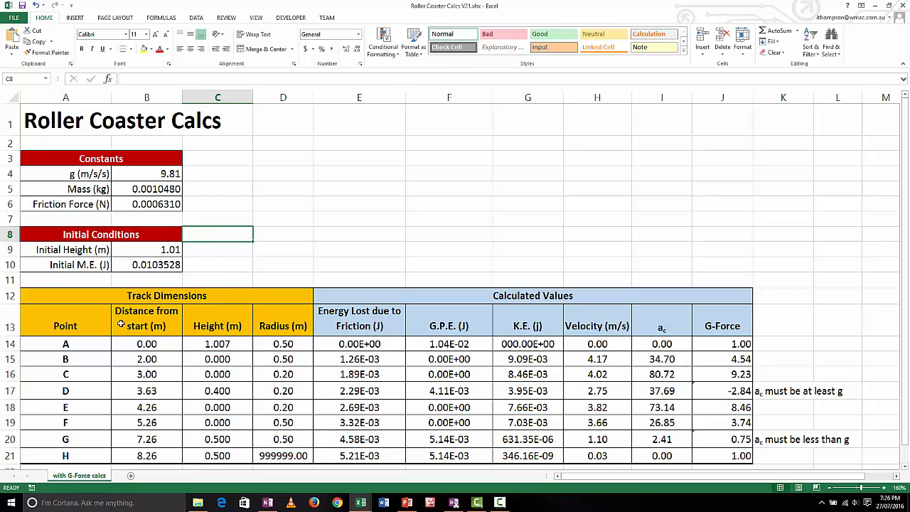
pyautogui.moveTo(51, 344); pyautogui.dragTo(732, 343)
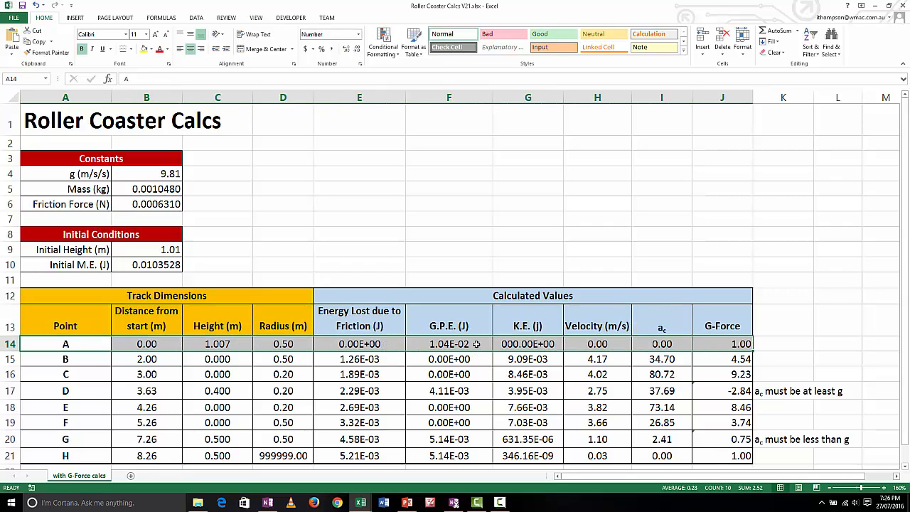
pyautogui.click(68, 349)
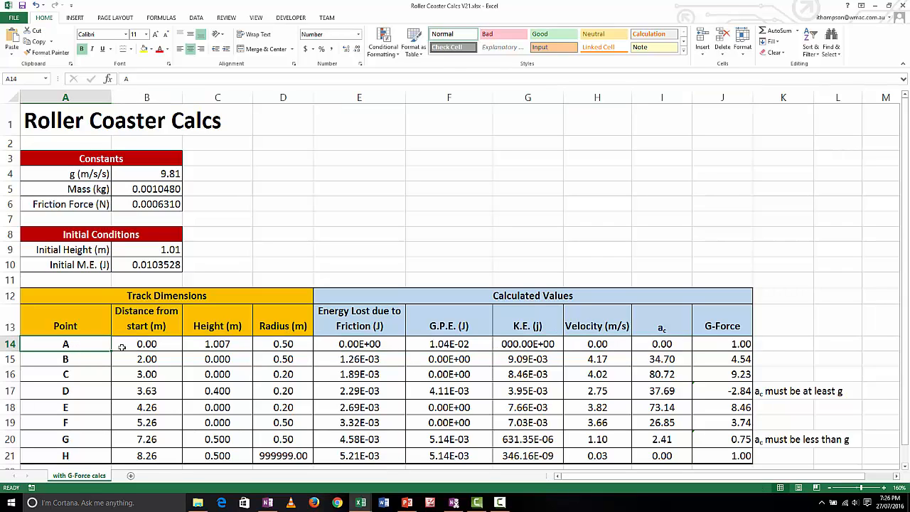
pyautogui.click(156, 344)
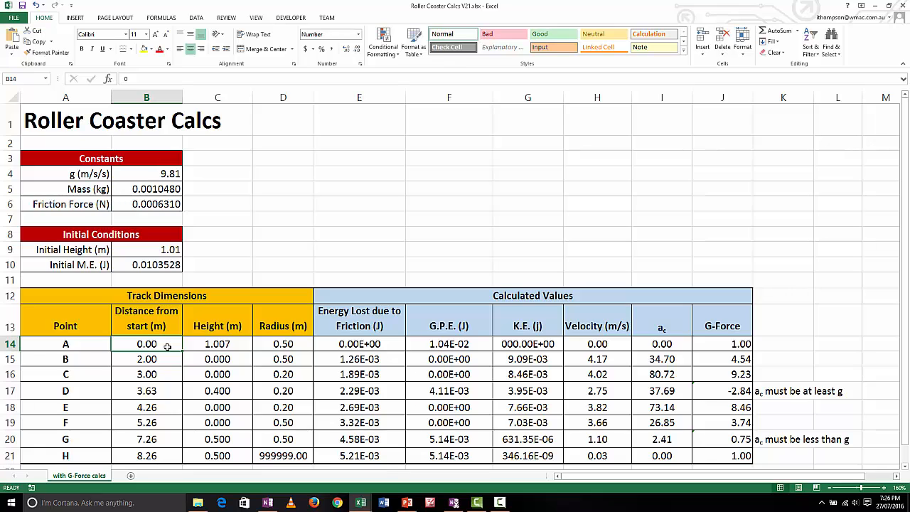
pyautogui.click(236, 344)
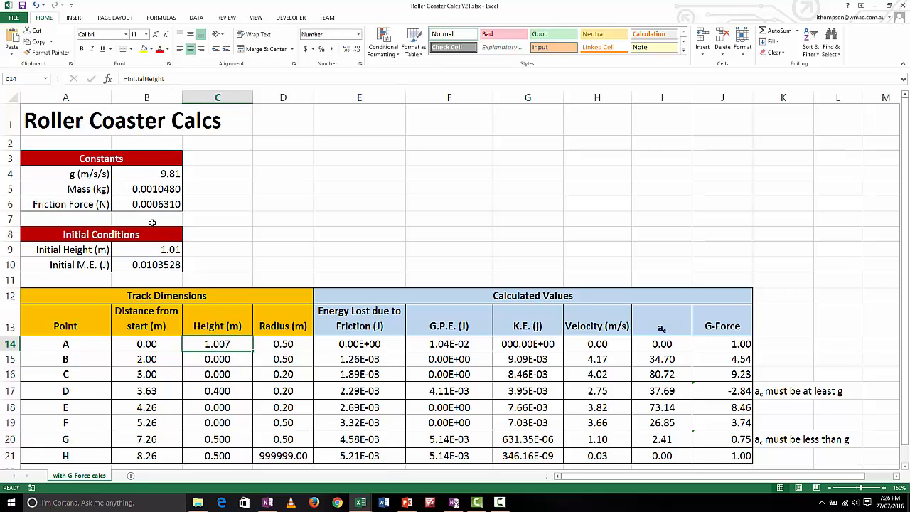
# - Show the Initial Height value in cell B9 with three decimal places
pyautogui.click(167, 249)
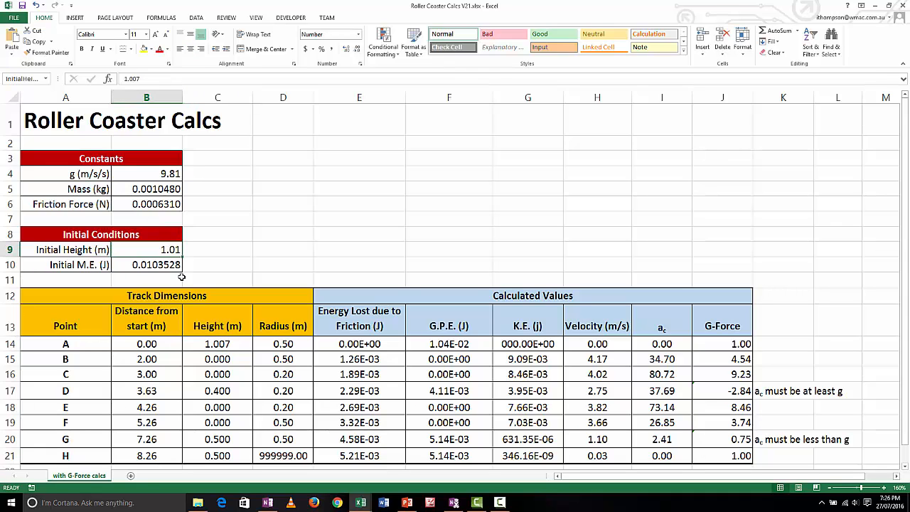
pyautogui.click(344, 51)
pyautogui.click(238, 343)
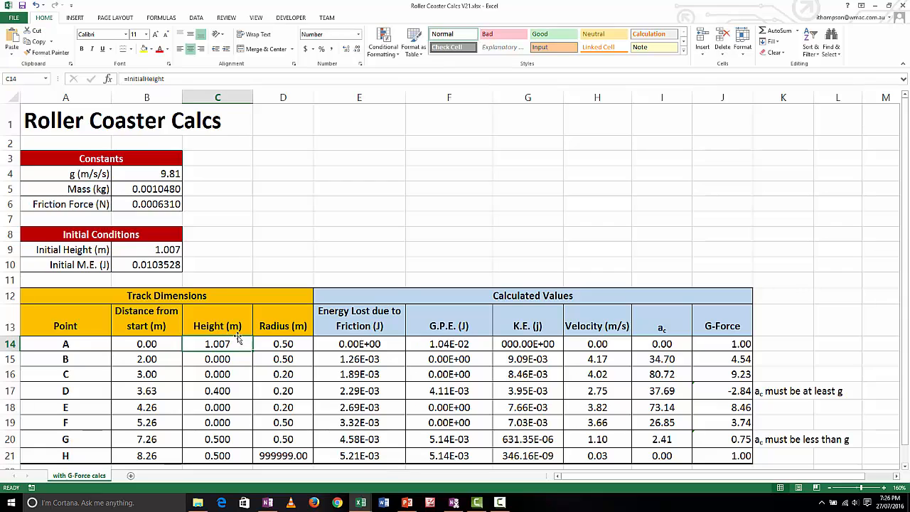
# - Examine point A's radius and compare its entered track dimensions with its calculated values from friction loss to G-force
pyautogui.click(287, 343)
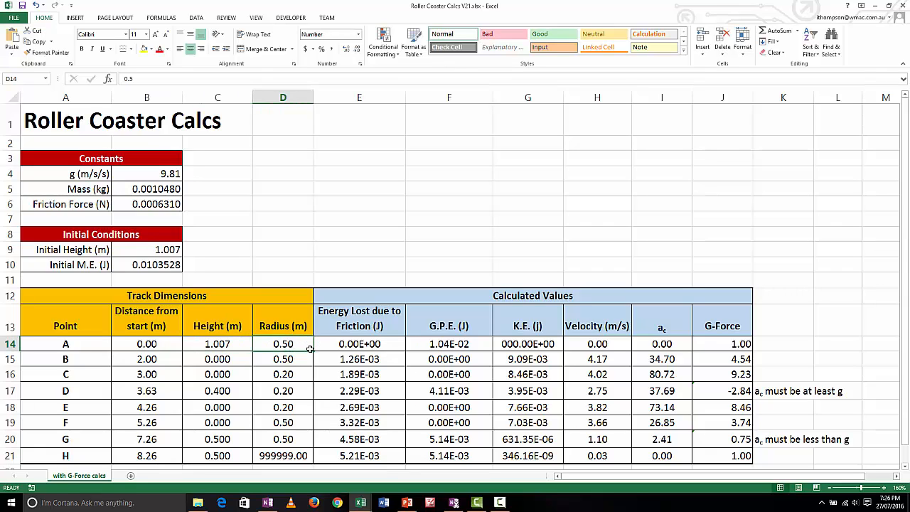
pyautogui.click(362, 344)
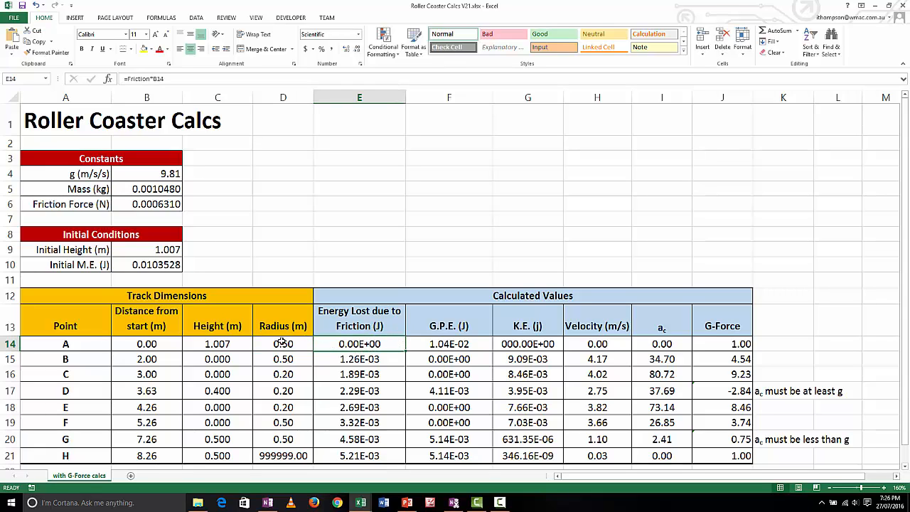
pyautogui.moveTo(107, 344); pyautogui.dragTo(282, 340)
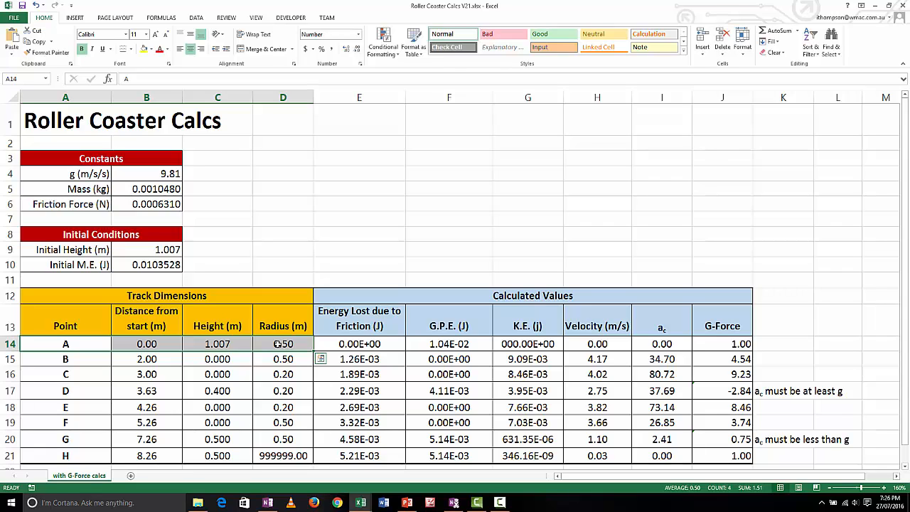
pyautogui.click(349, 343)
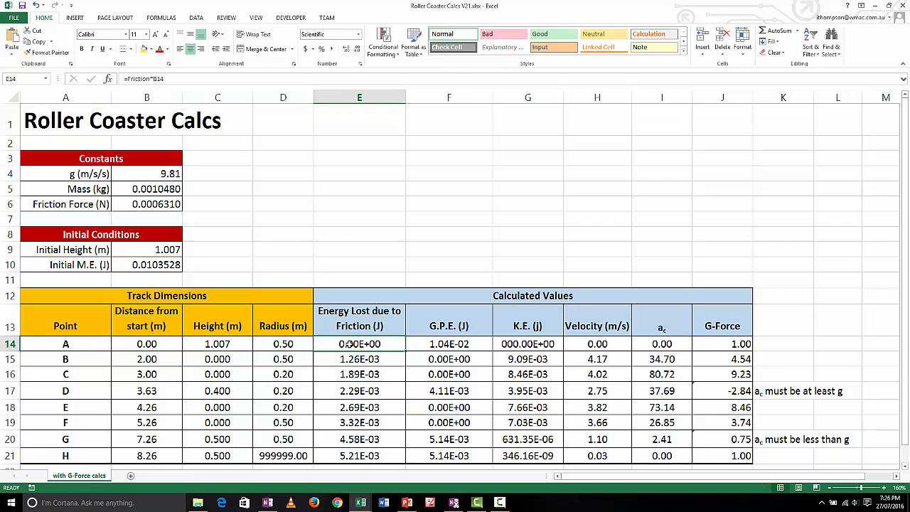
pyautogui.moveTo(359, 343); pyautogui.dragTo(704, 342)
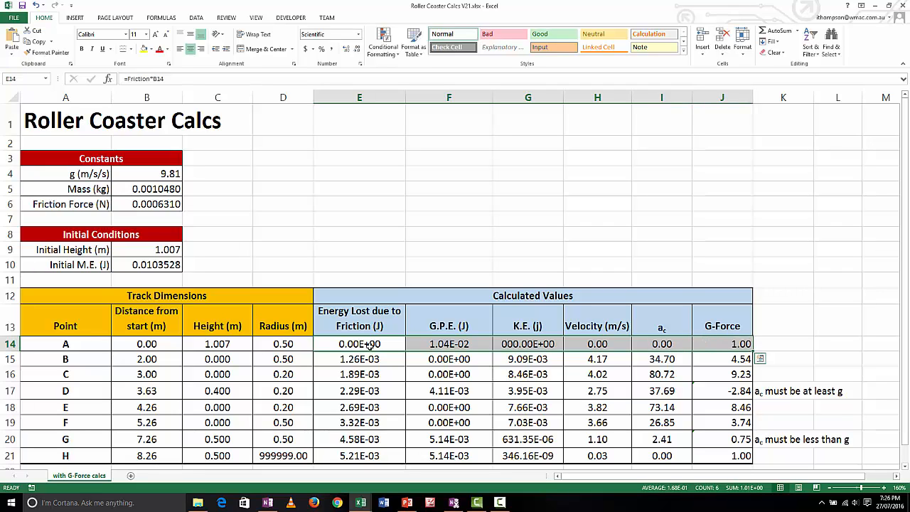
pyautogui.click(369, 345)
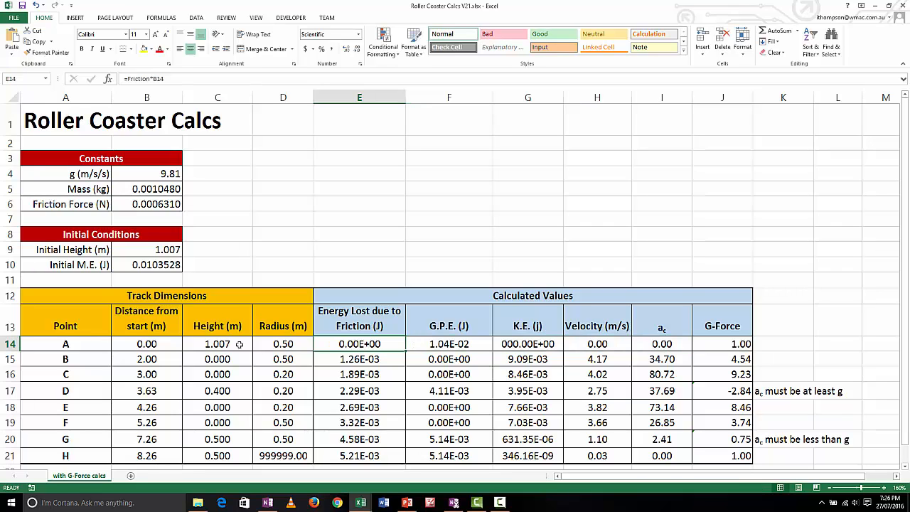
# - Review the constants, the initial conditions and point A's track dimensions as the inputs for the calculations
pyautogui.click(216, 257)
pyautogui.moveTo(99, 158); pyautogui.dragTo(159, 254)
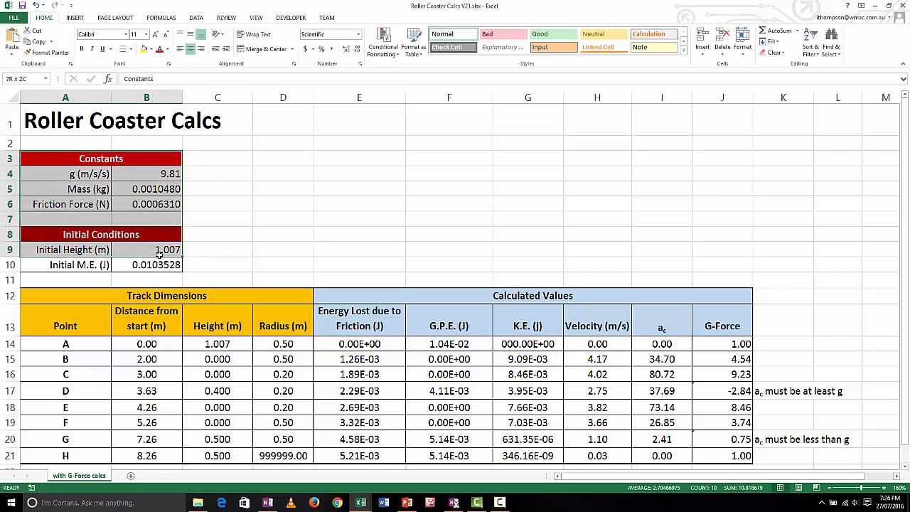
pyautogui.moveTo(88, 346); pyautogui.dragTo(283, 343)
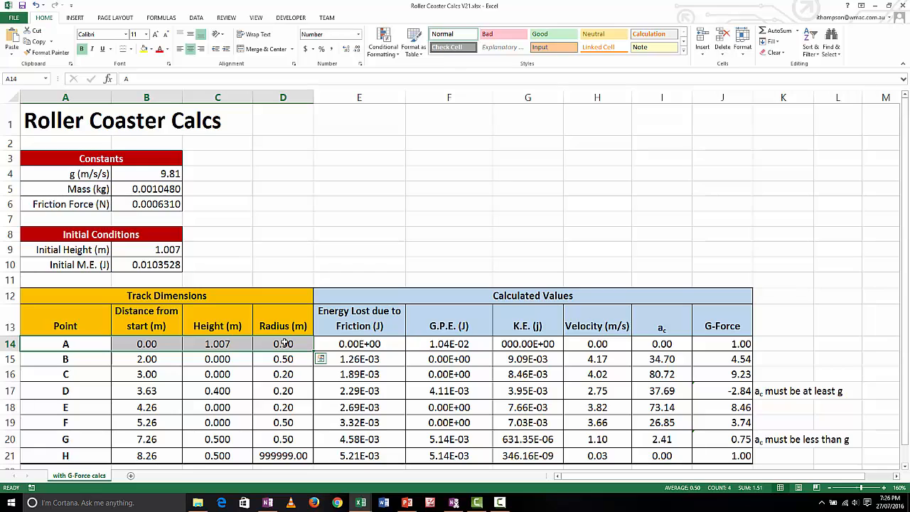
# - Check point A's formulas for energy lost due to friction, G.P.E., K.E. and velocity
pyautogui.click(349, 343)
pyautogui.click(423, 341)
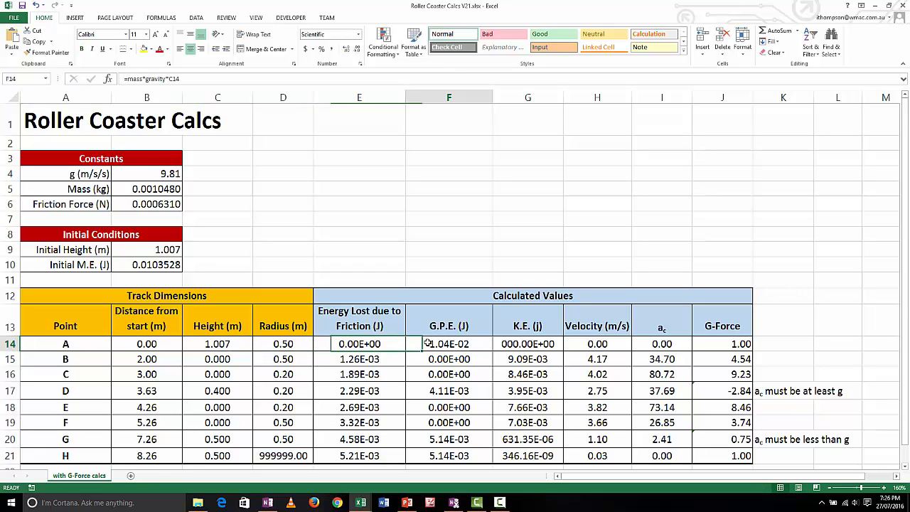
pyautogui.click(360, 342)
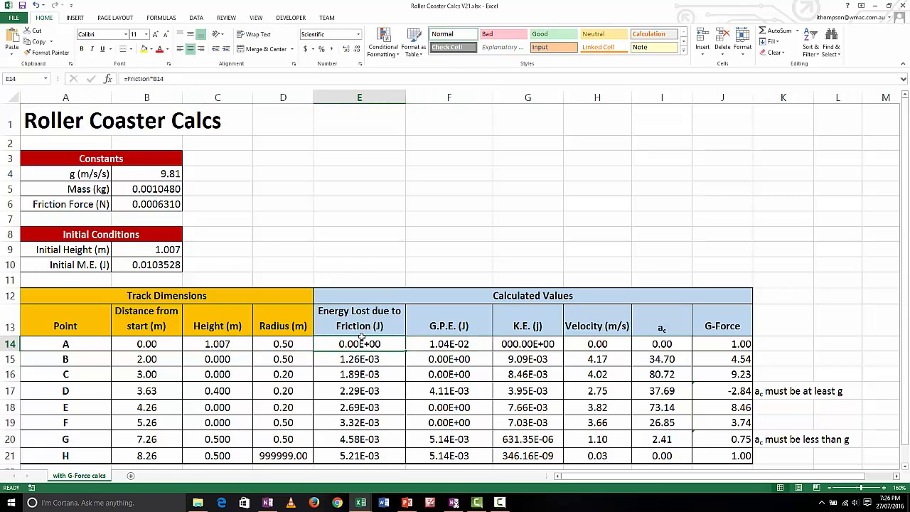
pyautogui.click(431, 343)
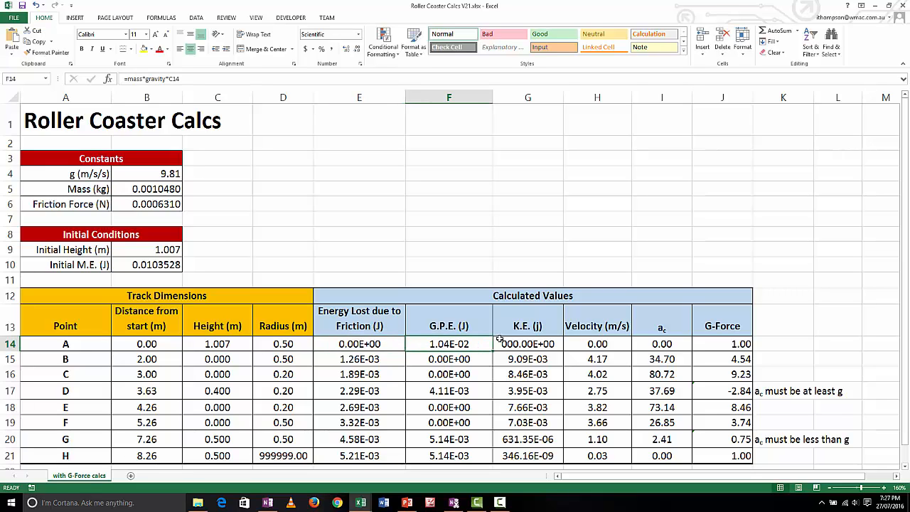
pyautogui.click(517, 343)
pyautogui.click(593, 347)
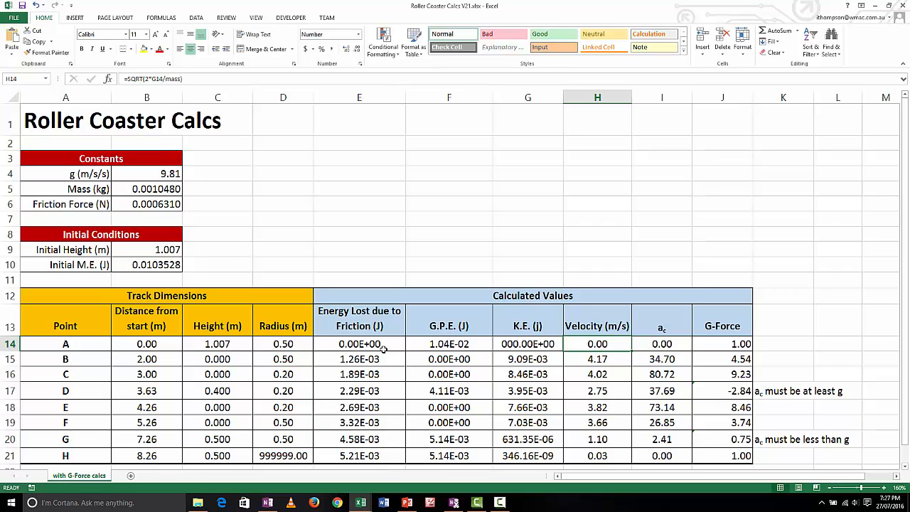
# - Inspect each calculated-value formula for point A in cells E14 to J14, from friction loss through to G-force
pyautogui.click(383, 347)
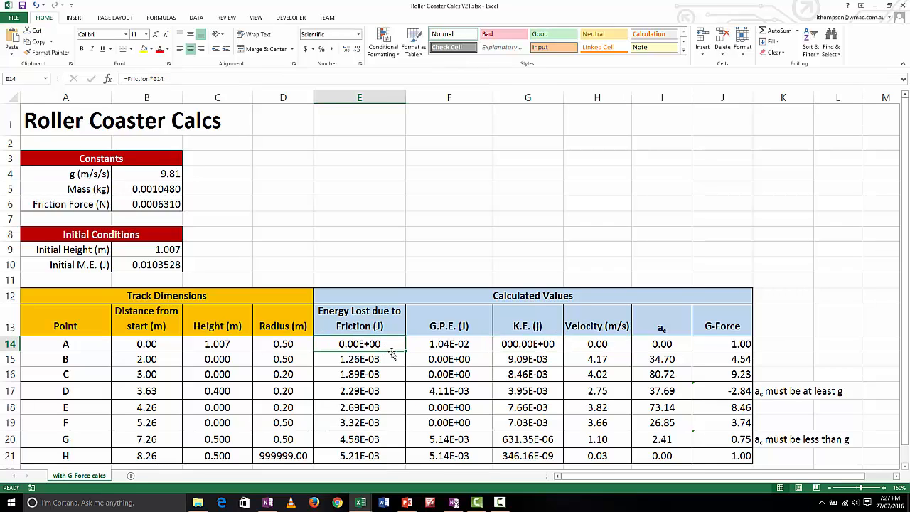
pyautogui.click(467, 345)
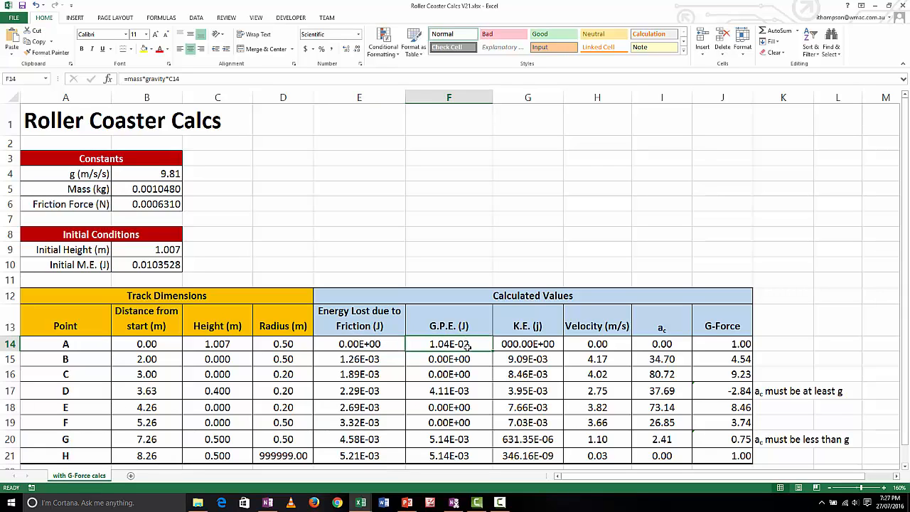
pyautogui.click(535, 344)
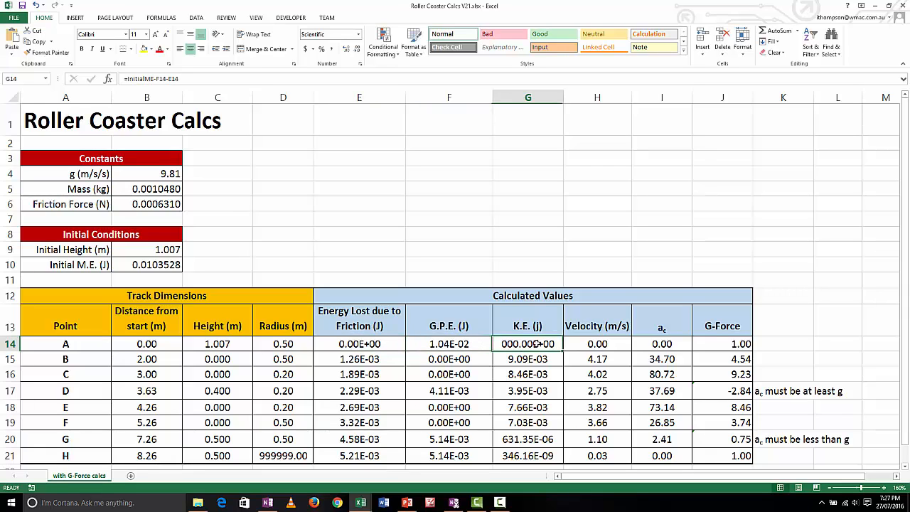
pyautogui.click(594, 343)
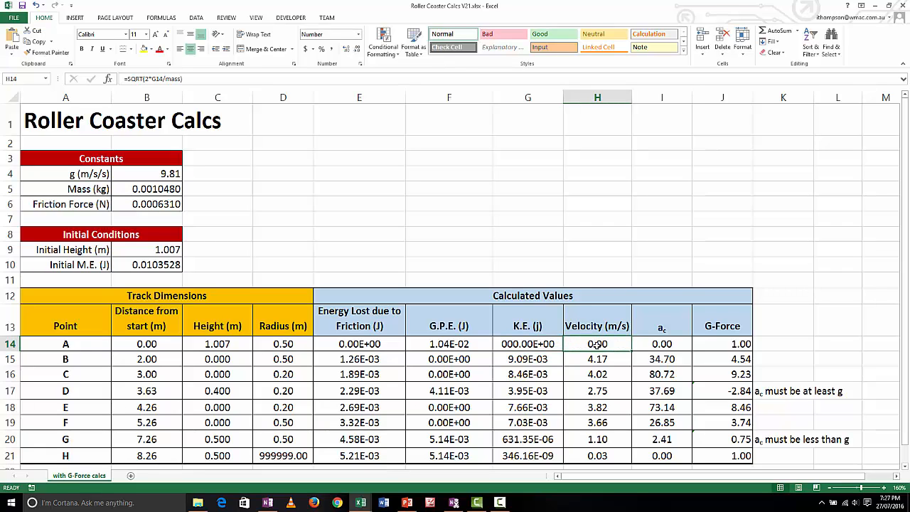
pyautogui.click(664, 345)
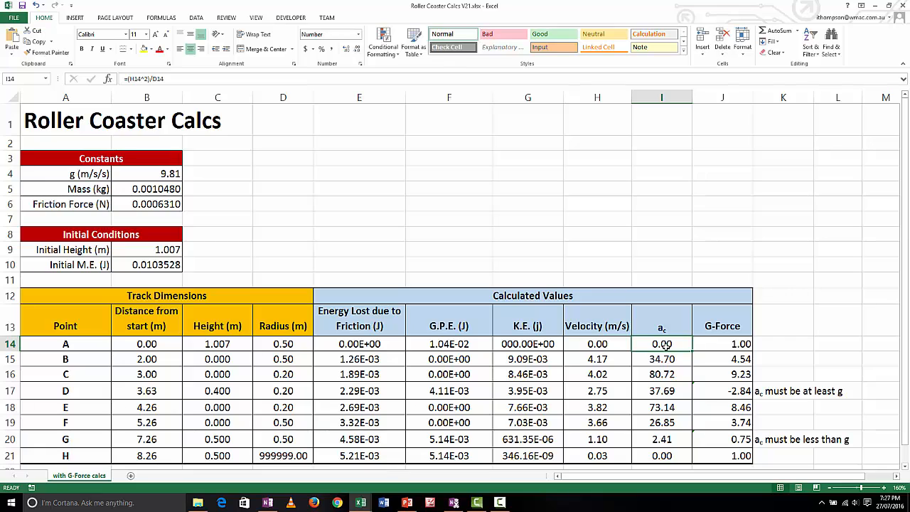
pyautogui.click(736, 344)
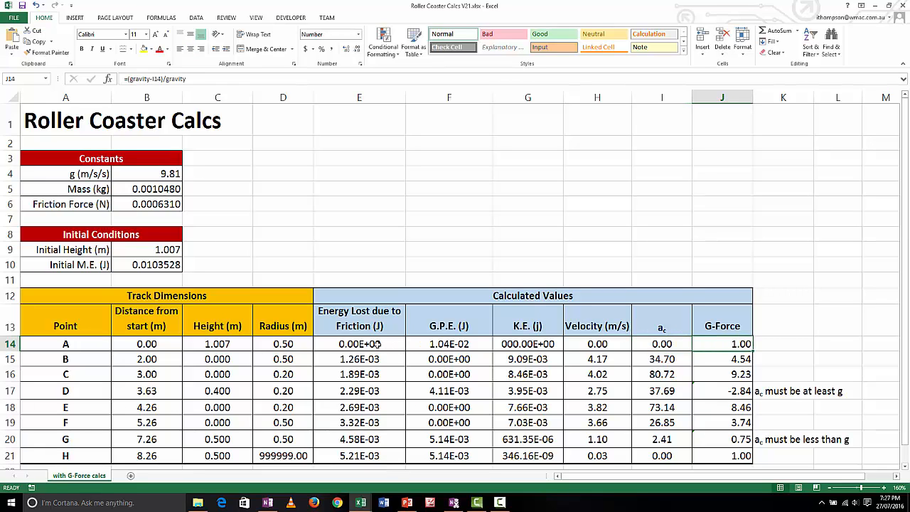
pyautogui.moveTo(378, 344); pyautogui.dragTo(695, 347)
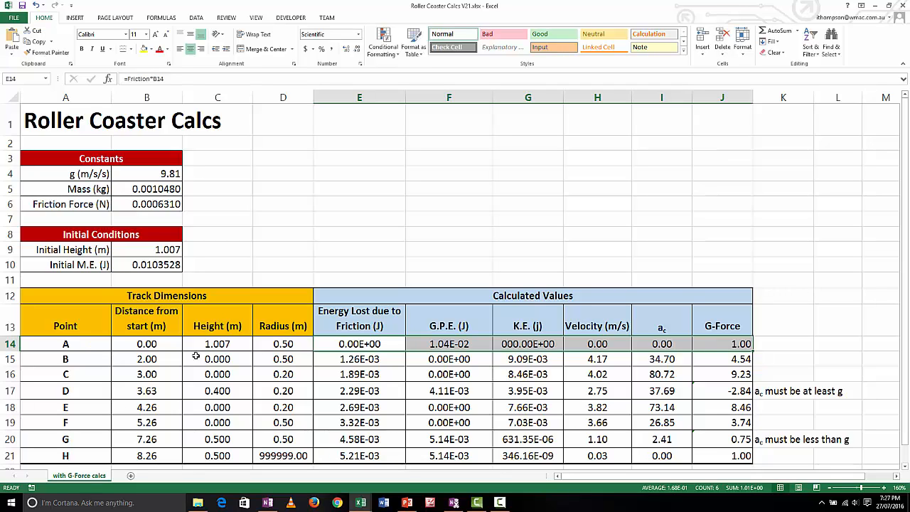
pyautogui.click(361, 343)
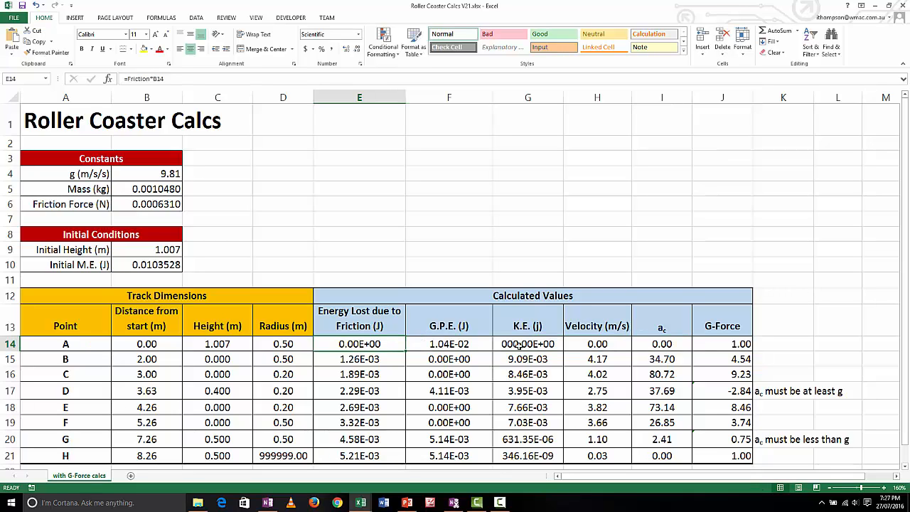
# - Examine point B's row and its formulas for friction energy loss, G.P.E. and K.E
pyautogui.moveTo(70, 361); pyautogui.dragTo(723, 358)
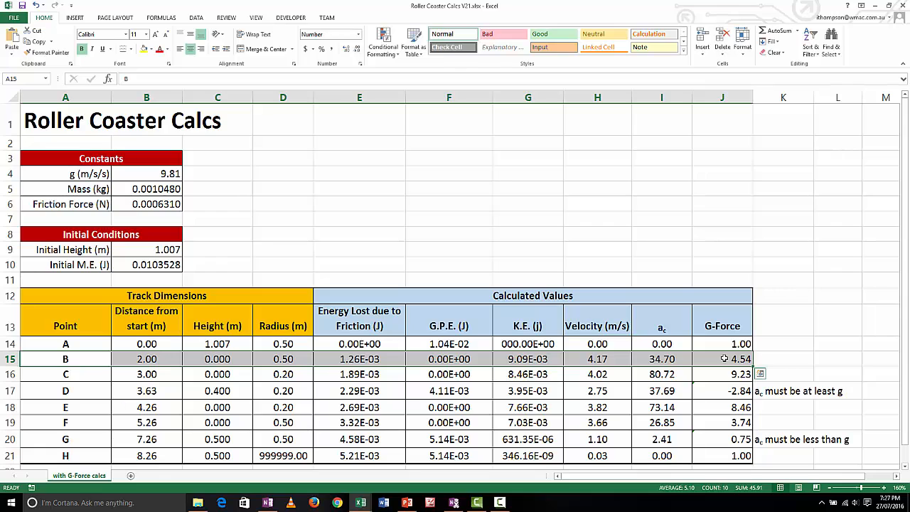
pyautogui.click(358, 359)
pyautogui.click(422, 360)
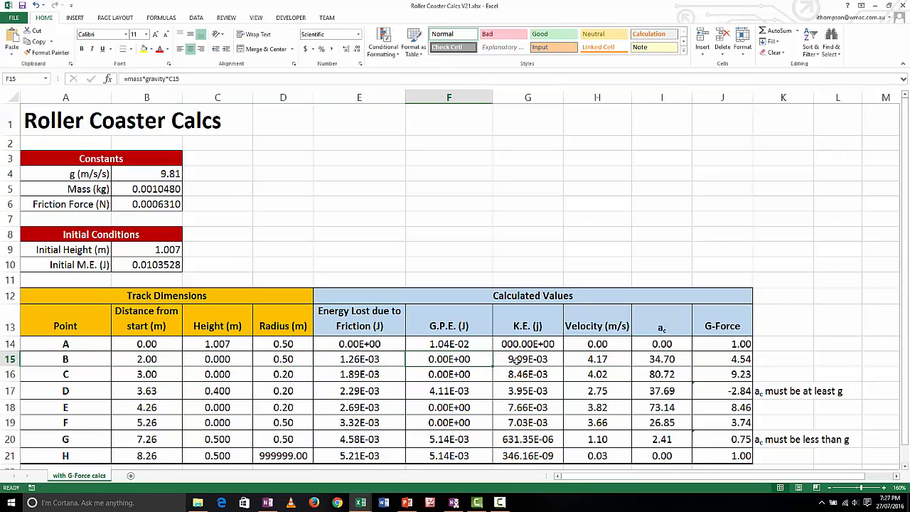
pyautogui.press('Right')
pyautogui.click(350, 359)
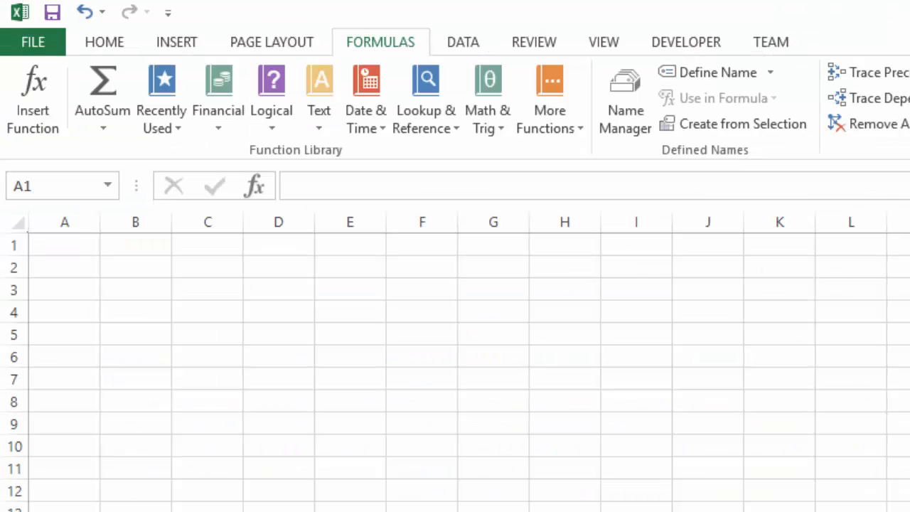
# - Enter the worksheet title "Roller Coaster Calcs" in cell A1
pyautogui.click(56, 244)
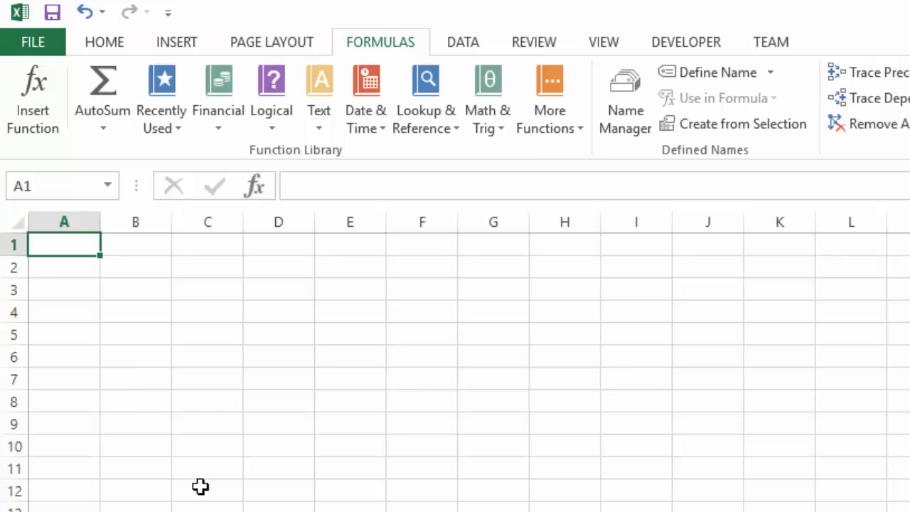
pyautogui.click(99, 44)
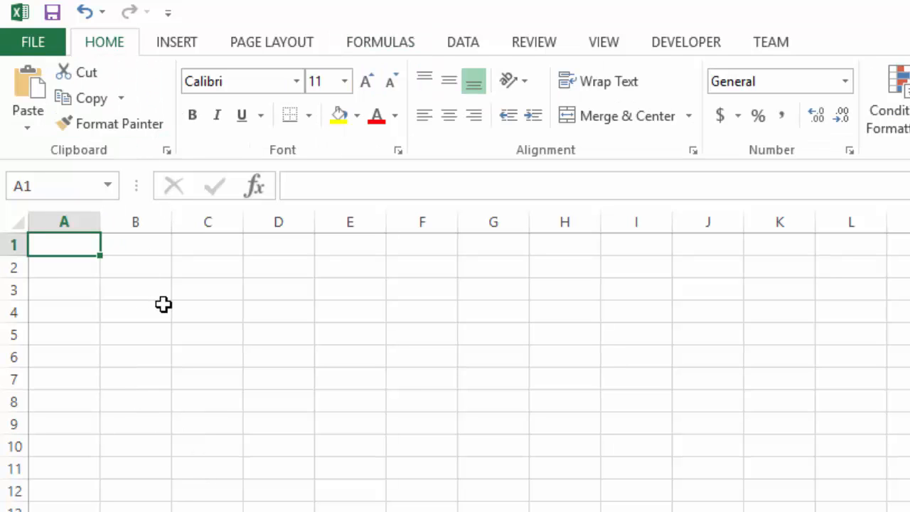
pyautogui.keyDown('ctrl'); pyautogui.scroll(4, 178, 365); pyautogui.keyUp('ctrl')
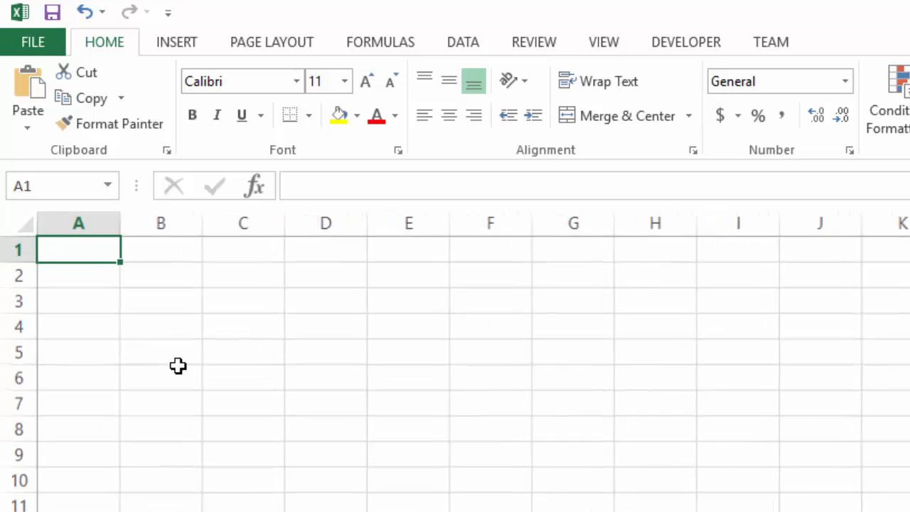
pyautogui.keyDown('ctrl'); pyautogui.scroll(-1, 178, 365); pyautogui.keyUp('ctrl')
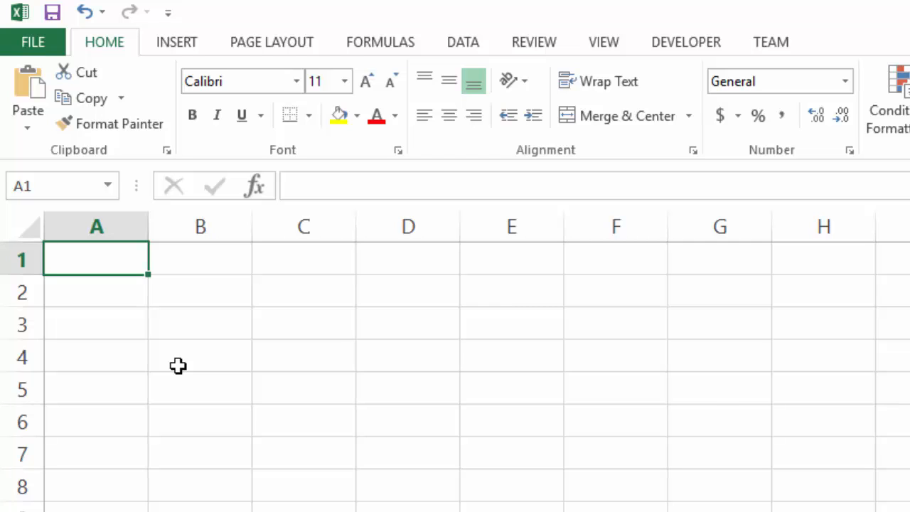
pyautogui.write('Roller ')
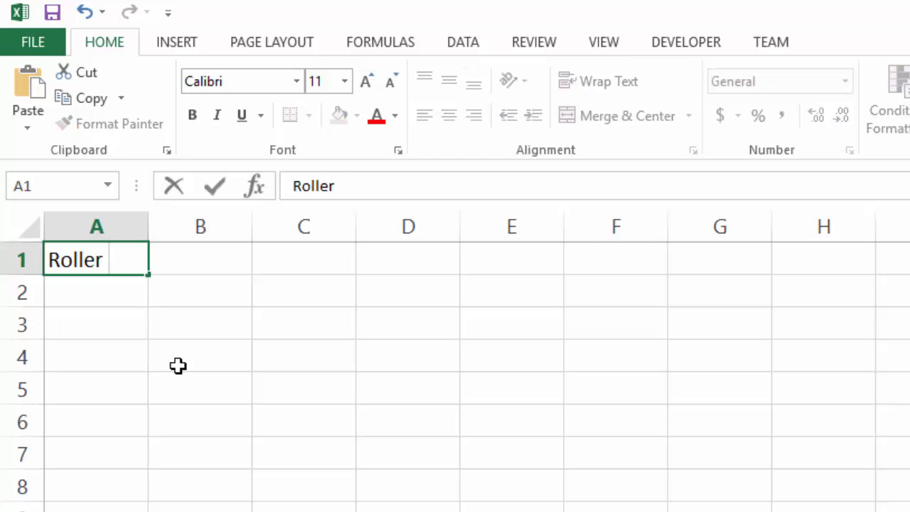
pyautogui.write('Coaster ')
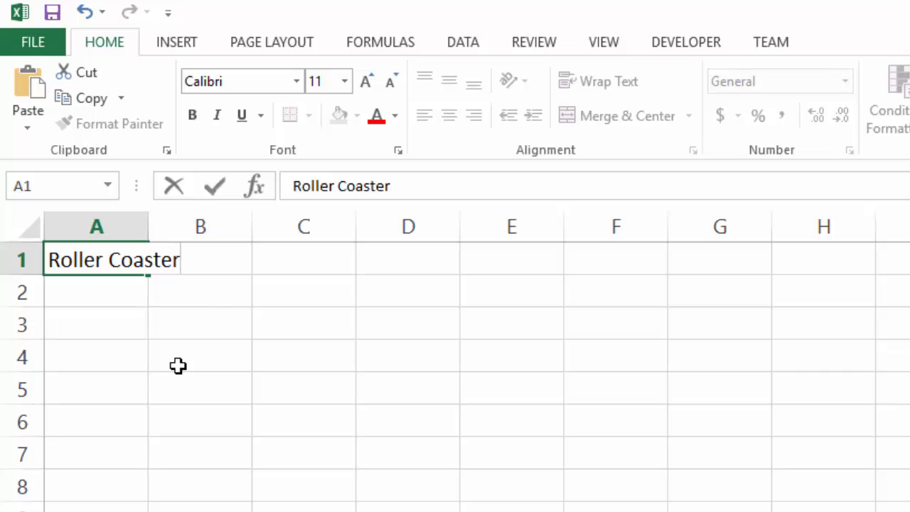
pyautogui.write('Calcs')
pyautogui.press('Return')
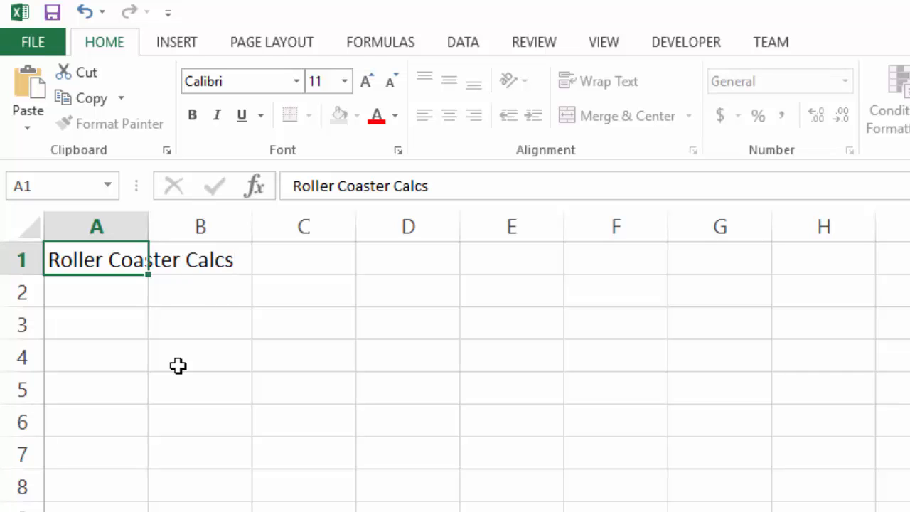
# - Format the title in A1 as bold with an 18-point font size
pyautogui.press('Up')
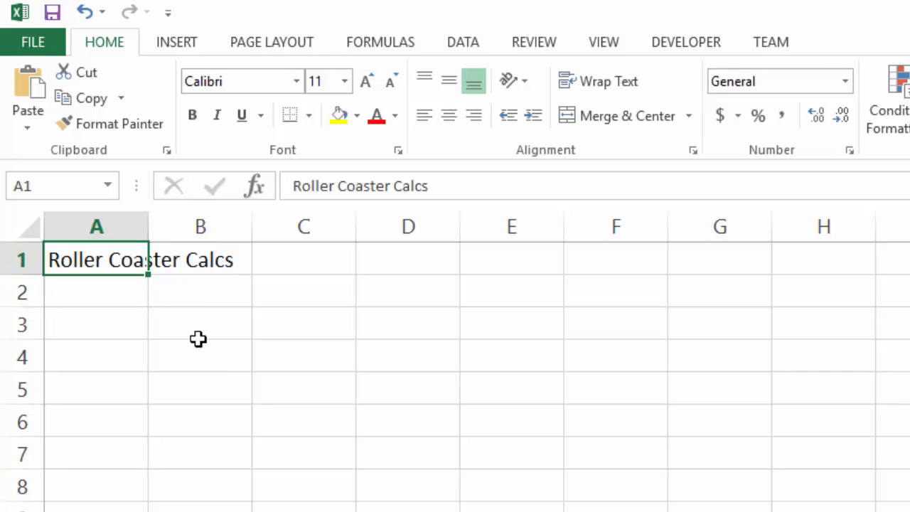
pyautogui.hotkey('ctrl', 'b')
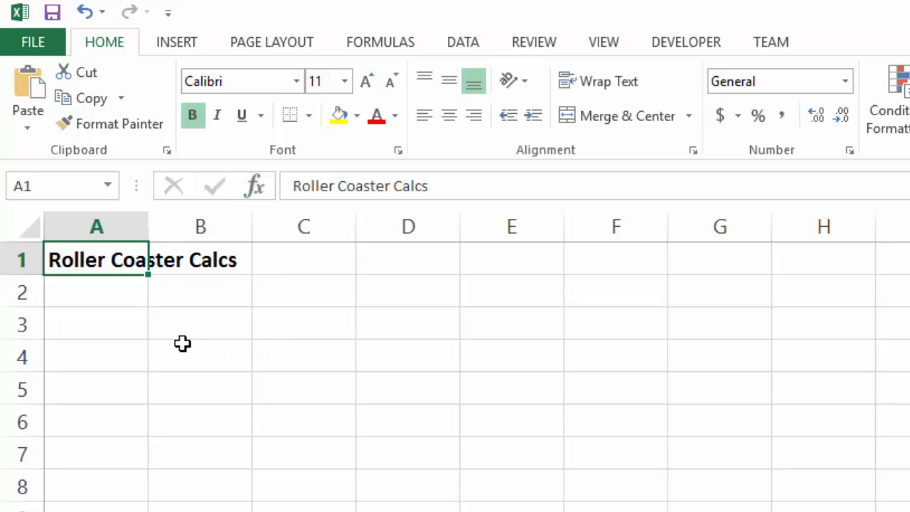
pyautogui.click(375, 82)
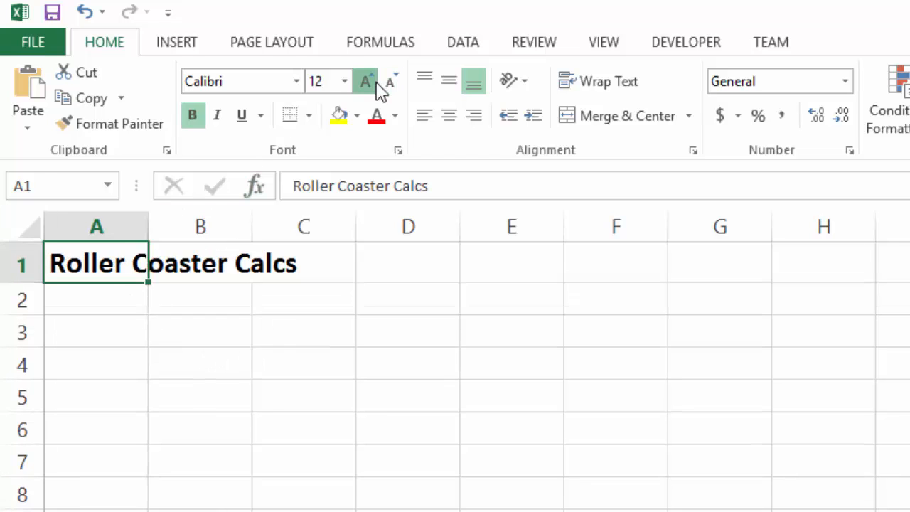
pyautogui.click(372, 84)
pyautogui.click(369, 85)
pyautogui.click(367, 86)
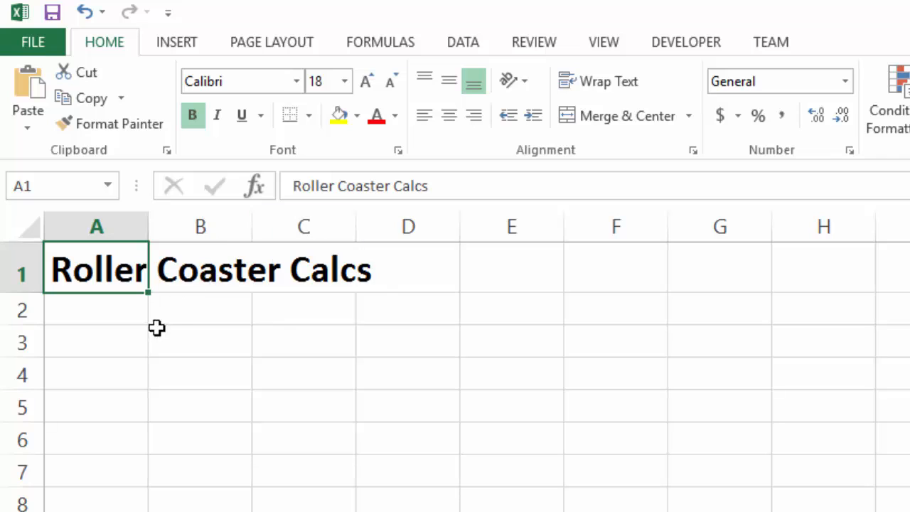
# - Enter the section heading "Constants" in cell A3
pyautogui.click(118, 348)
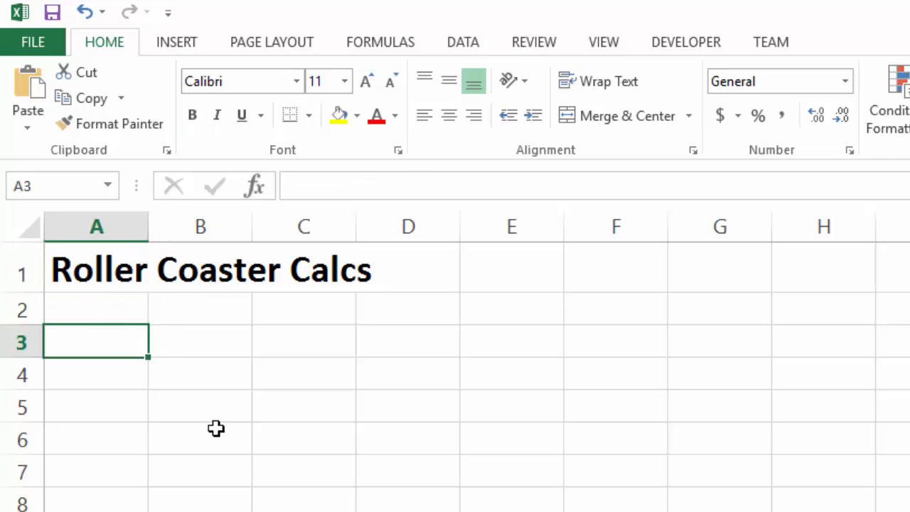
pyautogui.write('COntr')
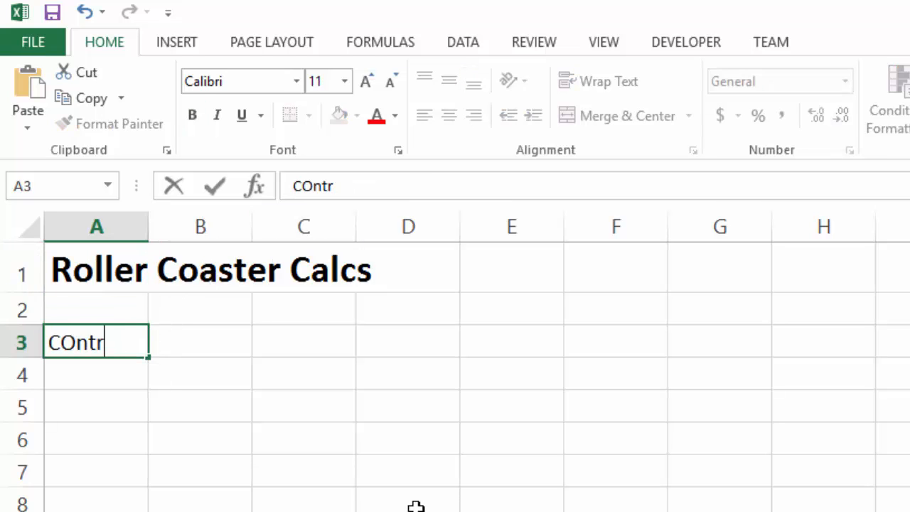
pyautogui.press('BackSpace')
pyautogui.press('BackSpace')
pyautogui.press('BackSpace')
pyautogui.press('BackSpace')
pyautogui.write('onstants')
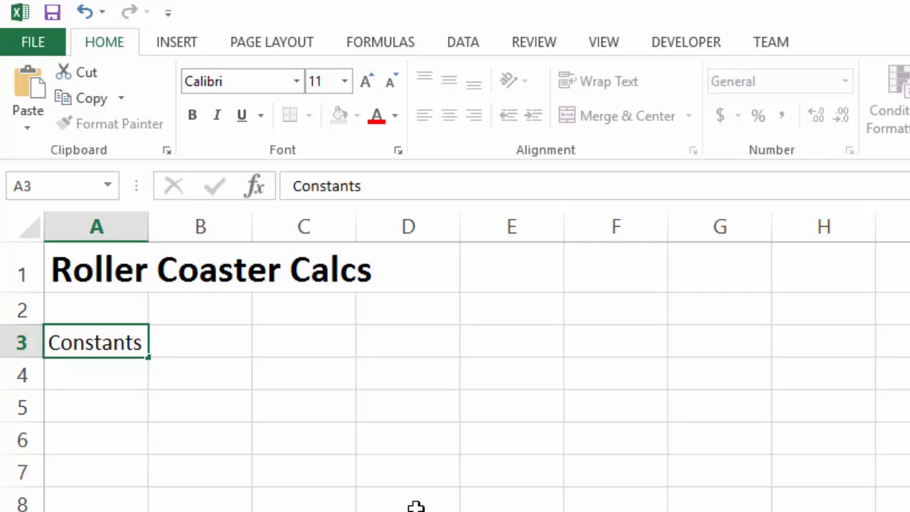
pyautogui.press('Return')
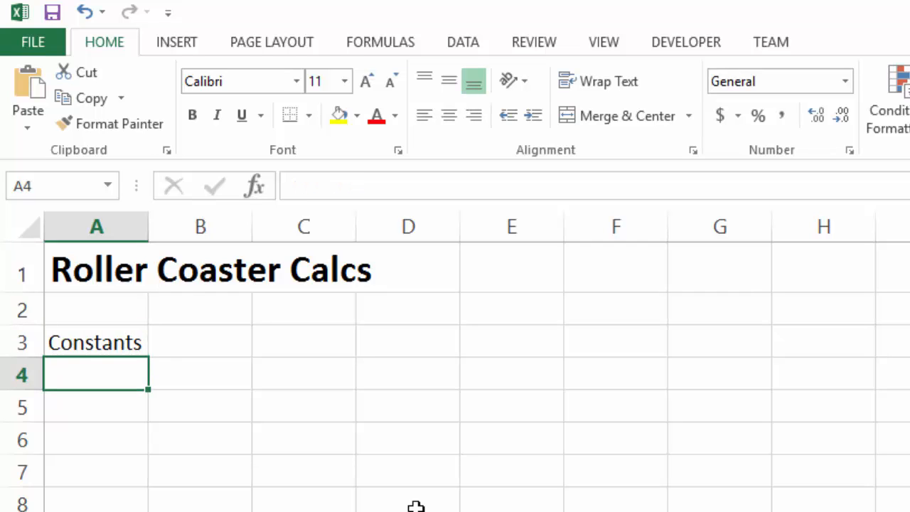
# - Add the gravity constant below the heading, labelled "g (m/s/s)" in A4 with the value 9.79 in B4
pyautogui.write('g')
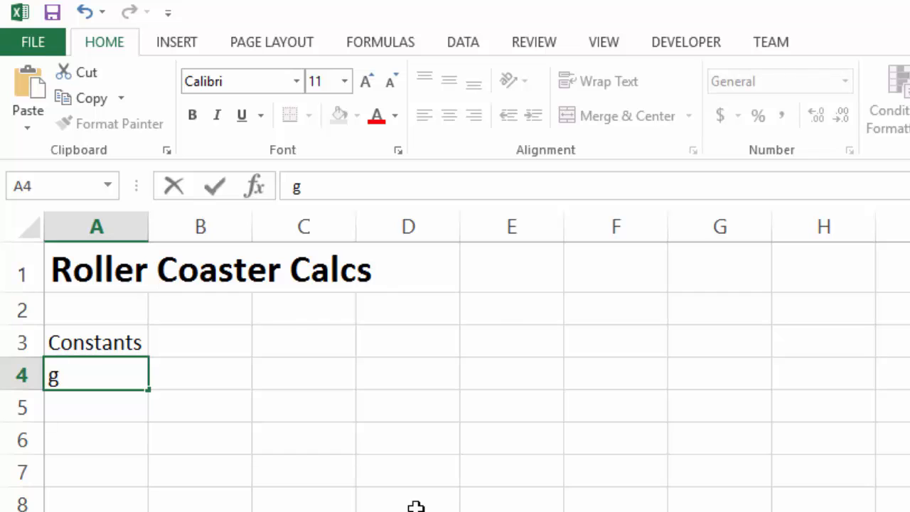
pyautogui.write(' (m/s')
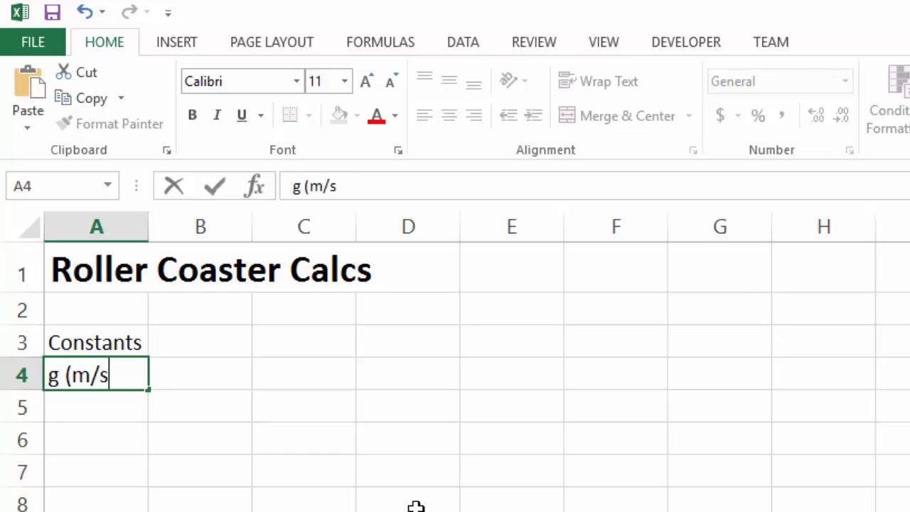
pyautogui.write('/s)')
pyautogui.press('Return')
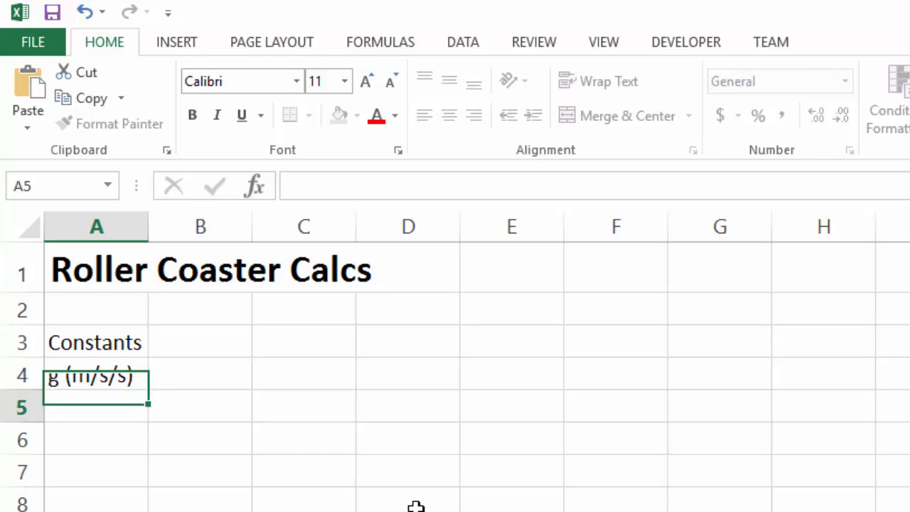
pyautogui.press('Up')
pyautogui.press('Right')
pyautogui.write('9')
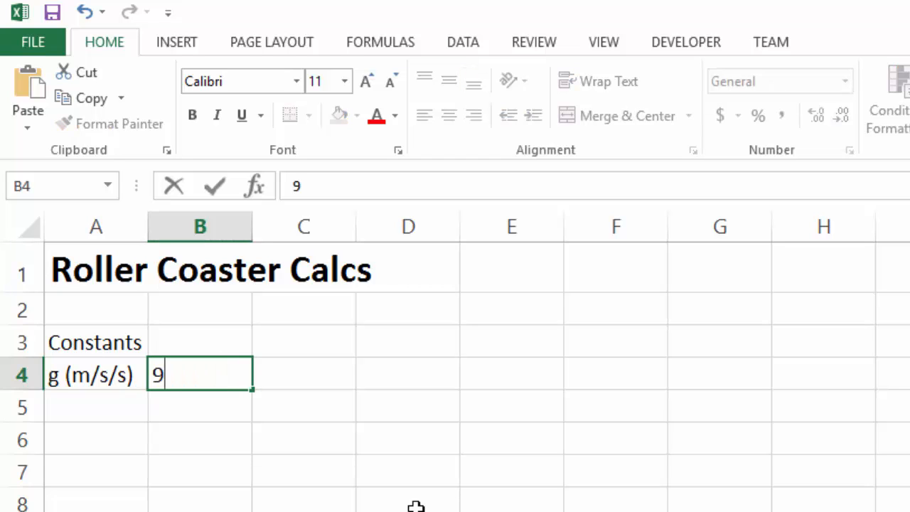
pyautogui.write('.79')
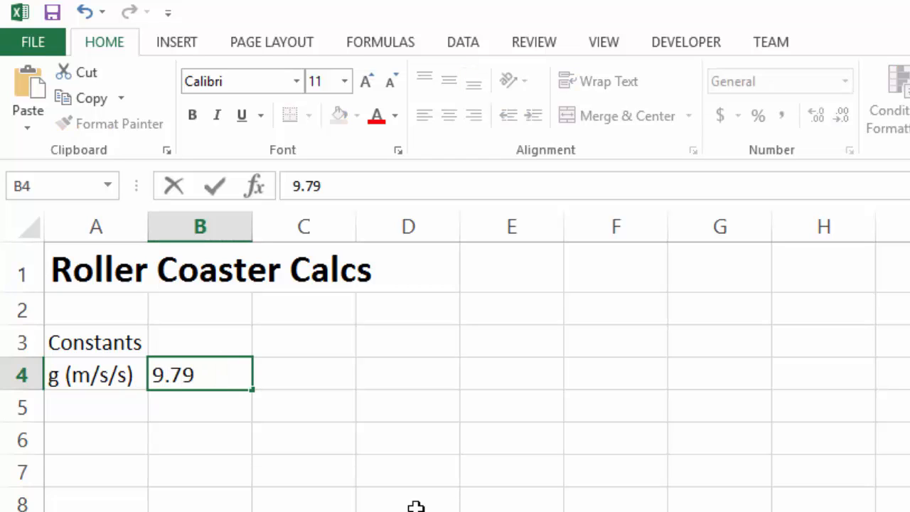
pyautogui.press('Return')
# - Enter the label "Mass (kg)" in cell A5
pyautogui.press('Left')
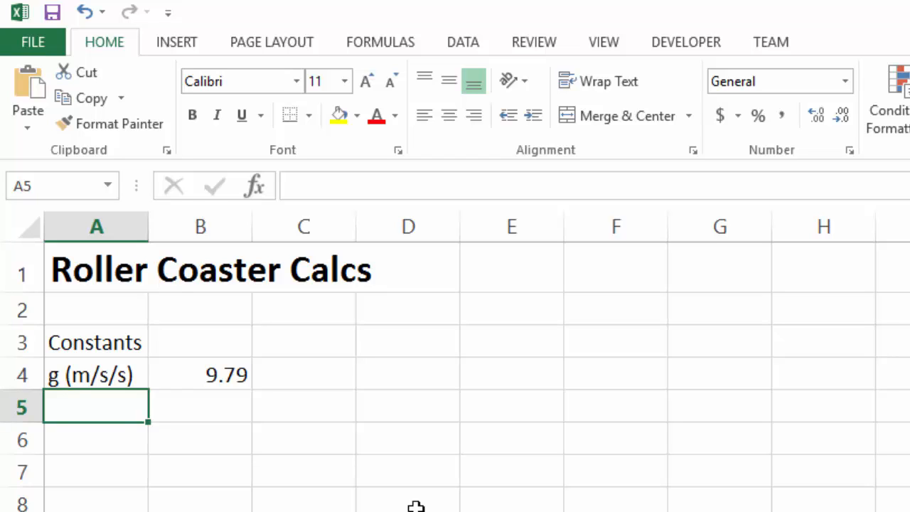
pyautogui.write('Mass')
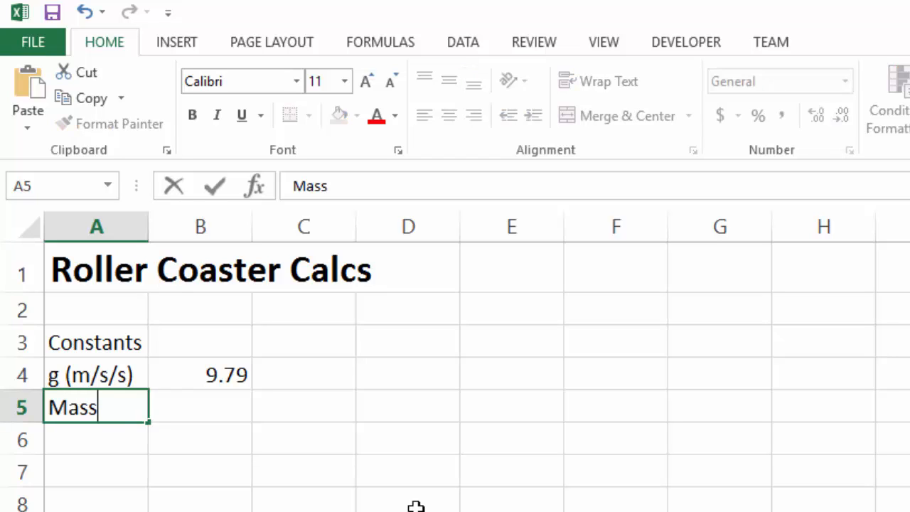
pyautogui.write(' (kg')
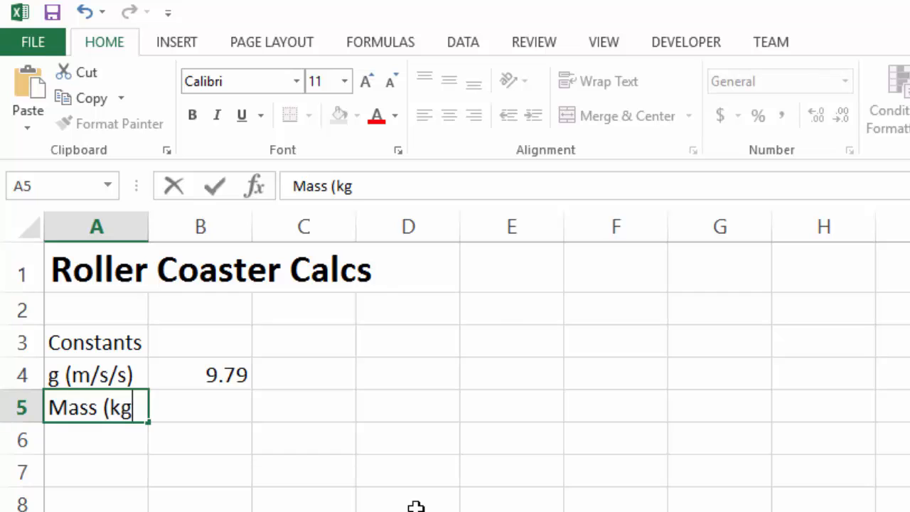
pyautogui.write(')')
pyautogui.press('Return')
pyautogui.press('Up')
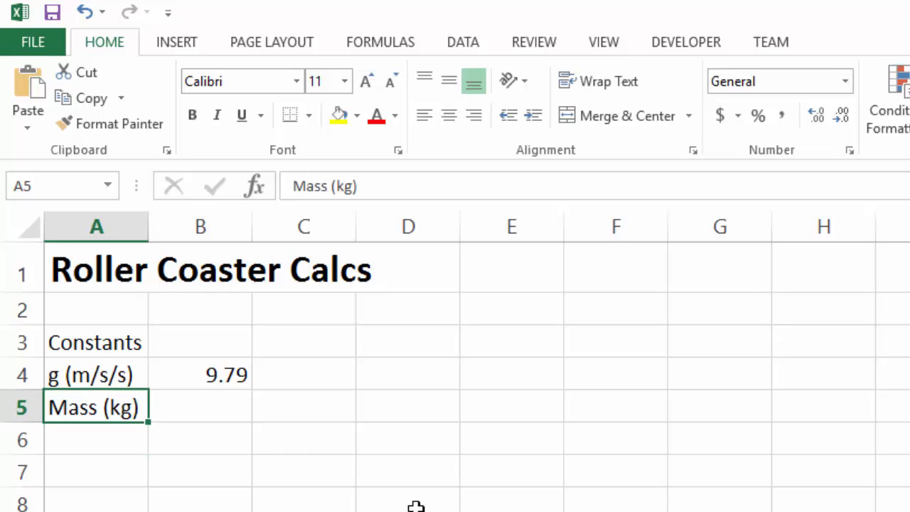
# - Enter the label "Friction Force (F)" in cell A6 and widen column A to fit it
pyautogui.press('Down')
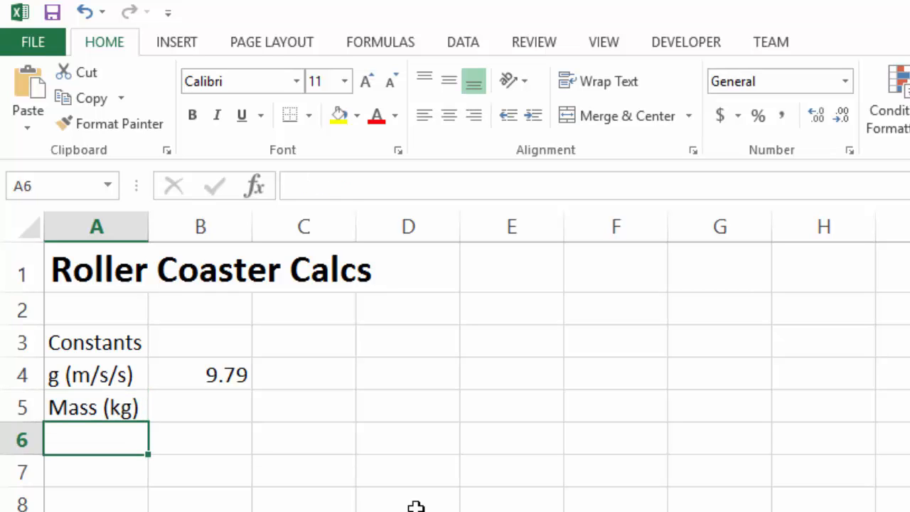
pyautogui.write('Friction ')
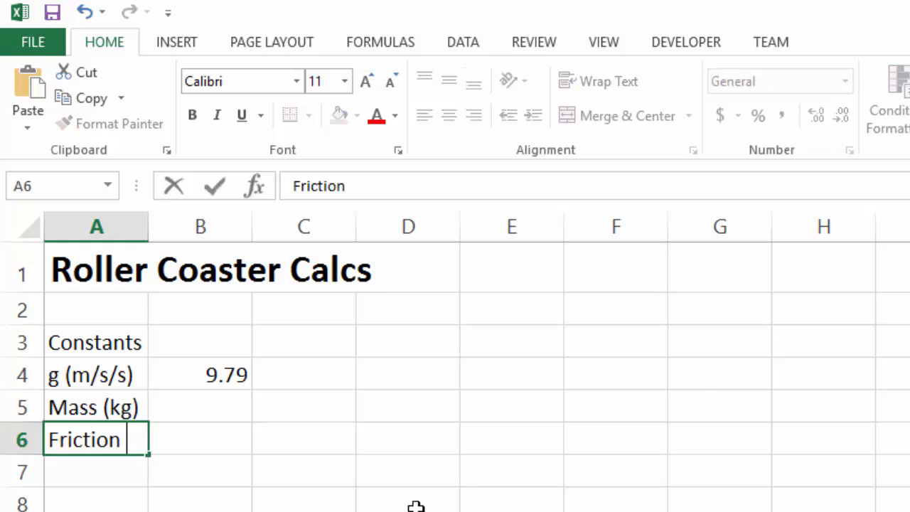
pyautogui.write('Force')
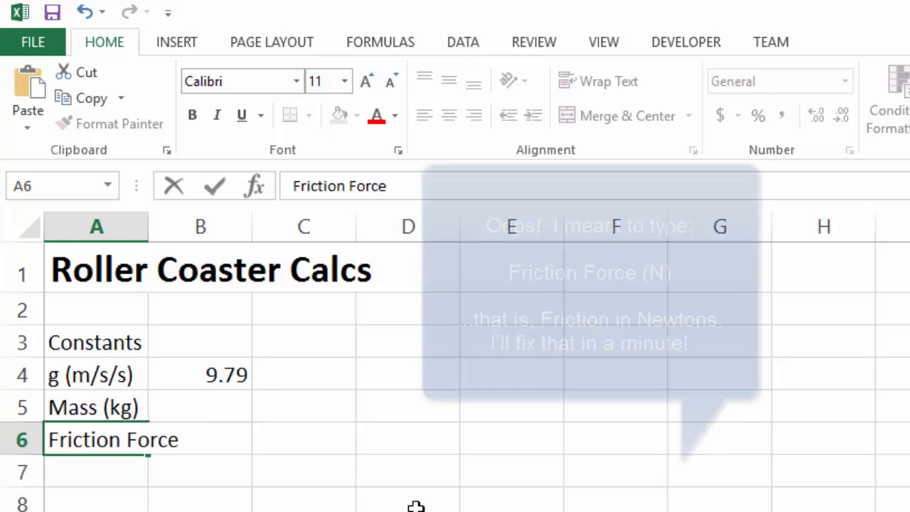
pyautogui.write(' (F')
pyautogui.press('Return')
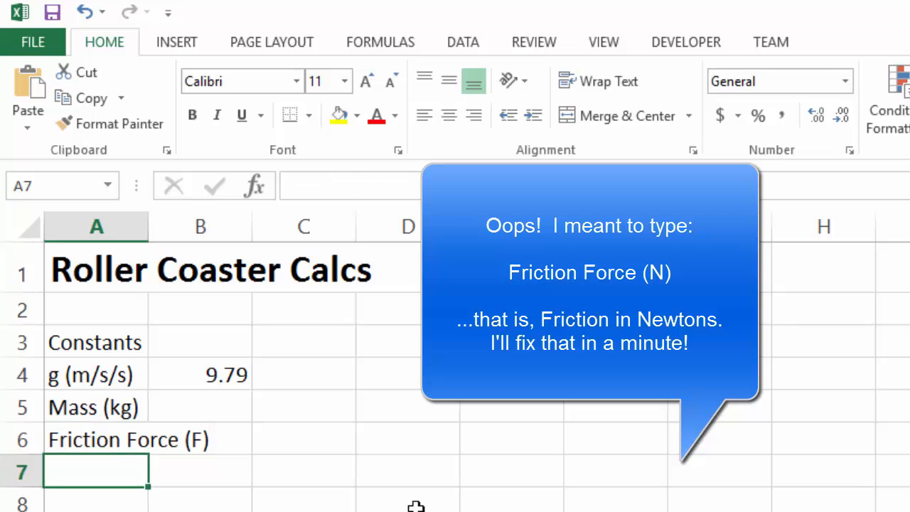
pyautogui.press('Up')
pyautogui.moveTo(152, 232); pyautogui.dragTo(233, 232)
# - Enter 0.00105 as the mass in B5 and 0.00065 as the friction force in B6
pyautogui.click(315, 408)
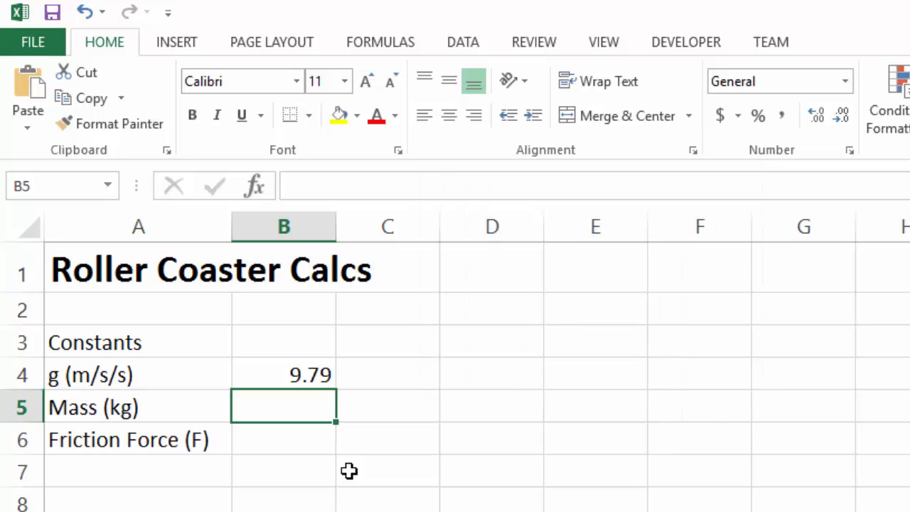
pyautogui.write('0.00')
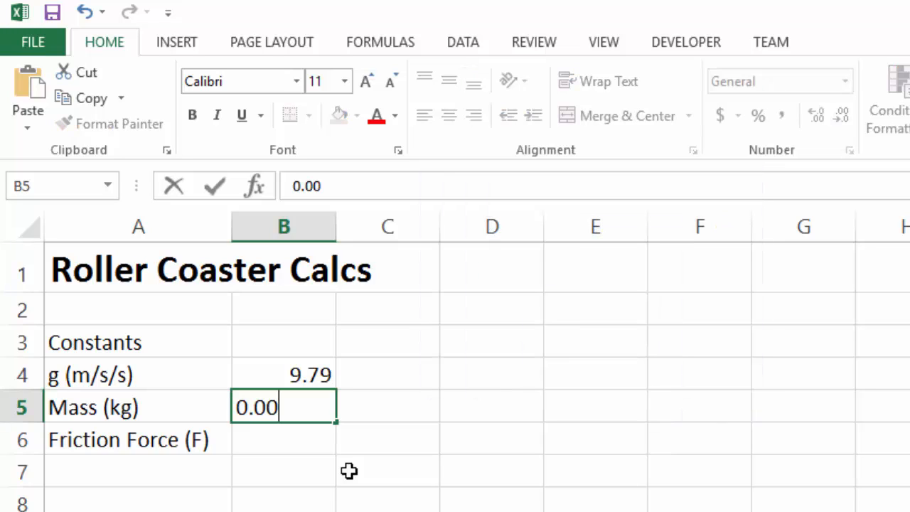
pyautogui.write('105')
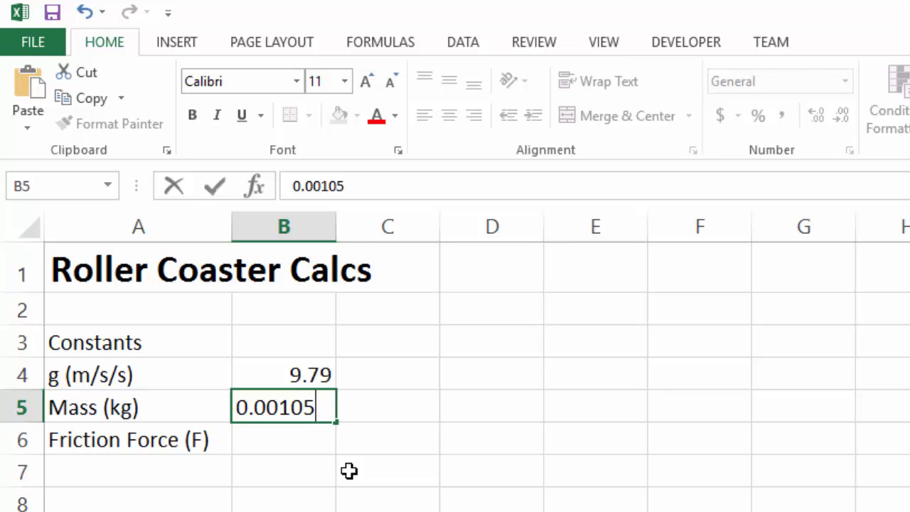
pyautogui.press('Return')
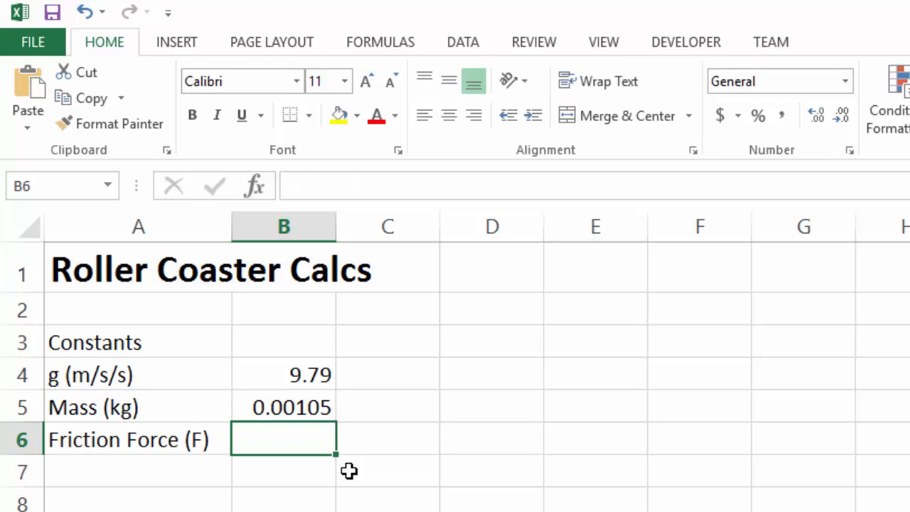
pyautogui.write('0.')
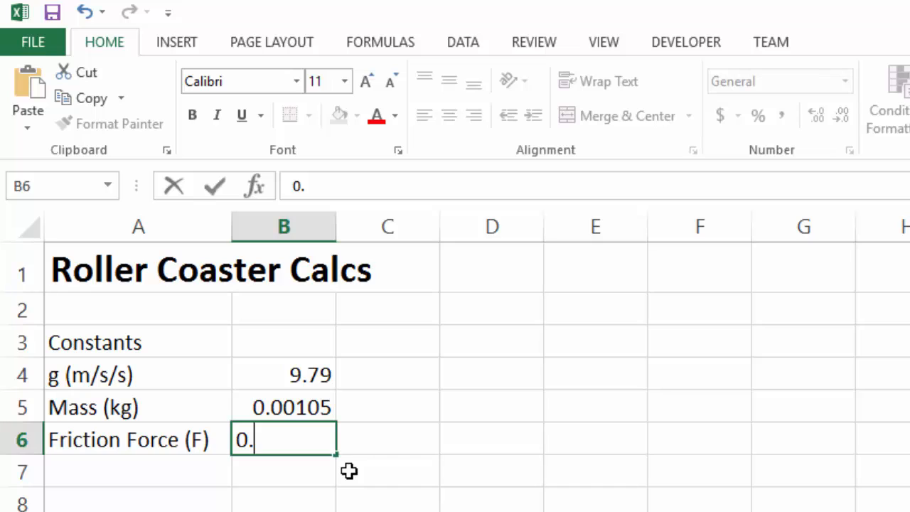
pyautogui.write('000')
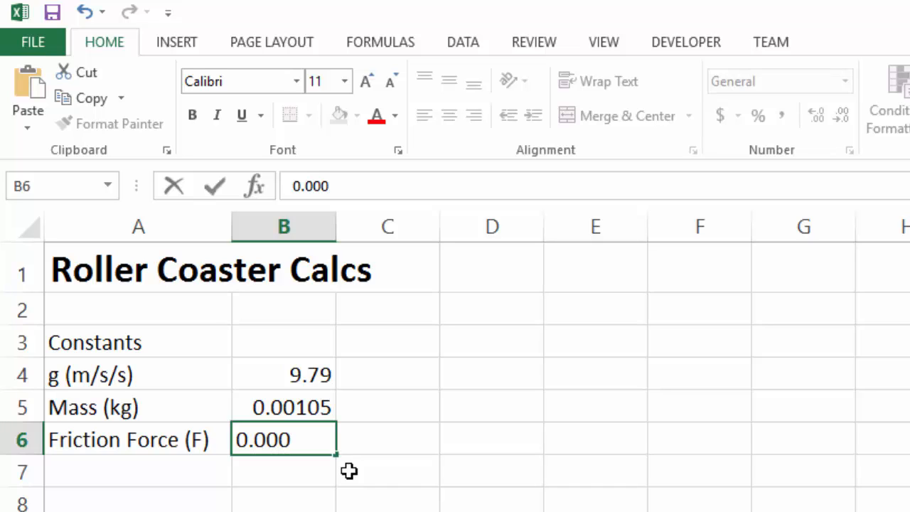
pyautogui.write('65')
pyautogui.press('Return')
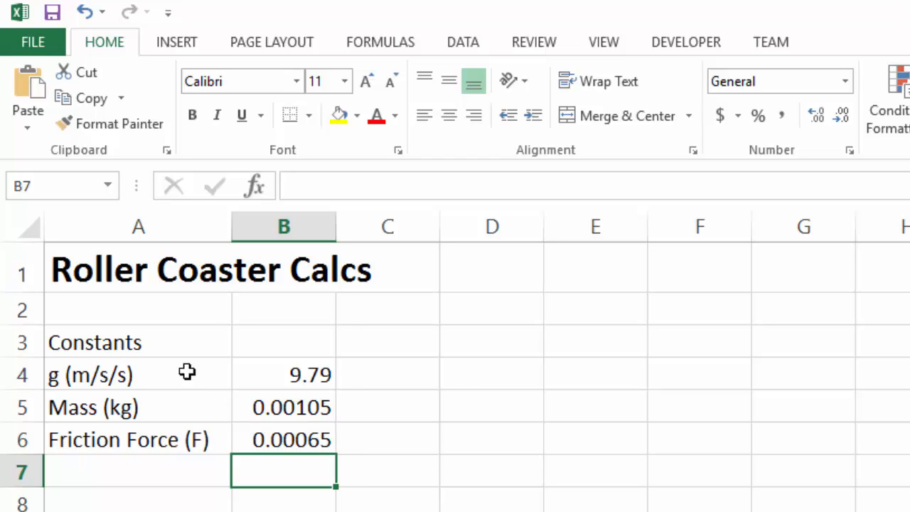
# - Merge and center the "Constants" heading across A3:B3 and make it bold
pyautogui.click(148, 347)
pyautogui.moveTo(147, 347); pyautogui.dragTo(294, 353)
pyautogui.click(595, 118)
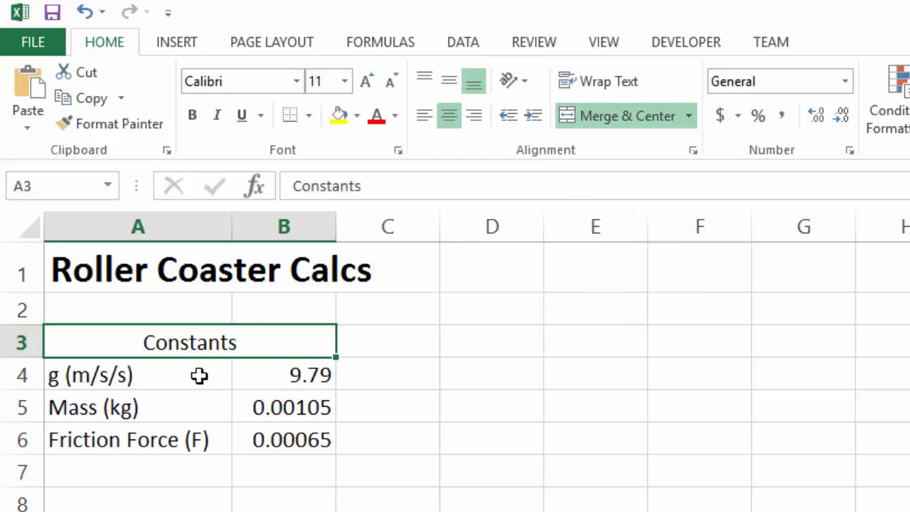
pyautogui.hotkey('ctrl', 'b')
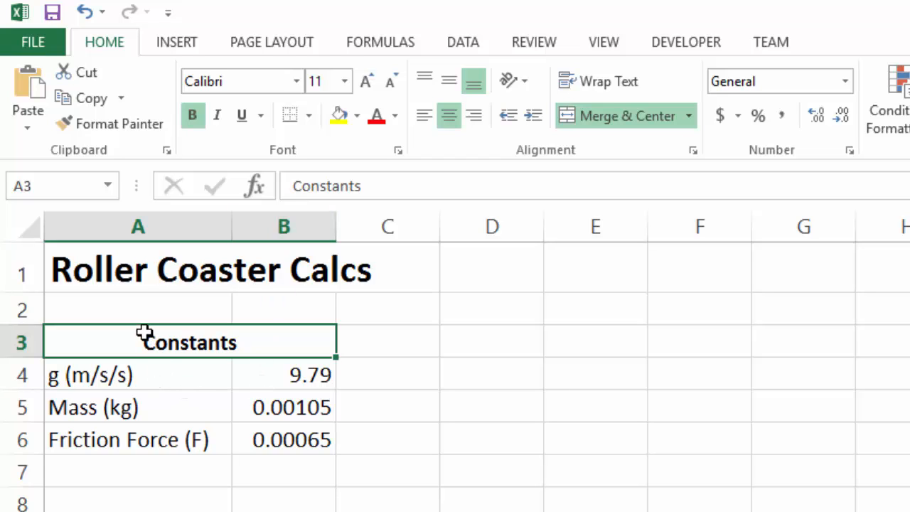
# - Fill the "Constants" heading cell with dark red and set its font color to white
pyautogui.moveTo(138, 331)
pyautogui.mouseDown()
pyautogui.moveTo(187, 449)
pyautogui.moveTo(203, 349)
pyautogui.mouseUp()
pyautogui.click(356, 118)
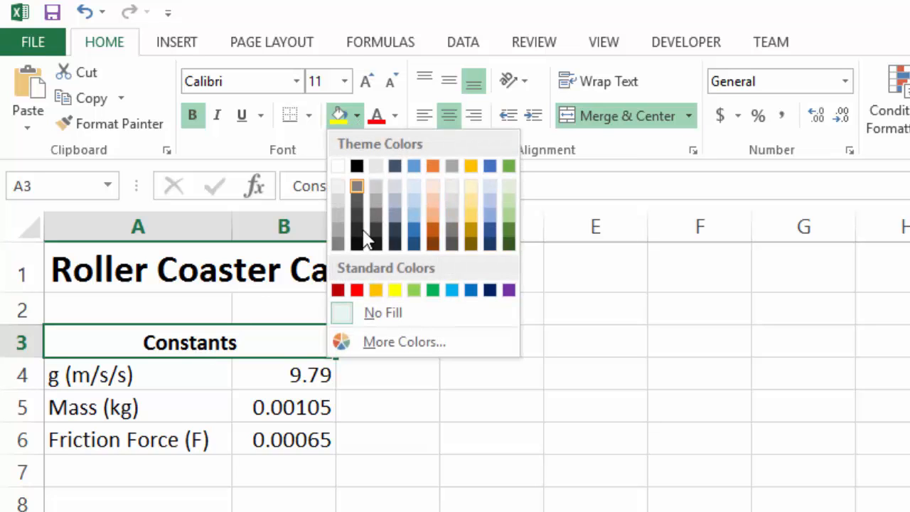
pyautogui.click(338, 289)
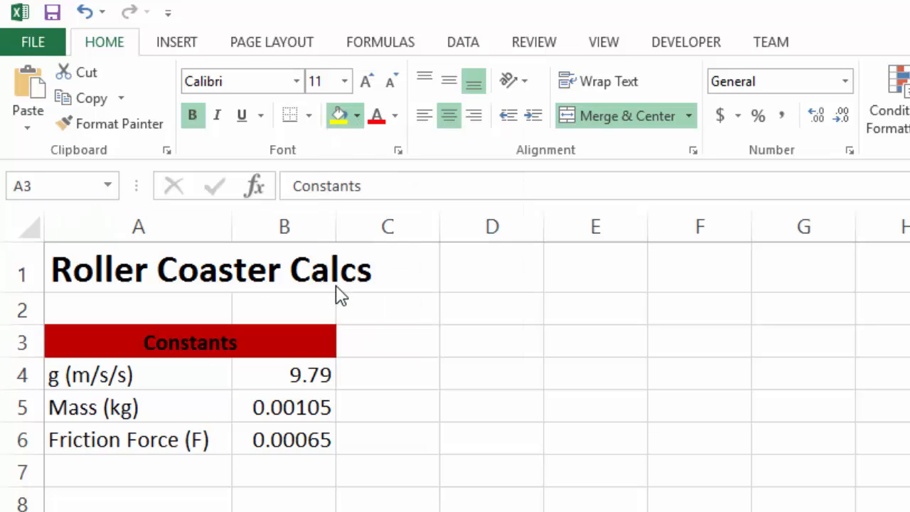
pyautogui.click(395, 117)
pyautogui.click(376, 191)
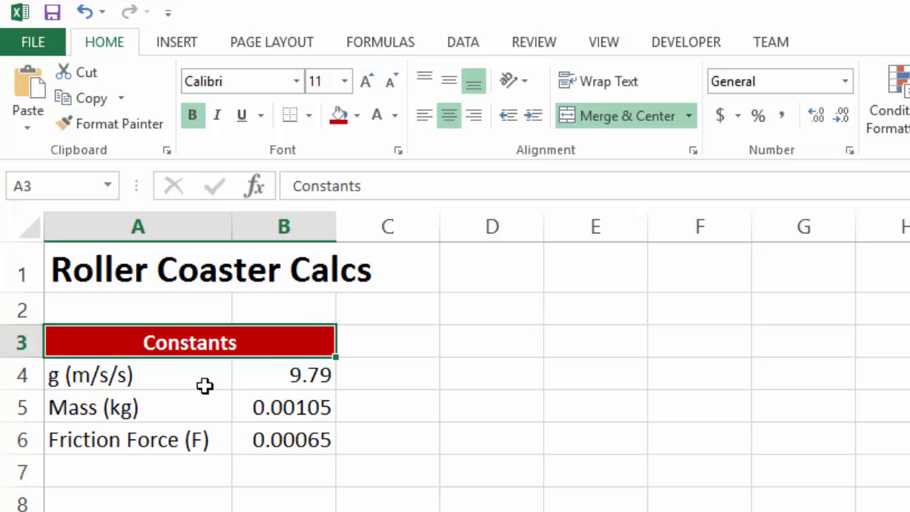
# - Apply All Borders to the constants table in A3:B6
pyautogui.moveTo(195, 343); pyautogui.dragTo(236, 437)
pyautogui.click(308, 116)
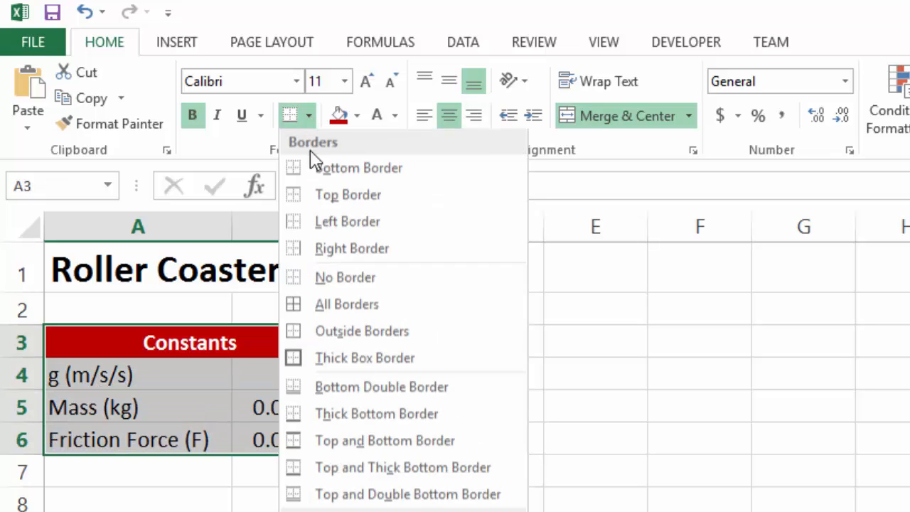
pyautogui.click(313, 307)
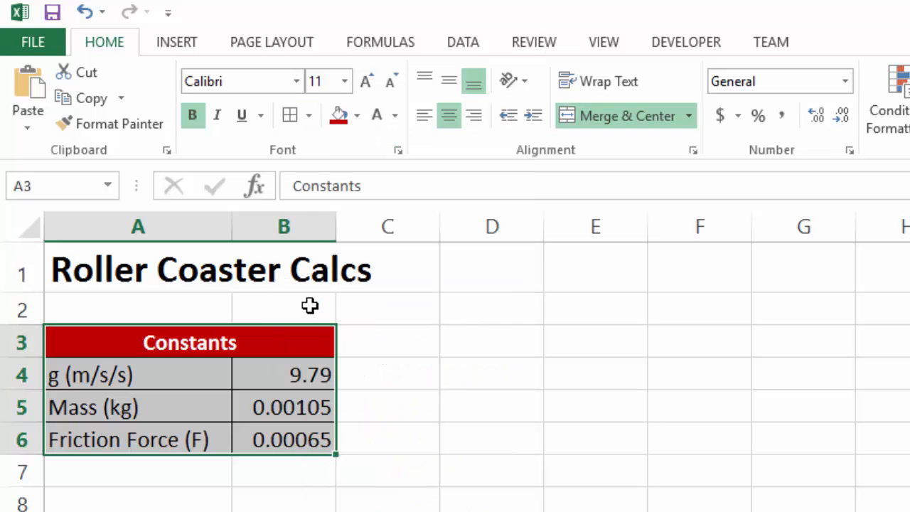
# - Enter the heading "Initial Conditions" in cell A8, below the constants table
pyautogui.click(188, 496)
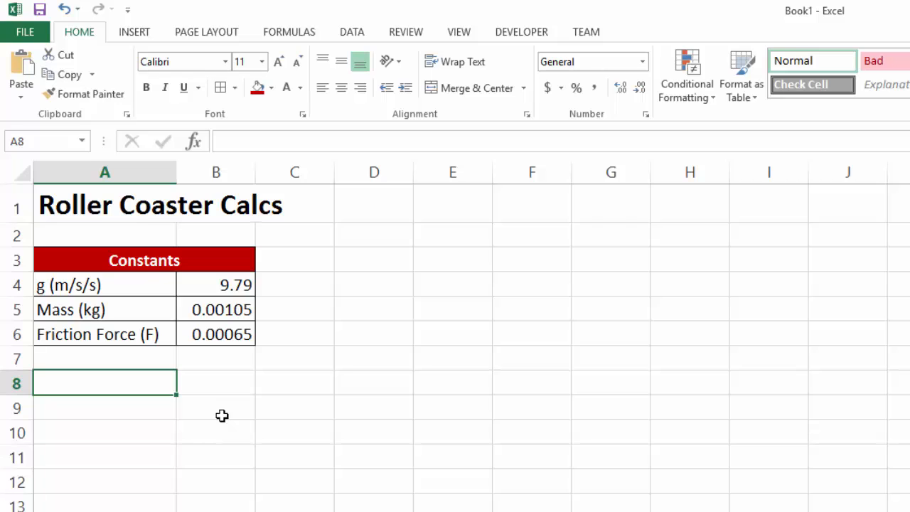
pyautogui.write('Initial Conditions')
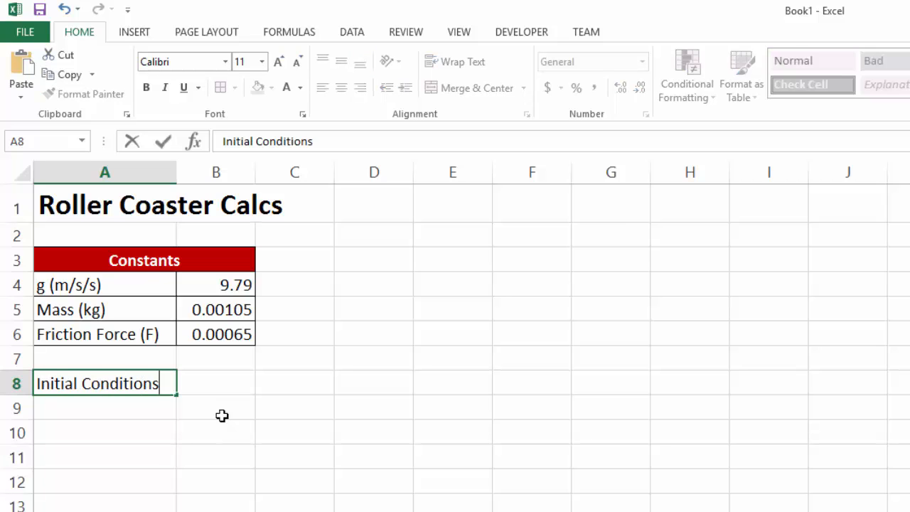
pyautogui.press('Return')
pyautogui.press('Up')
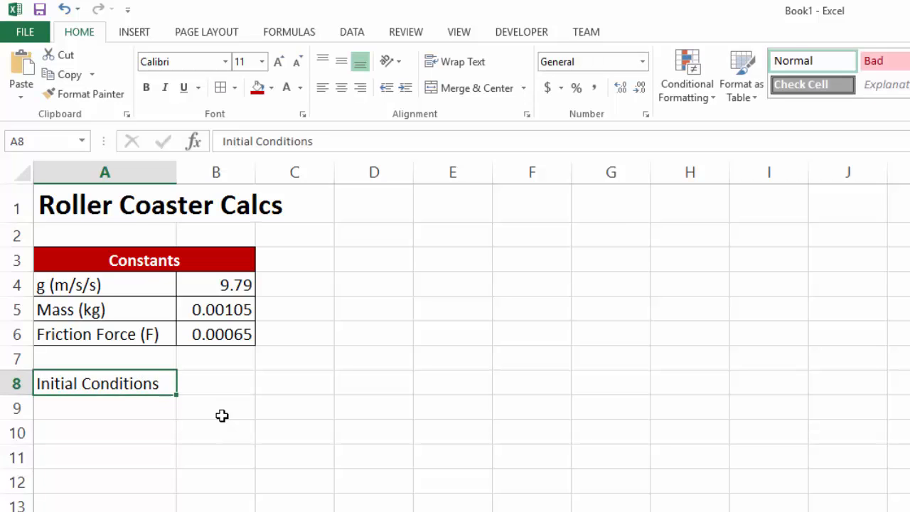
pyautogui.press('Down')
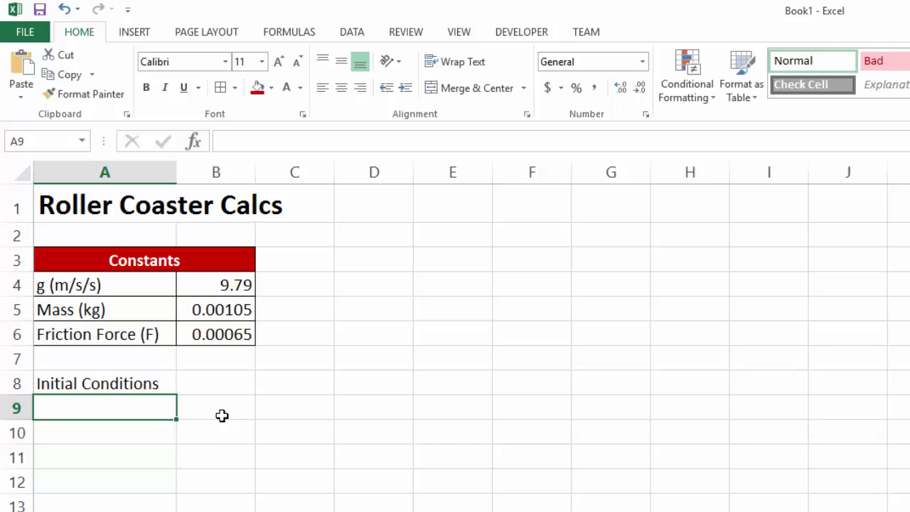
# - Enter the labels "Initial Height (m)" in A9 and "Initial M.E. (J)" in A10
pyautogui.write('Initial He')
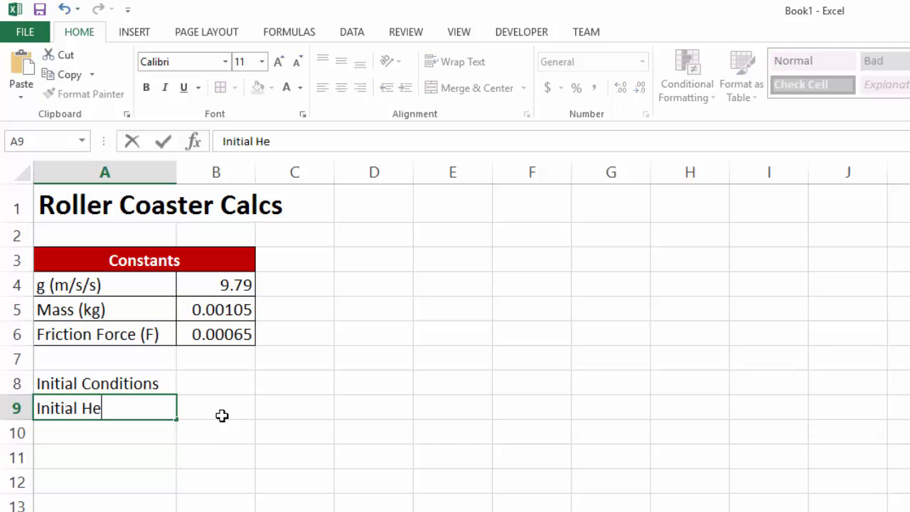
pyautogui.write('ight (m)')
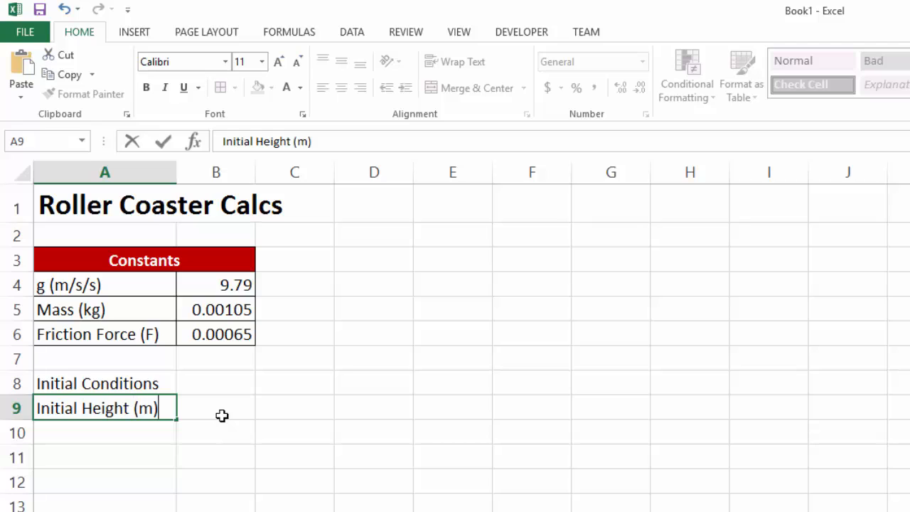
pyautogui.press('Return')
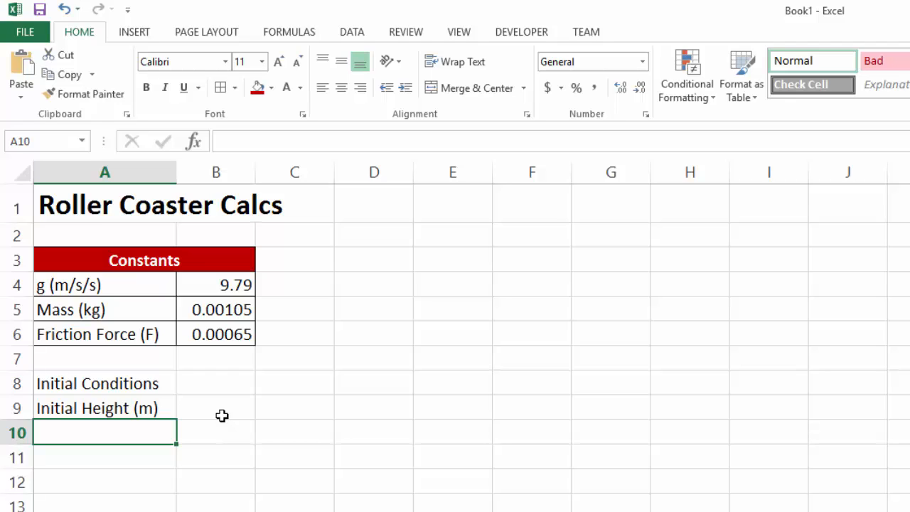
pyautogui.write('Initial')
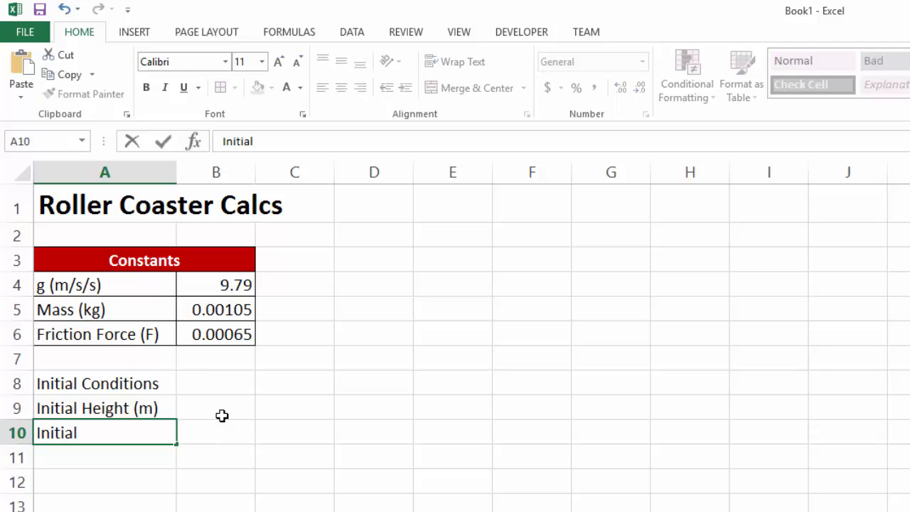
pyautogui.write(' M.E. (J)')
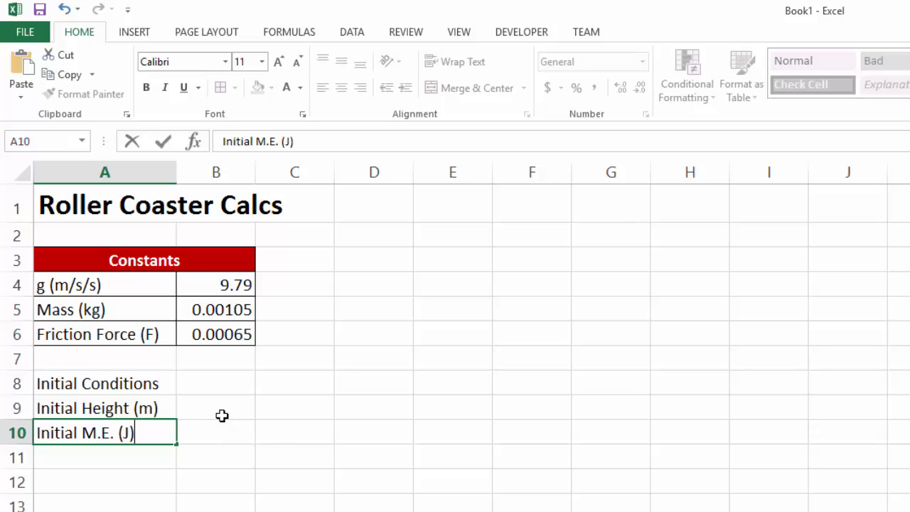
pyautogui.hotkey('ctrl', 'Return')
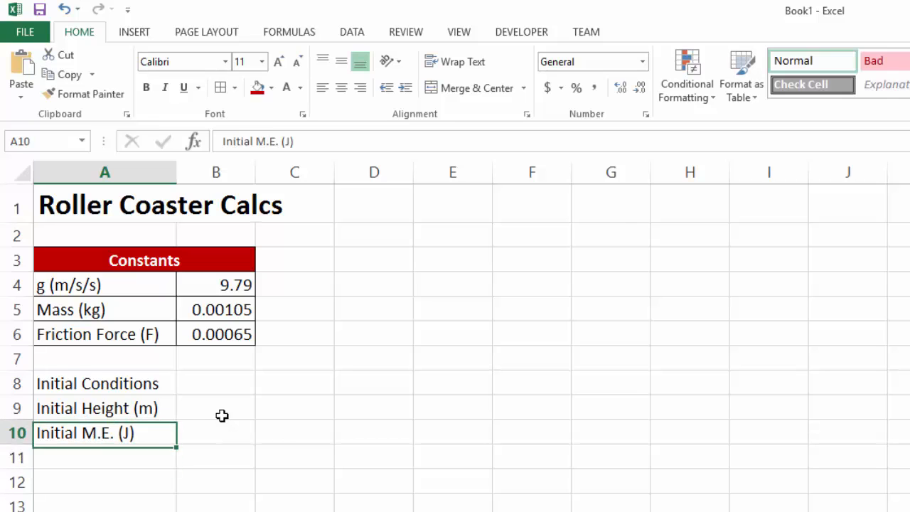
# - Merge and center "Initial Conditions" across A8:B8 and format it bold white on dark red like the Constants heading
pyautogui.press('Up')
pyautogui.press('Up')
pyautogui.hotkey('shift', 'Right')
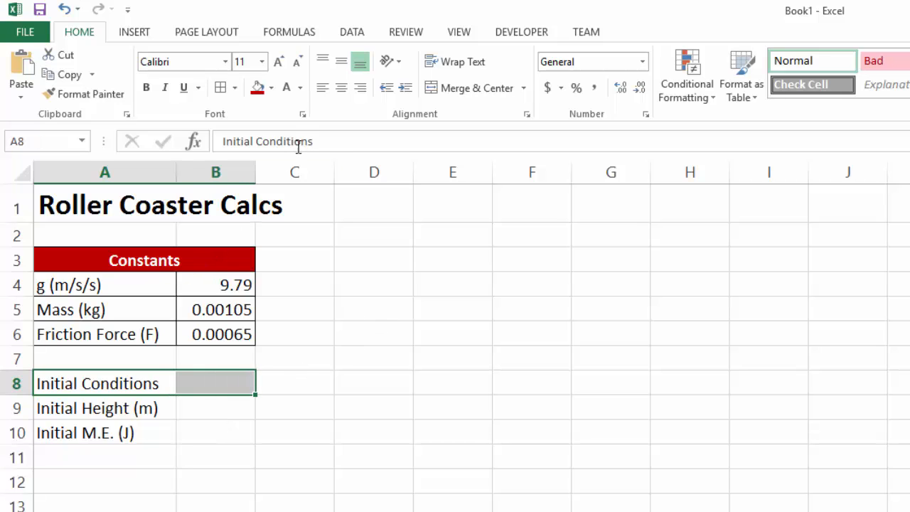
pyautogui.click(458, 89)
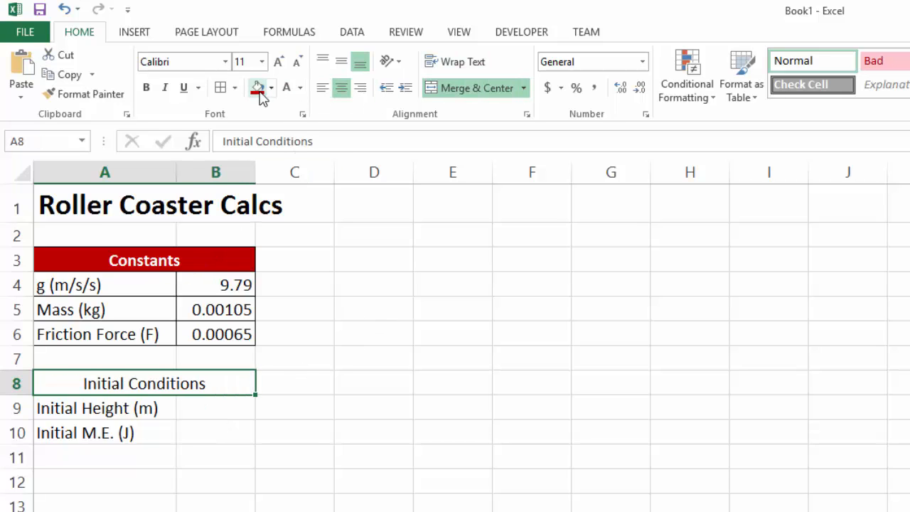
pyautogui.click(259, 89)
pyautogui.click(287, 88)
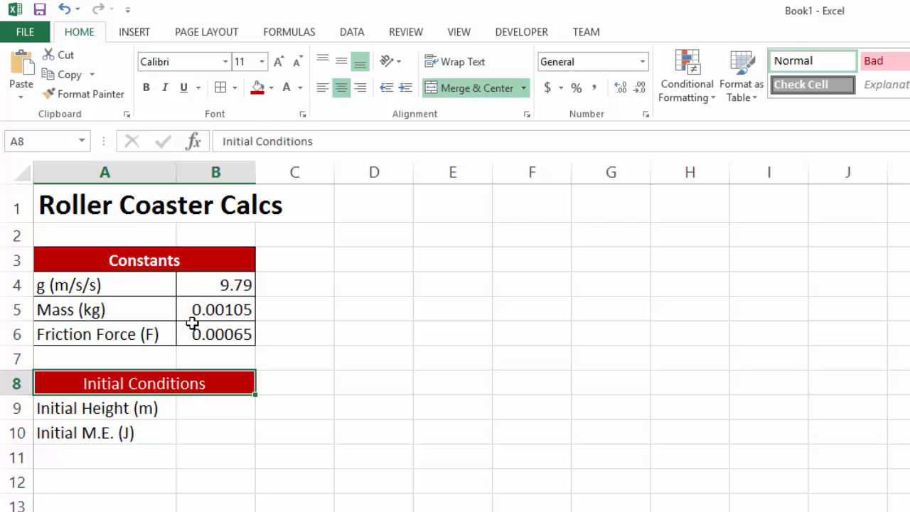
pyautogui.hotkey('ctrl', 'b')
pyautogui.click(142, 407)
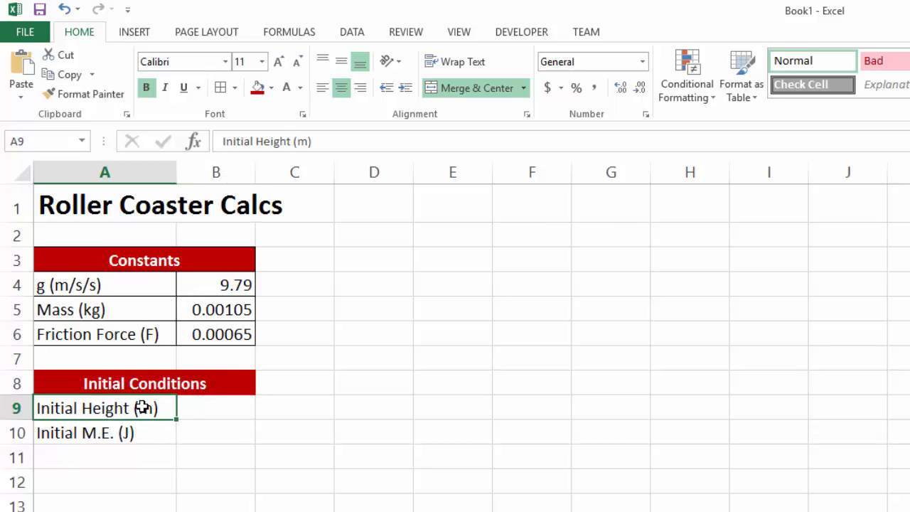
pyautogui.moveTo(142, 383); pyautogui.dragTo(213, 457)
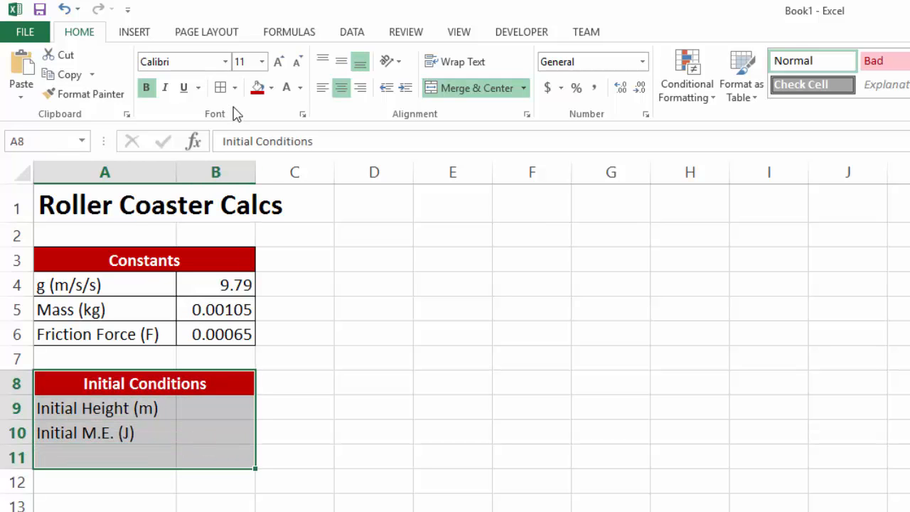
pyautogui.click(221, 88)
pyautogui.click(223, 410)
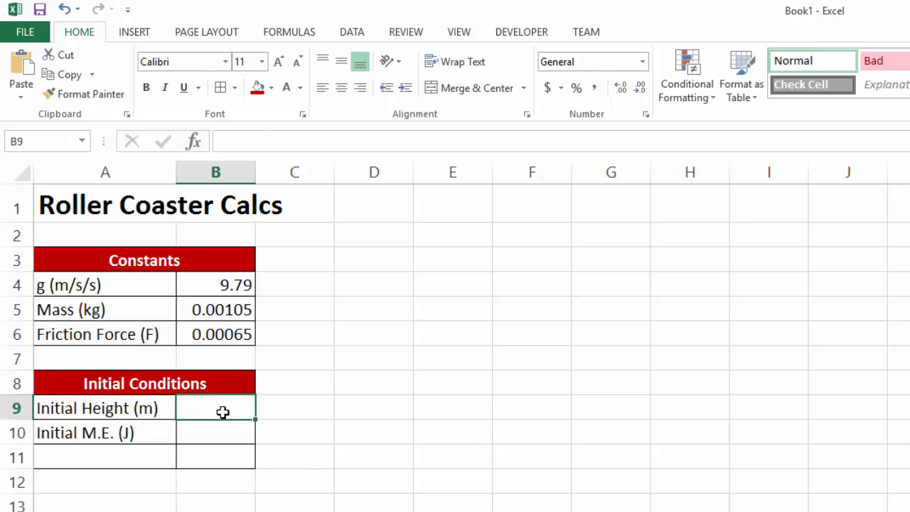
pyautogui.hotkey('ctrl', 'z')
pyautogui.hotkey('ctrl', 'z')
pyautogui.hotkey('ctrl', 'z')
pyautogui.hotkey('ctrl', 'z')
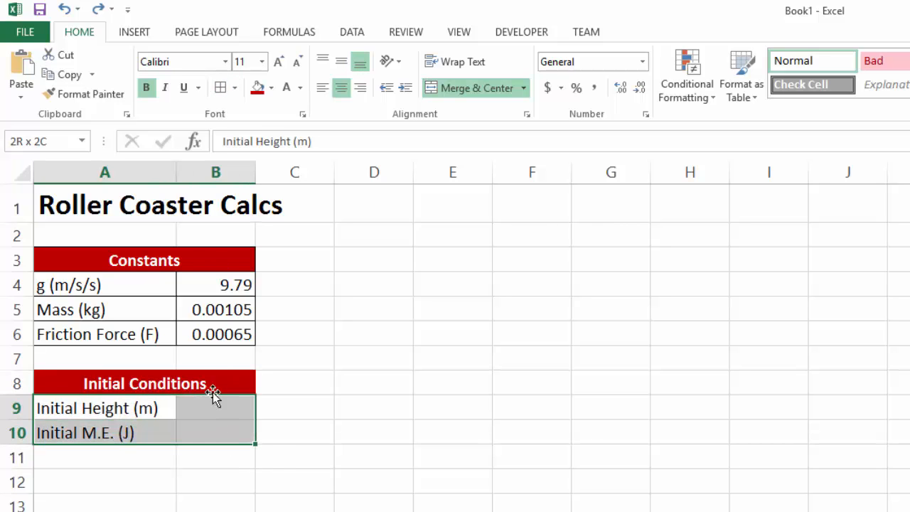
# - Apply all borders to the initial conditions table in A8:B10
pyautogui.keyDown('shift'); pyautogui.click(230, 428); pyautogui.keyUp('shift')
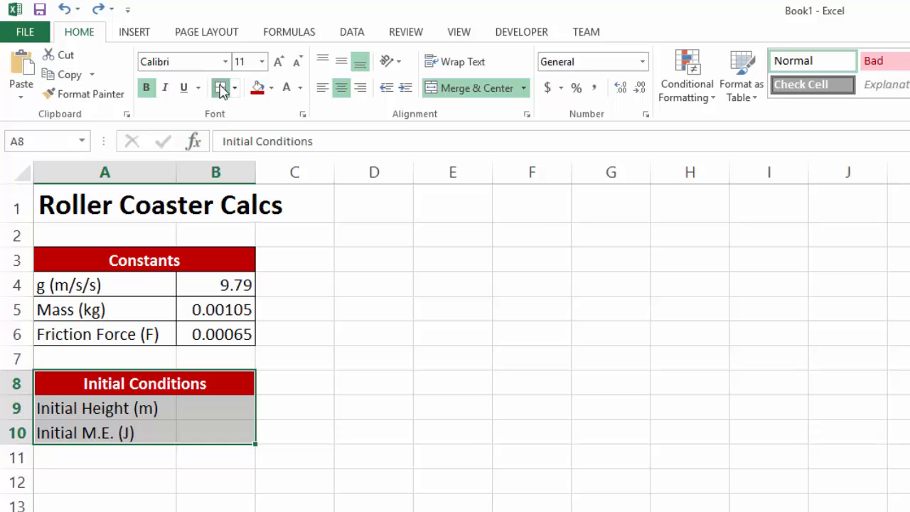
pyautogui.click(249, 416)
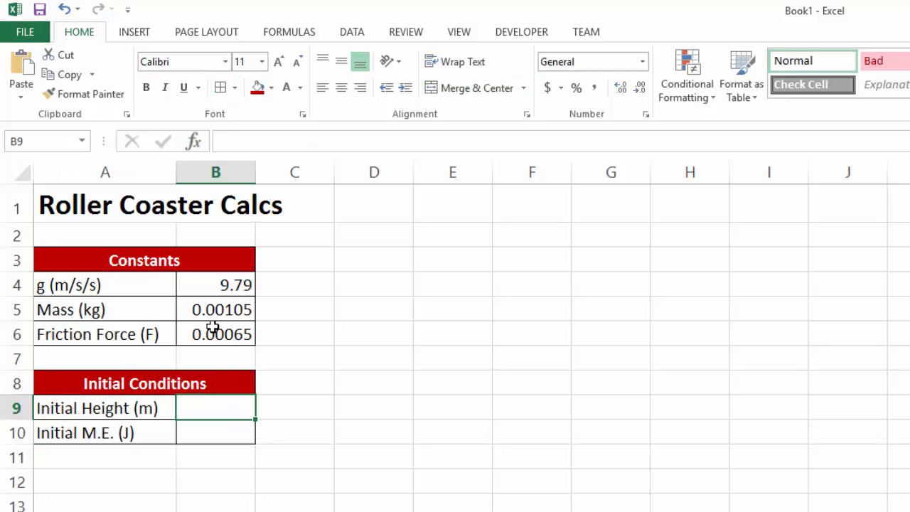
# - Assign the name "gravity" to cell B4 and reselect the cell to check the name
pyautogui.click(233, 283)
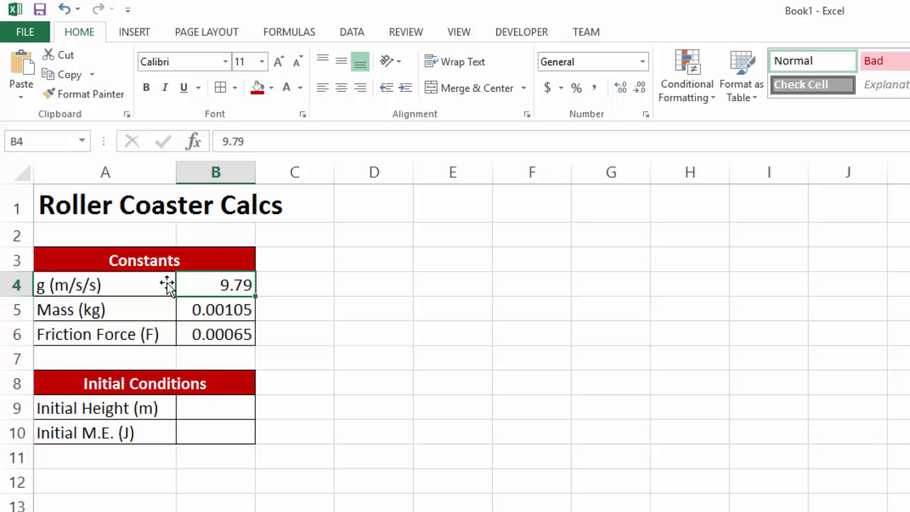
pyautogui.click(132, 284)
pyautogui.click(222, 282)
pyautogui.click(38, 142)
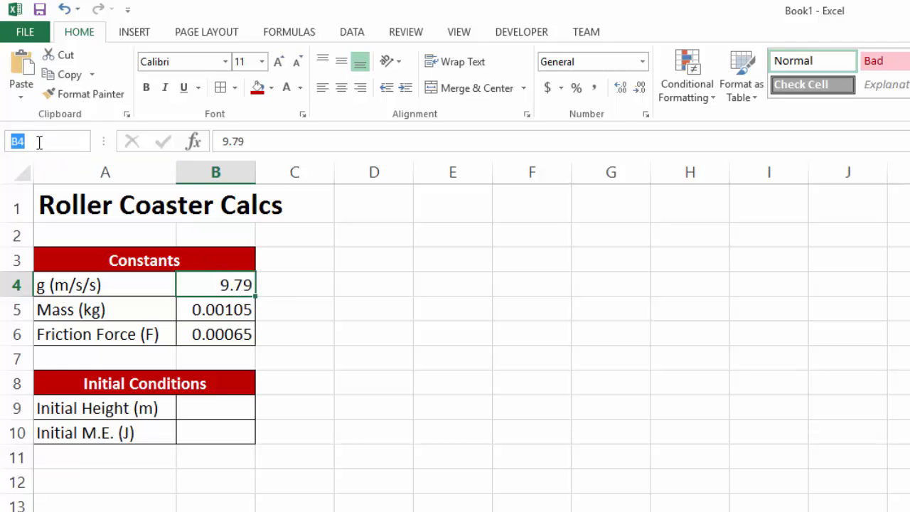
pyautogui.write('gravity')
pyautogui.press('Return')
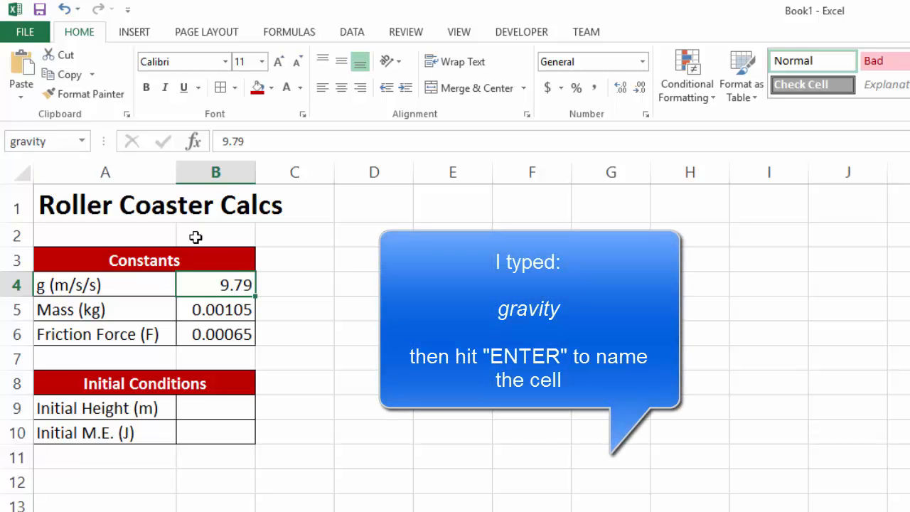
pyautogui.click(325, 283)
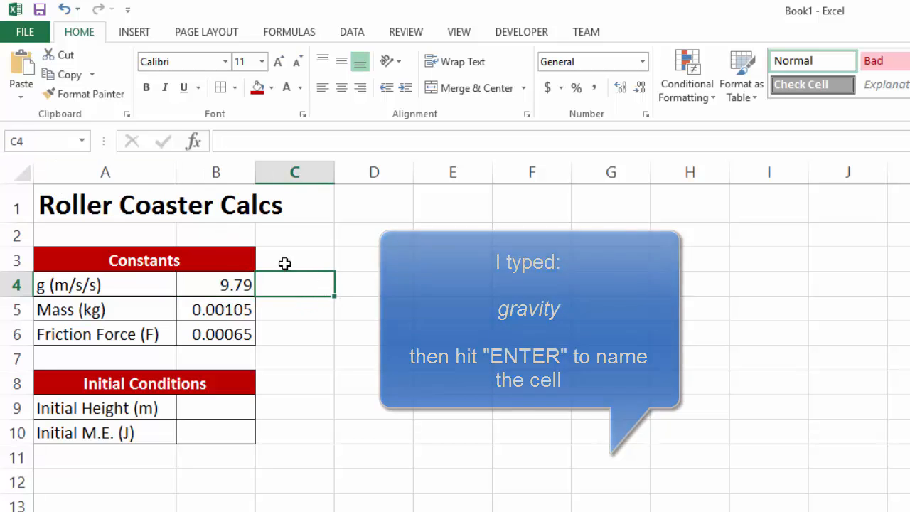
pyautogui.click(225, 283)
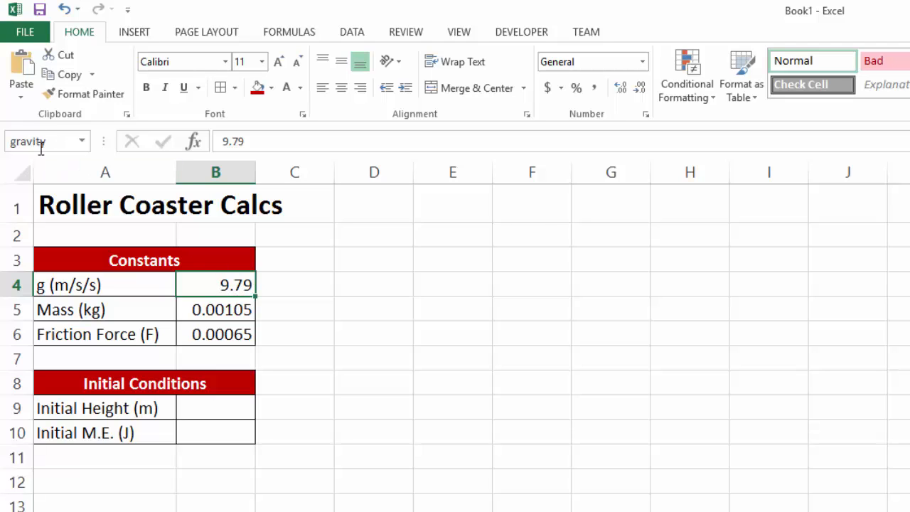
# - Assign the name "mass" to cell B5, which holds the mass value
pyautogui.click(241, 309)
pyautogui.click(37, 141)
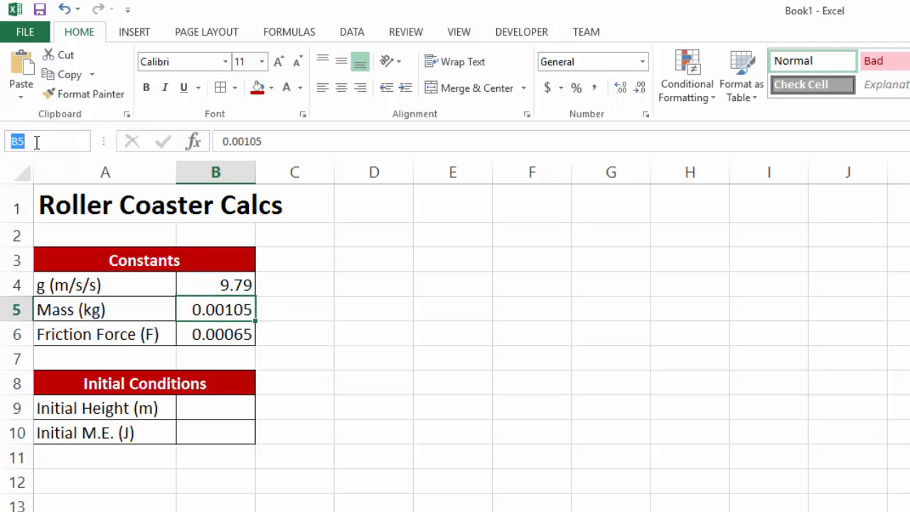
pyautogui.write('mass')
pyautogui.press('Return')
# - Assign the name "f" to cell B6, which holds the friction force value
pyautogui.click(227, 337)
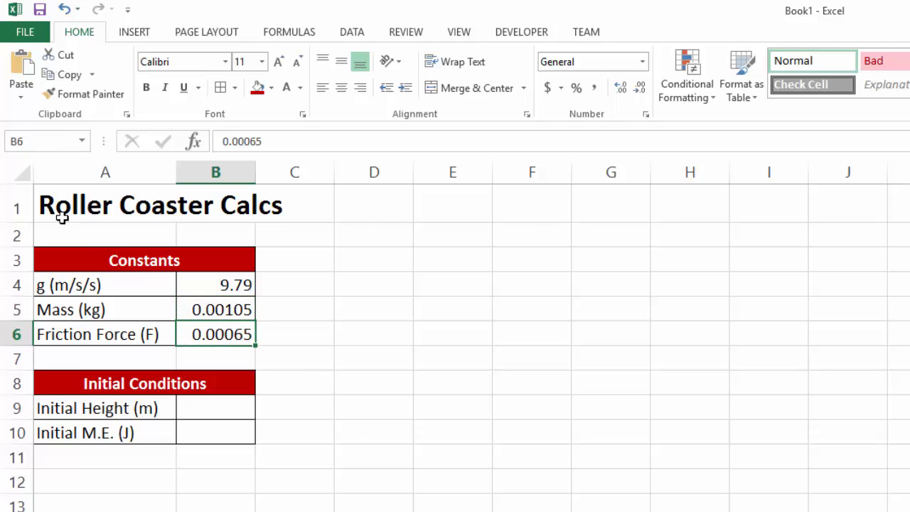
pyautogui.click(39, 139)
pyautogui.write('f')
pyautogui.press('Return')
# - Assign the name "InitialHeight" to cell B9, the value cell for the initial height
pyautogui.press('Down')
pyautogui.press('Down')
pyautogui.press('Down')
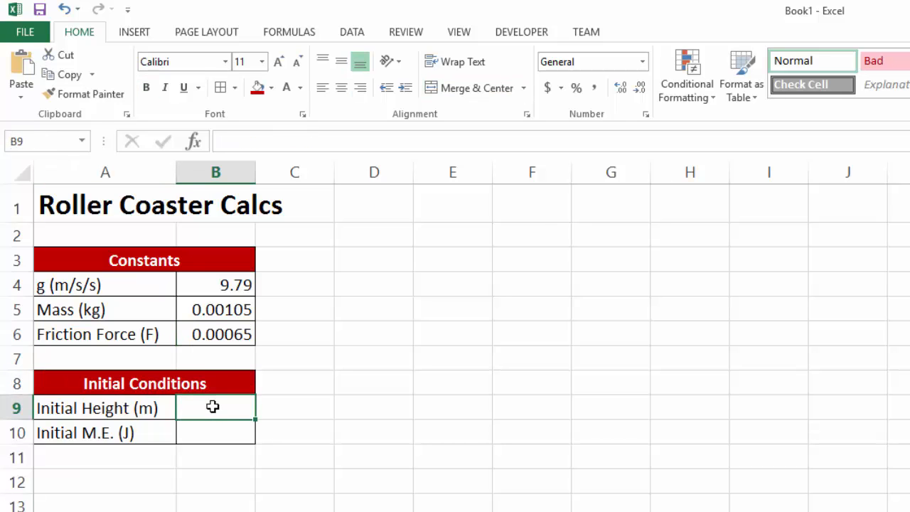
pyautogui.click(51, 142)
pyautogui.write('Initial')
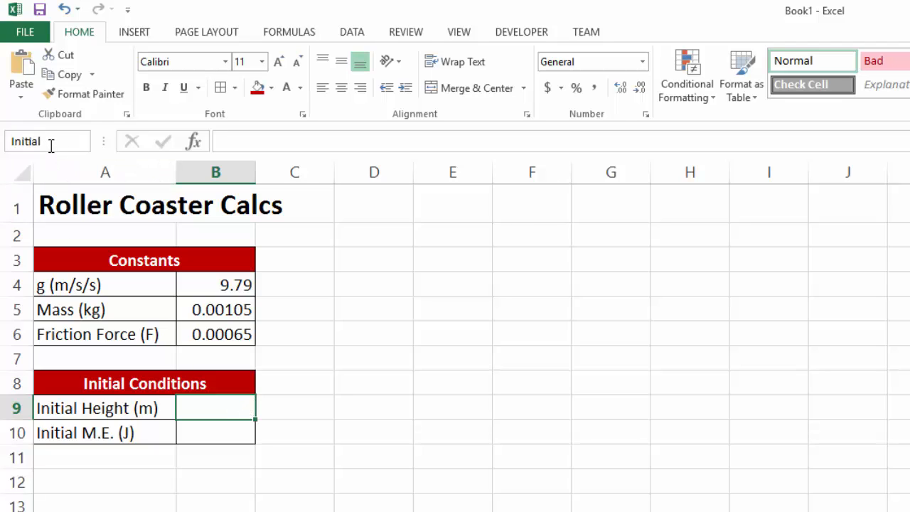
pyautogui.write('Height')
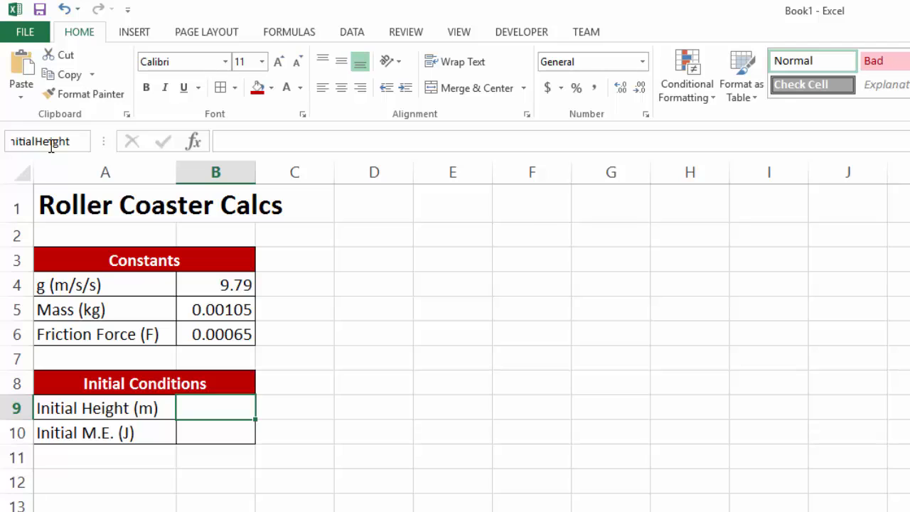
pyautogui.press('Return')
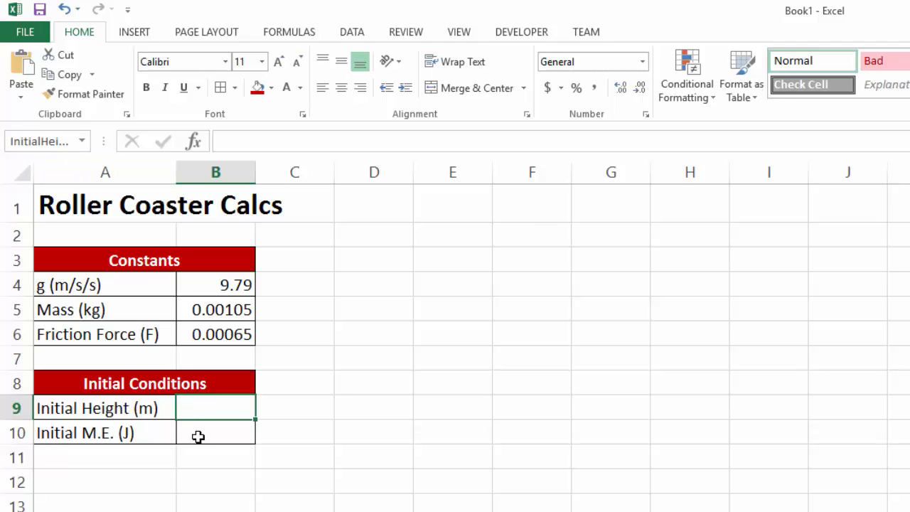
# - Assign the name "InitialME" to cell B10, the value cell for the initial mechanical energy
pyautogui.click(198, 437)
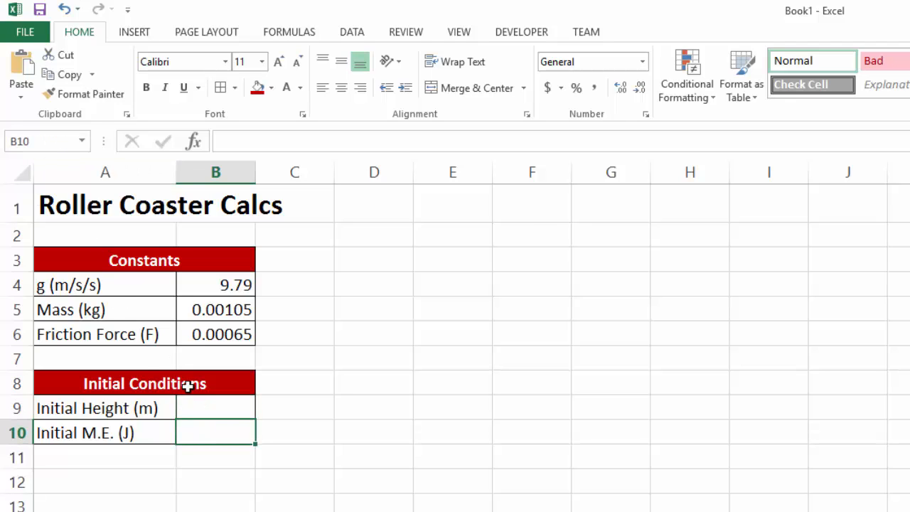
pyautogui.click(42, 149)
pyautogui.write('InitialME')
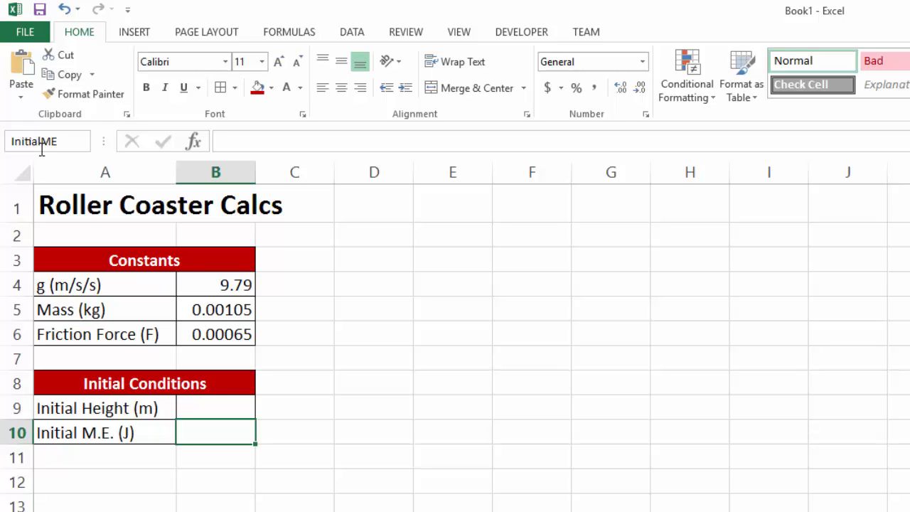
pyautogui.press('Return')
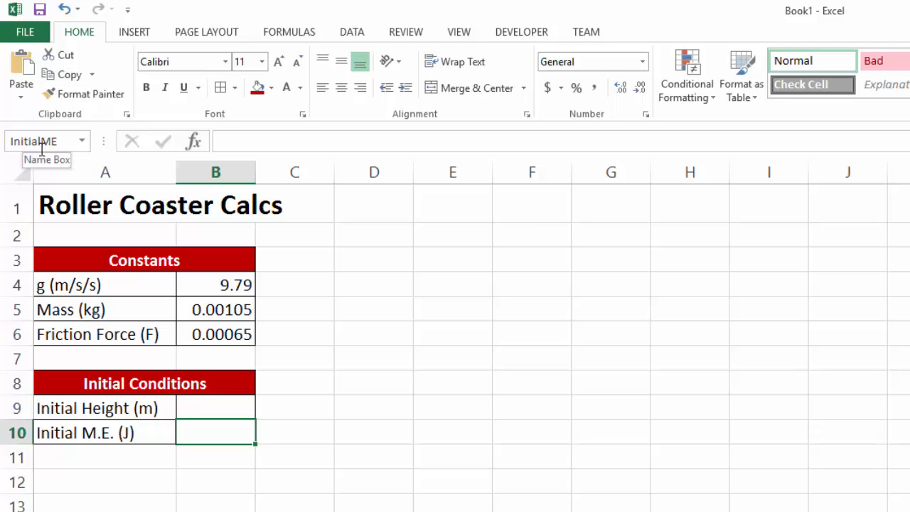
# - View the list of names defined in the workbook, leaving the list without choosing a name
pyautogui.click(83, 141)
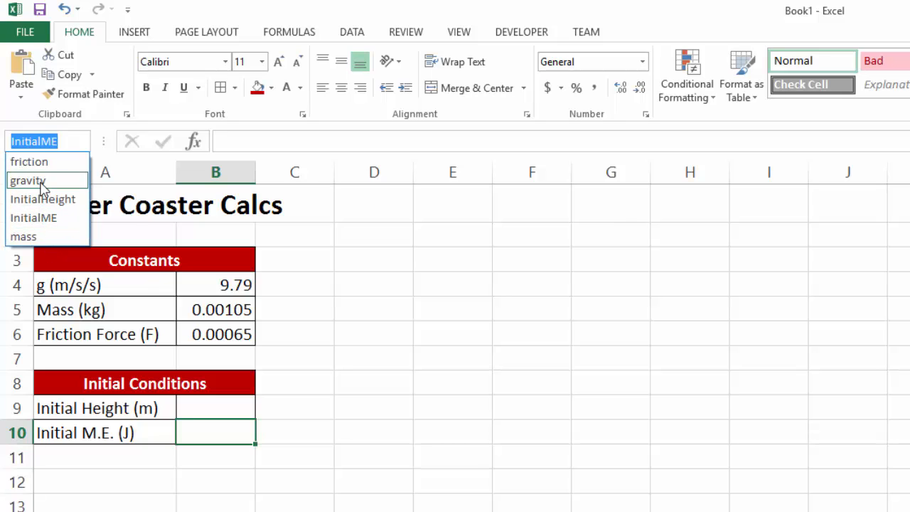
pyautogui.click(335, 264)
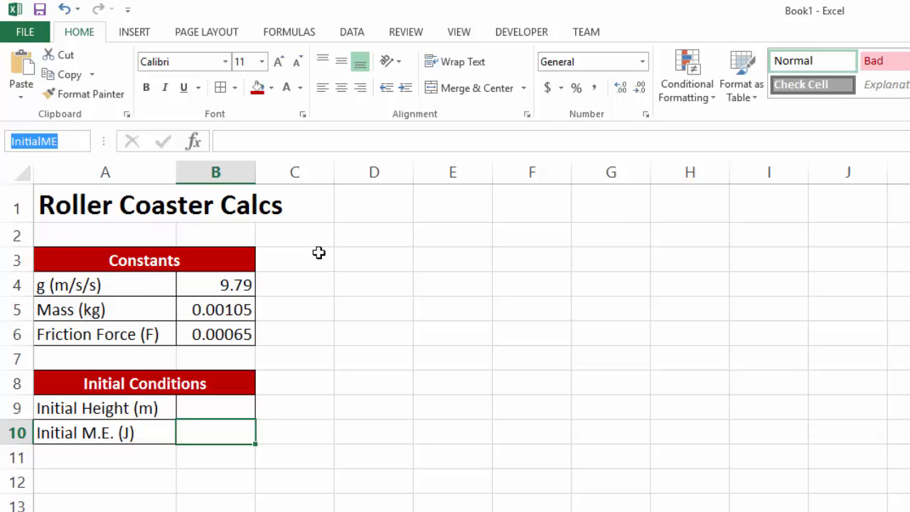
pyautogui.click(320, 251)
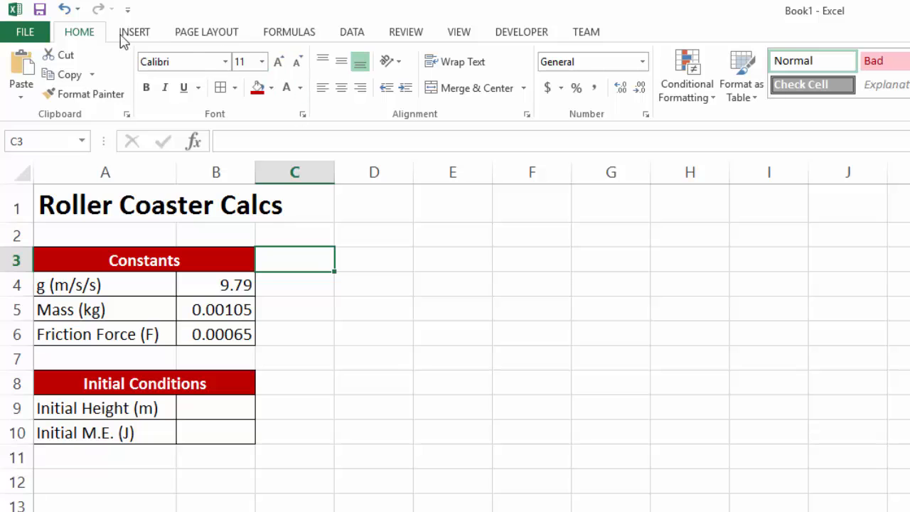
# - Delete the defined name "mass" in the Name Manager and close the manager
pyautogui.click(302, 33)
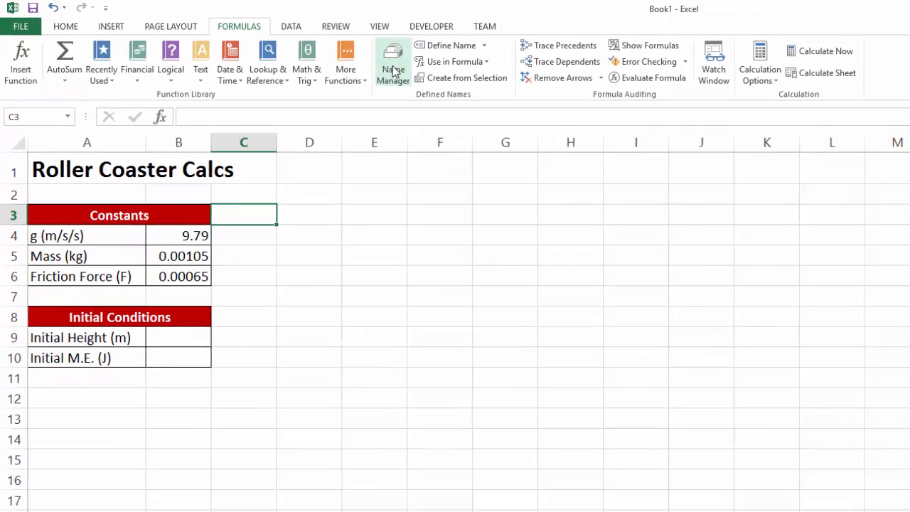
pyautogui.click(393, 71)
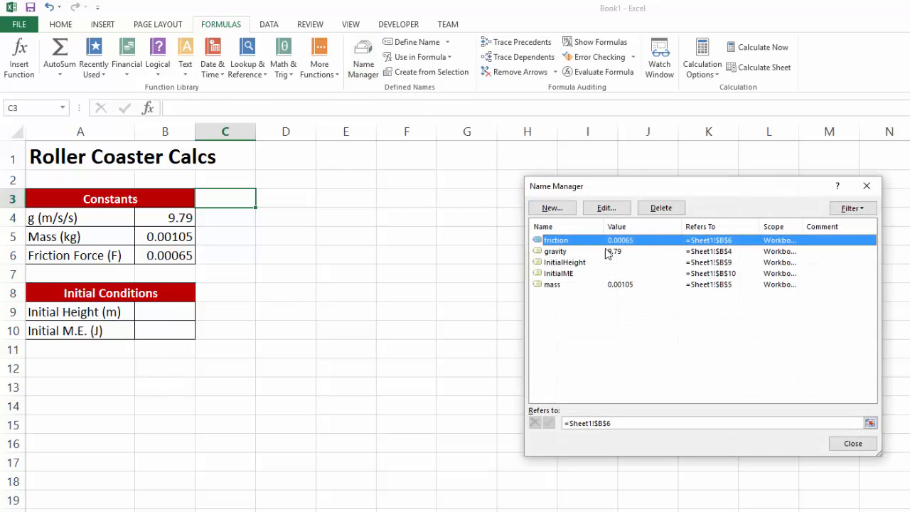
pyautogui.click(561, 285)
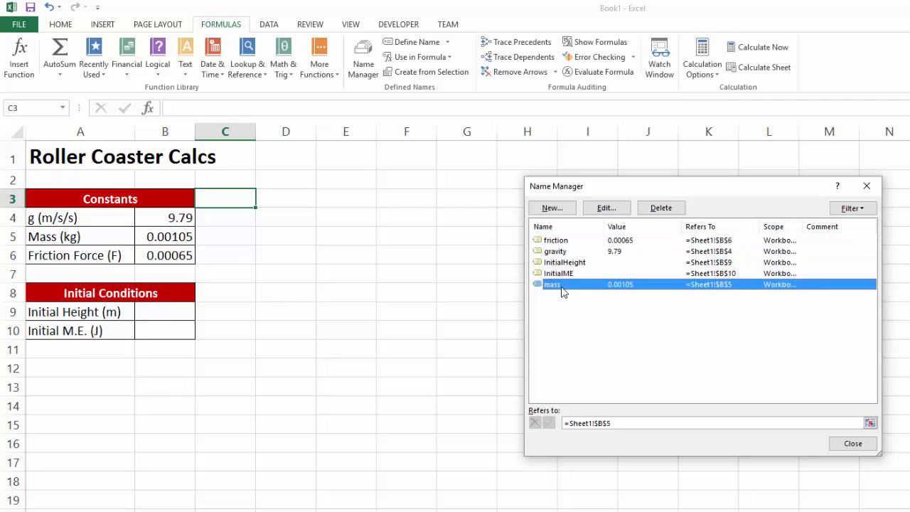
pyautogui.click(663, 211)
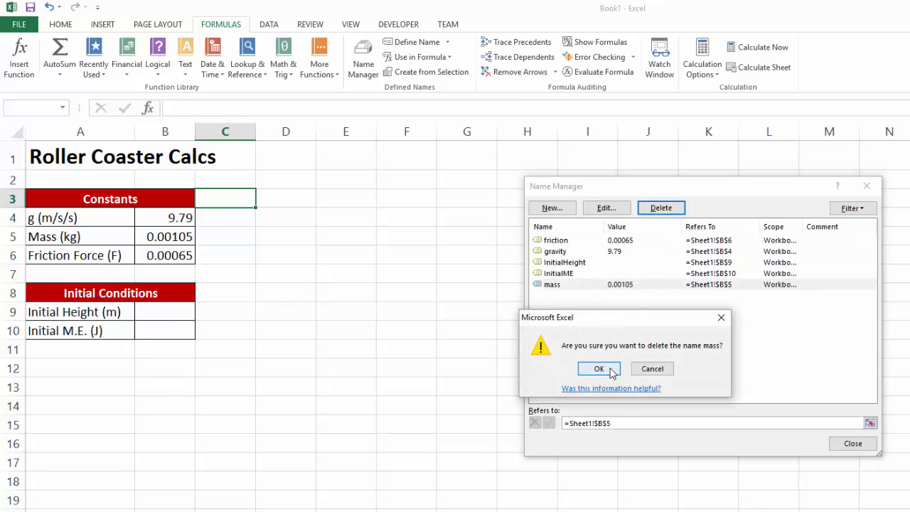
pyautogui.click(586, 367)
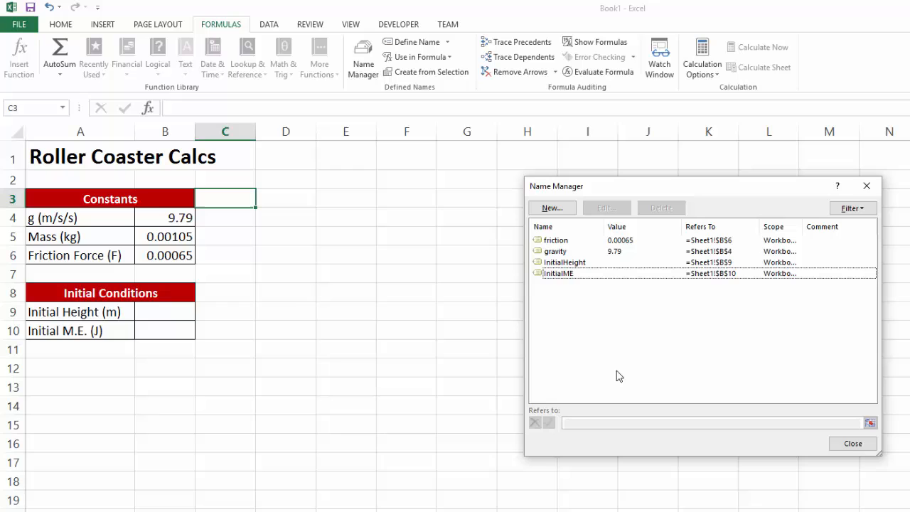
pyautogui.click(855, 443)
# - Check the names of cells B6 and B4, and assign the name "mass" to cell B5 again
pyautogui.click(223, 311)
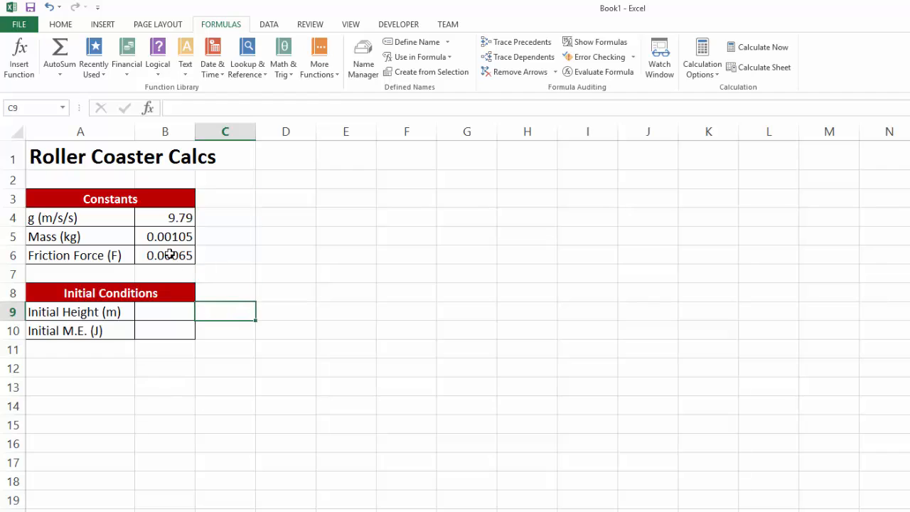
pyautogui.click(173, 259)
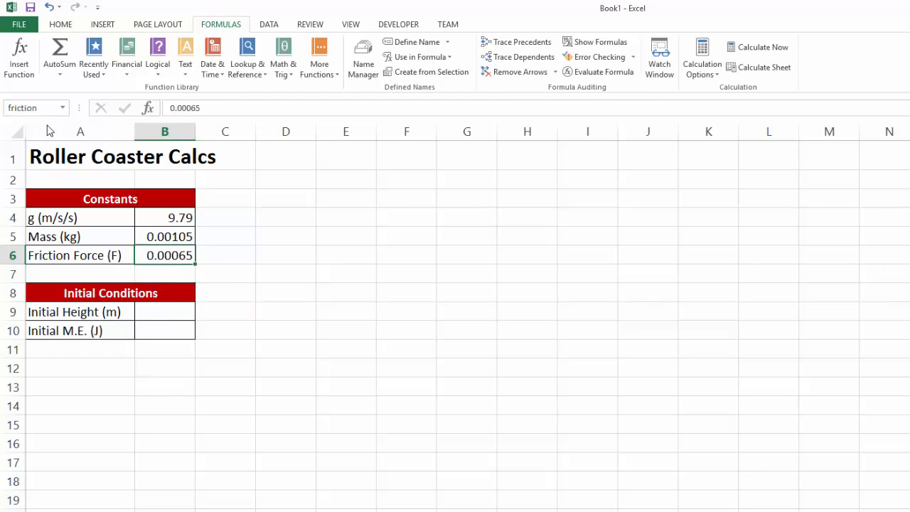
pyautogui.click(174, 221)
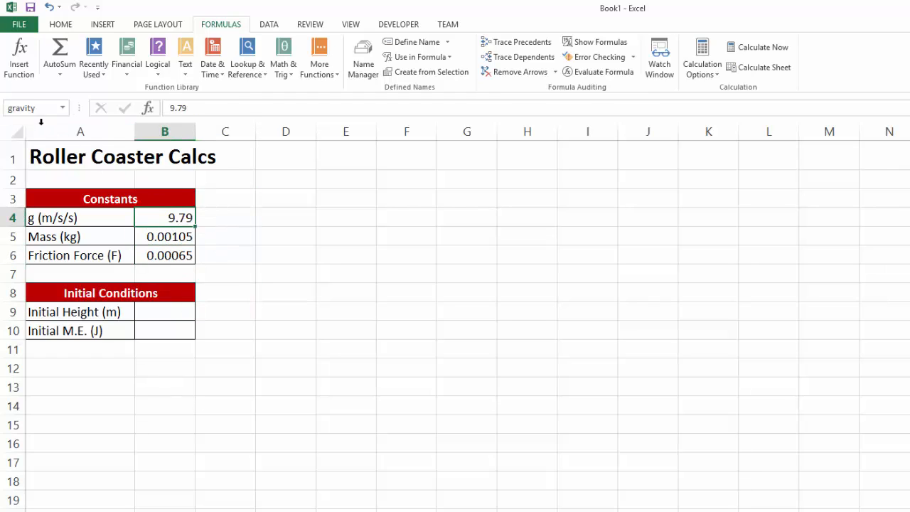
pyautogui.click(174, 234)
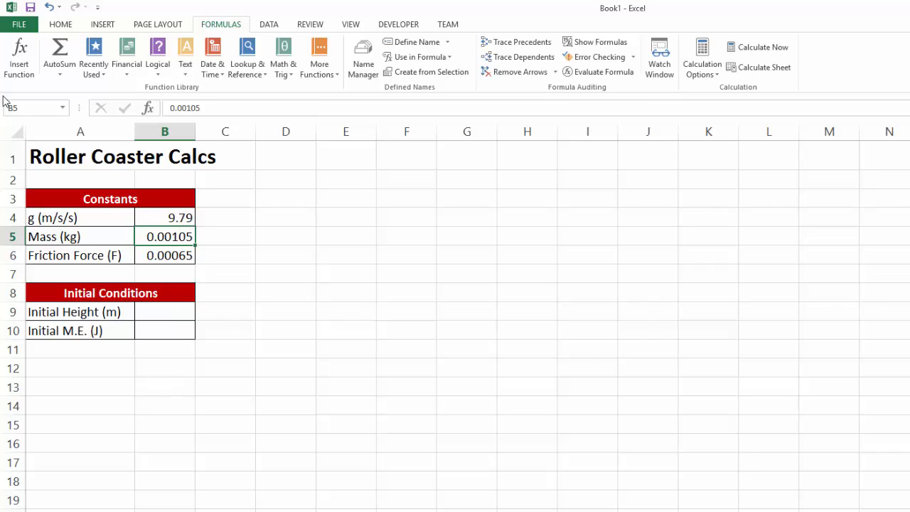
pyautogui.click(31, 106)
pyautogui.write('mass')
pyautogui.press('Return')
# - Check the assigned names of the value cells B4, B5, B6, B9 and B10 one after another
pyautogui.click(216, 216)
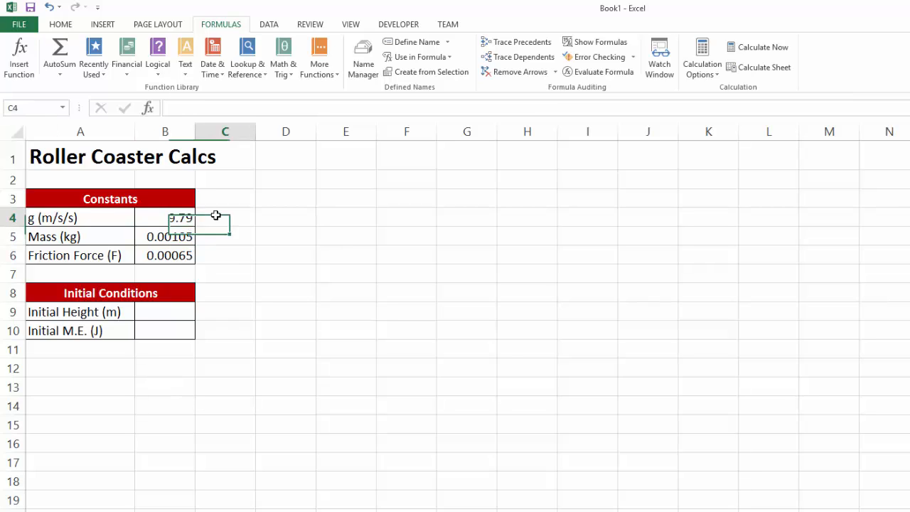
pyautogui.click(173, 217)
pyautogui.click(177, 237)
pyautogui.click(178, 255)
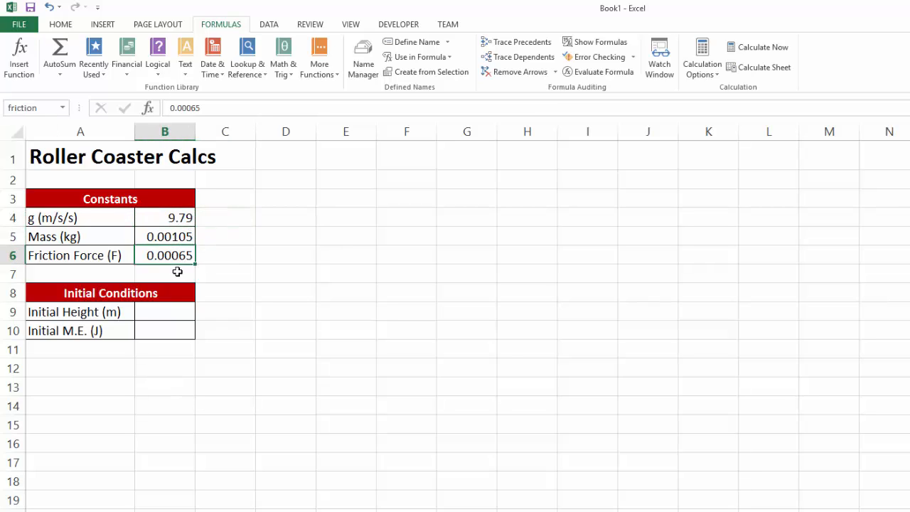
pyautogui.click(181, 308)
pyautogui.click(179, 329)
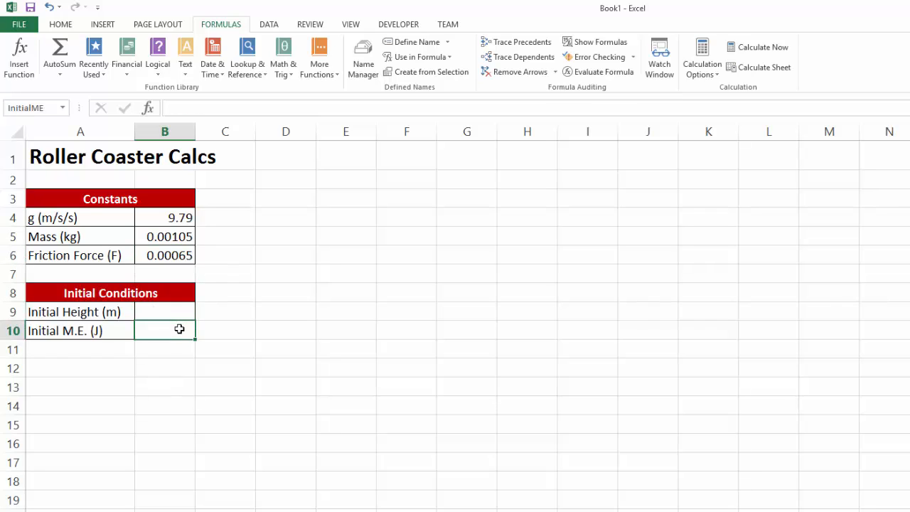
pyautogui.click(251, 309)
# - Enter 1.007 as the initial height in cell B9
pyautogui.click(182, 313)
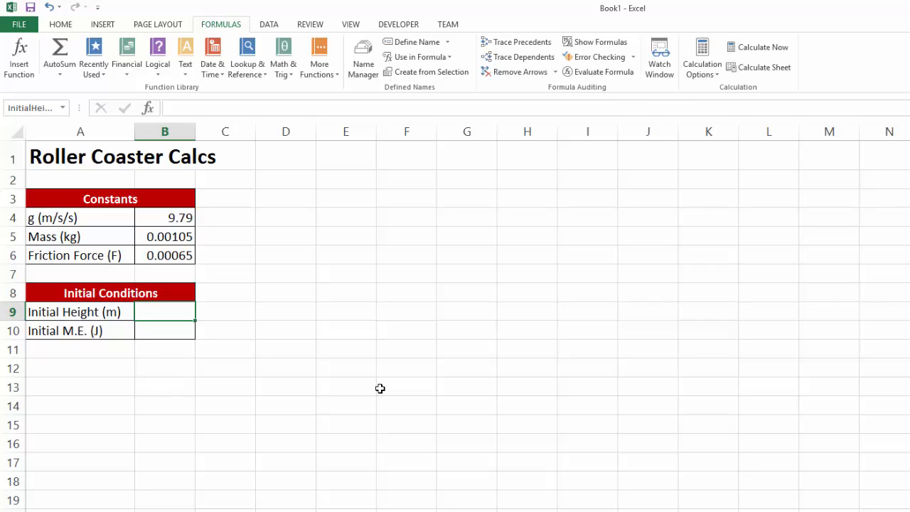
pyautogui.write('1.00')
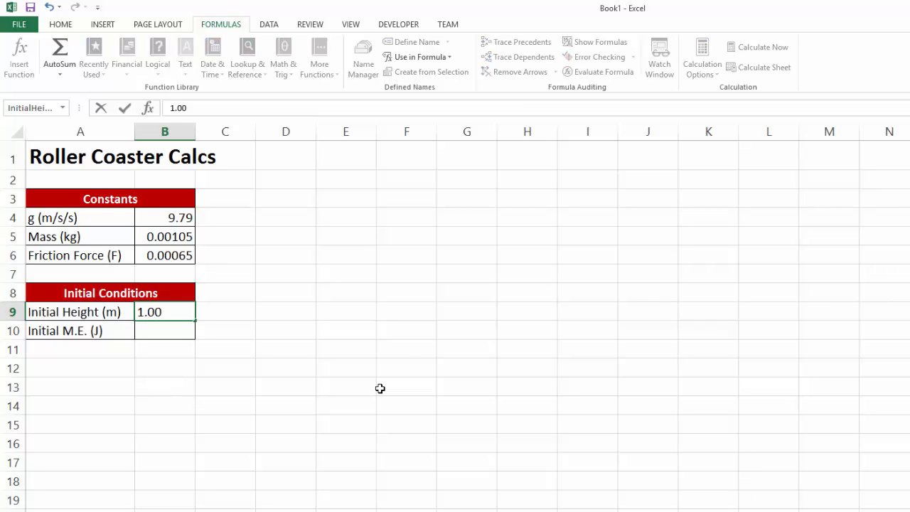
pyautogui.write('7')
pyautogui.press('Return')
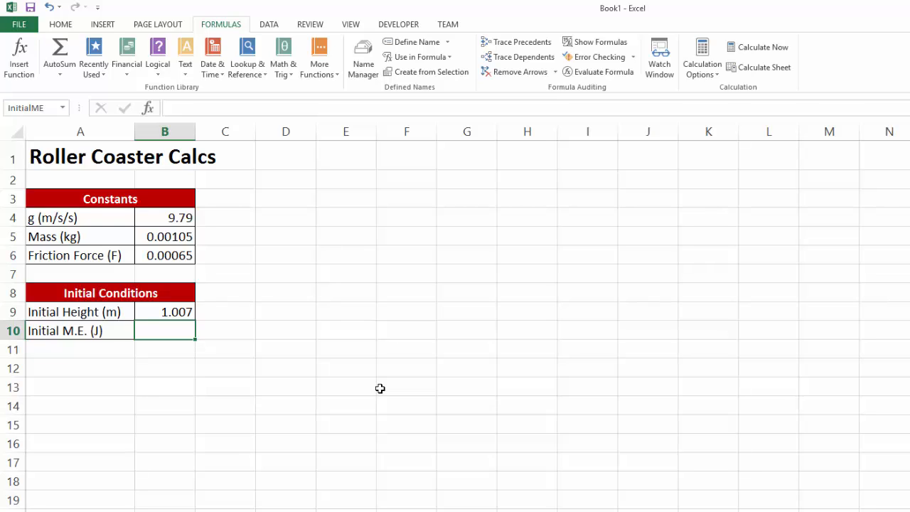
# - Calculate the initial mechanical energy in cell B10 with the formula =mass*gravity*InitialHeight and reselect the cell to check the formula
pyautogui.write('=')
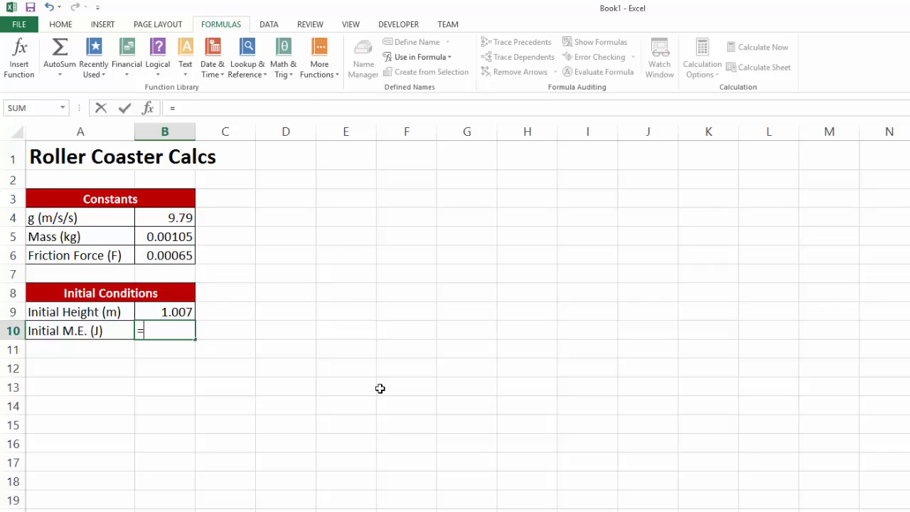
pyautogui.click(172, 236)
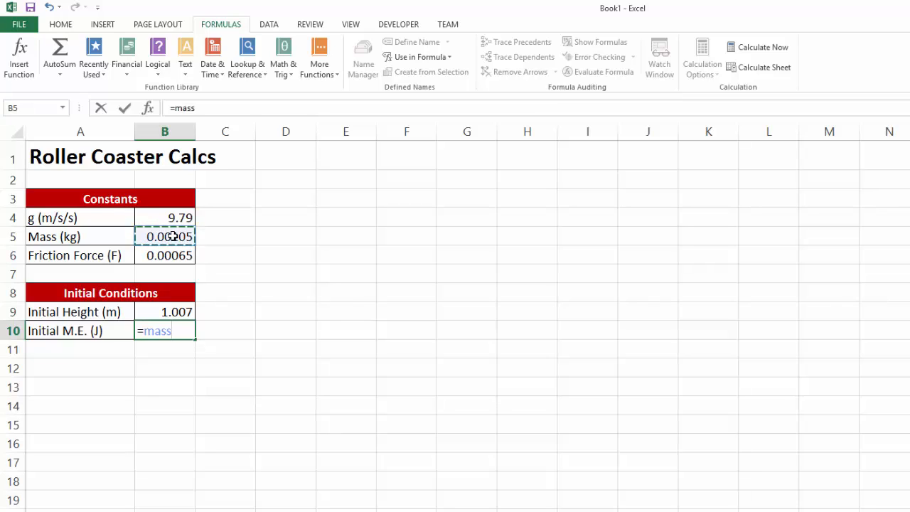
pyautogui.write('*')
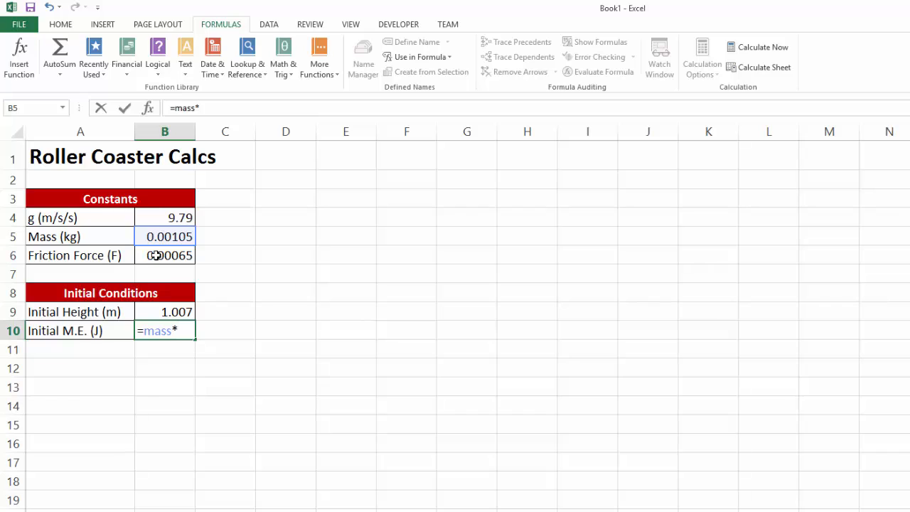
pyautogui.click(158, 218)
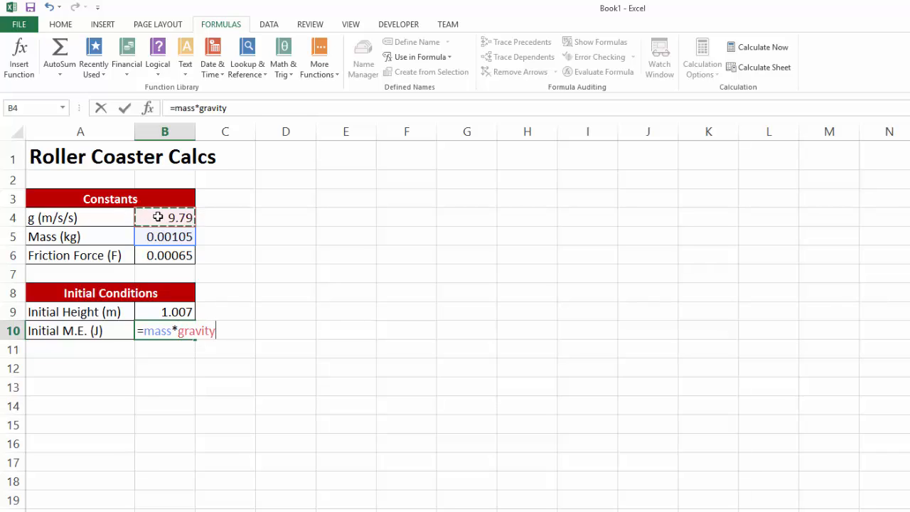
pyautogui.write('*')
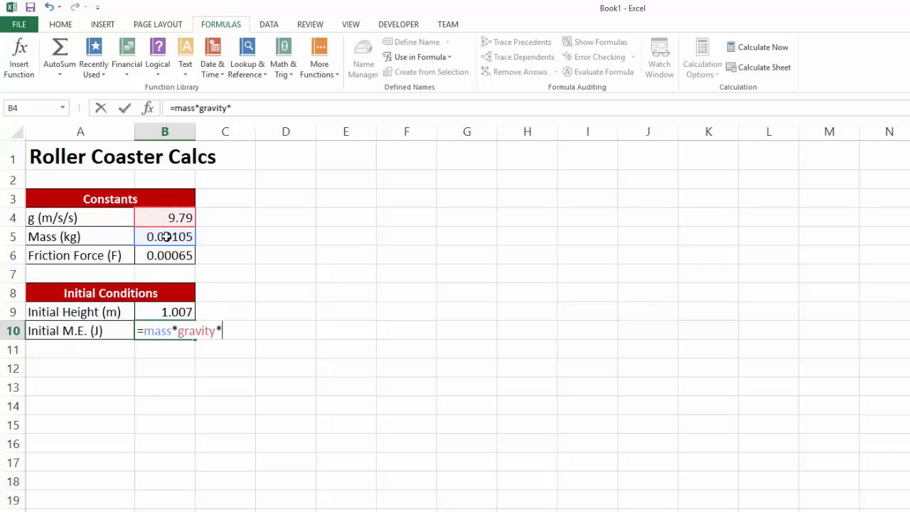
pyautogui.click(177, 308)
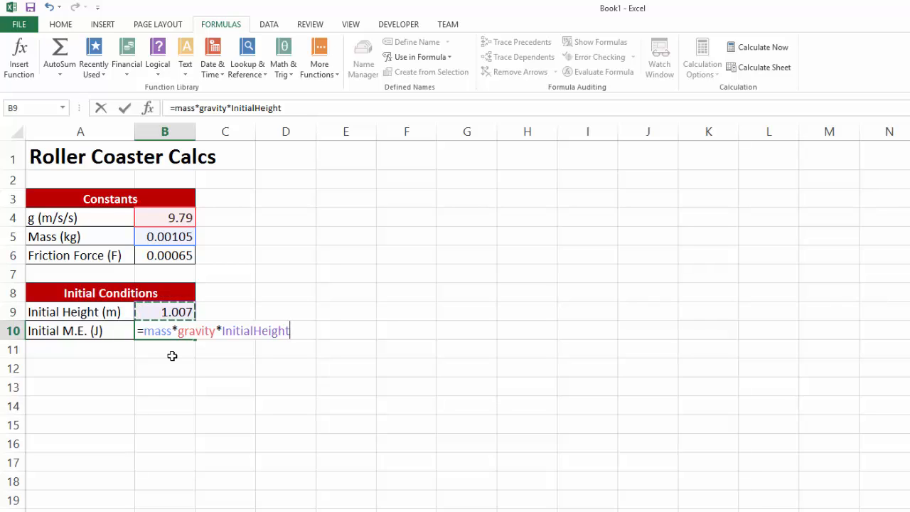
pyautogui.press('Return')
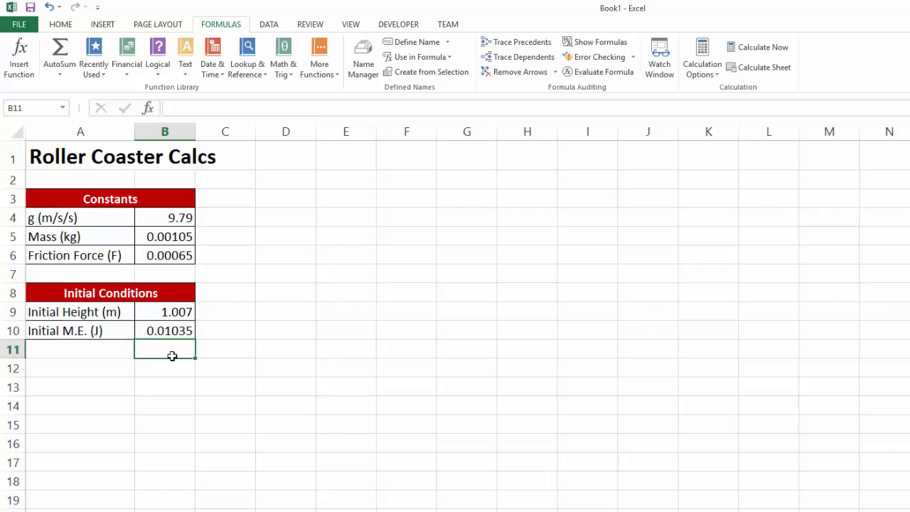
pyautogui.press('Up')
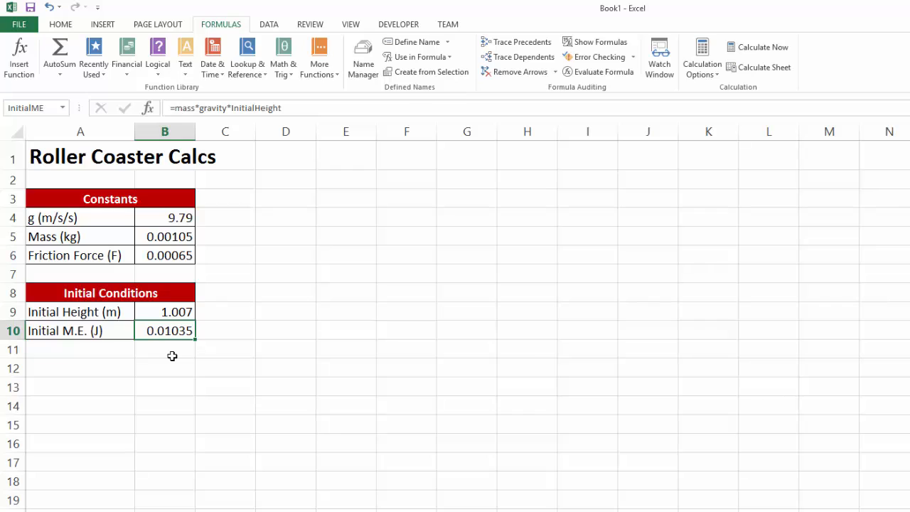
# - Enter the table title "Track Dimensions" in cell A12 and the column header "Points" in A13
pyautogui.click(102, 371)
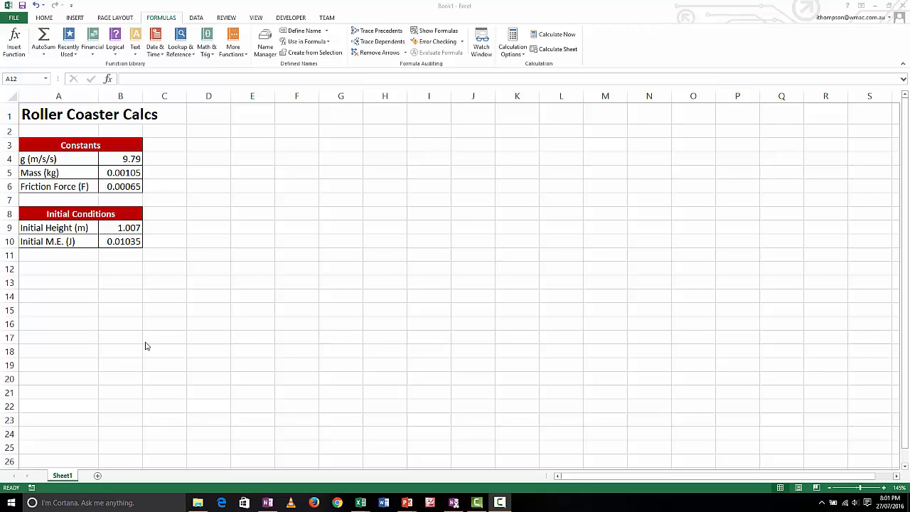
pyautogui.click(63, 274)
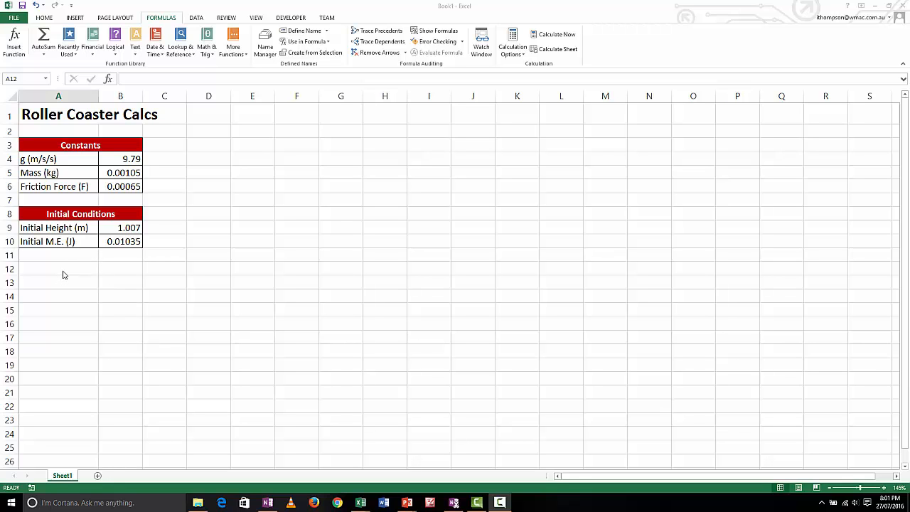
pyautogui.click(62, 271)
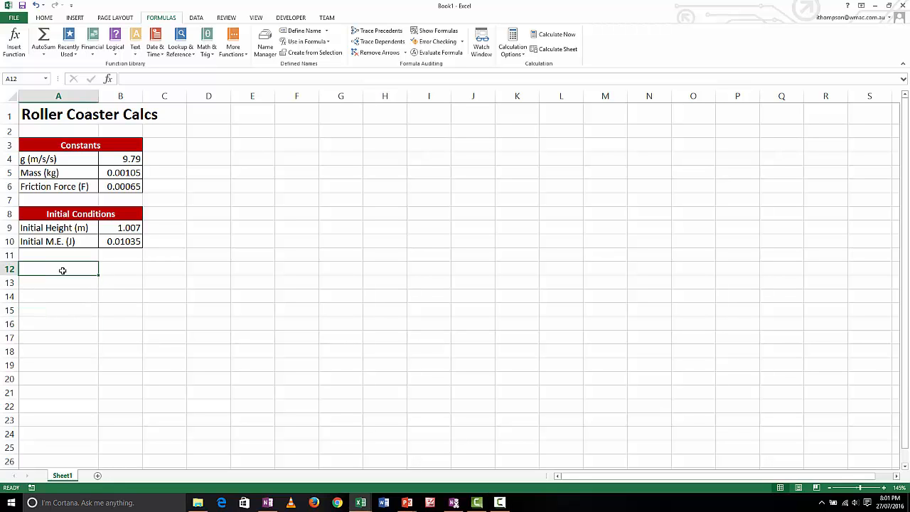
pyautogui.write('Track ')
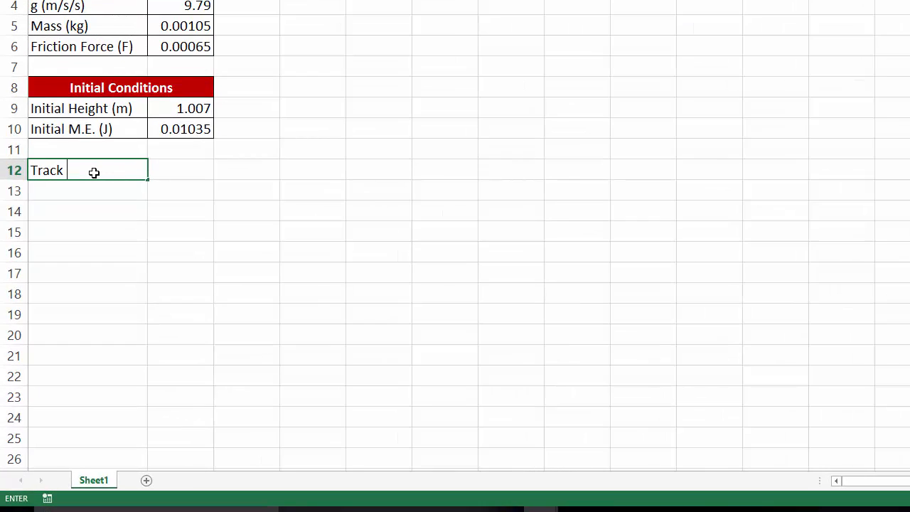
pyautogui.write('Dimensions')
pyautogui.click(93, 172)
pyautogui.press('Return')
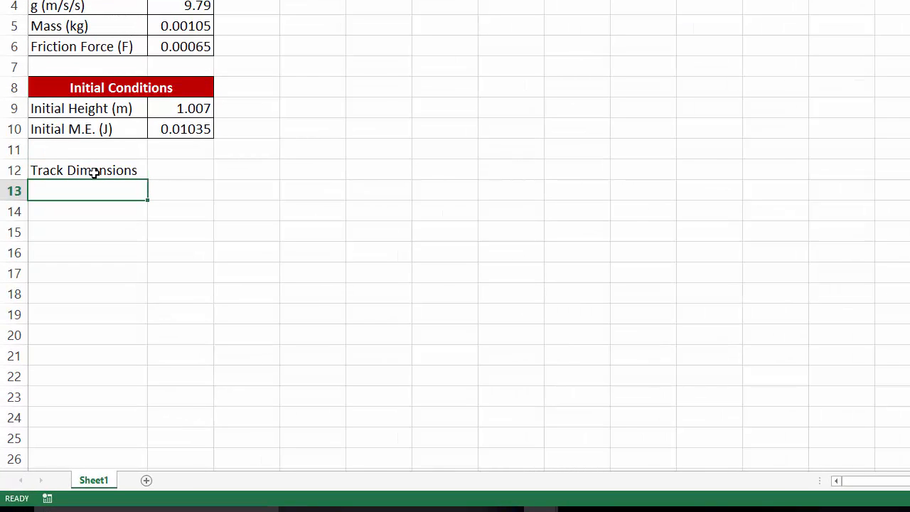
pyautogui.write('Points')
pyautogui.press('Return')
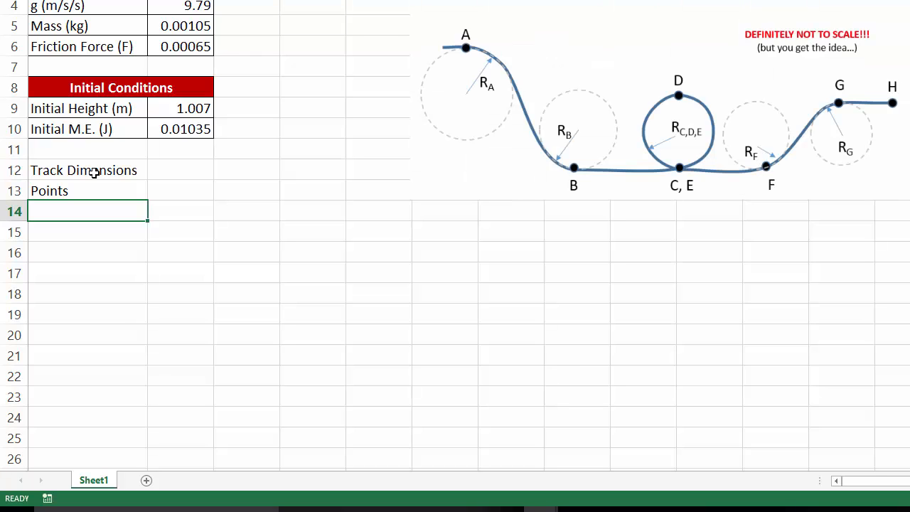
# - Enter the track point labels A through H down the Points column, in cells A14 to A21
pyautogui.write('A')
pyautogui.press('Return')
pyautogui.write('B')
pyautogui.press('Return')
pyautogui.write('C')
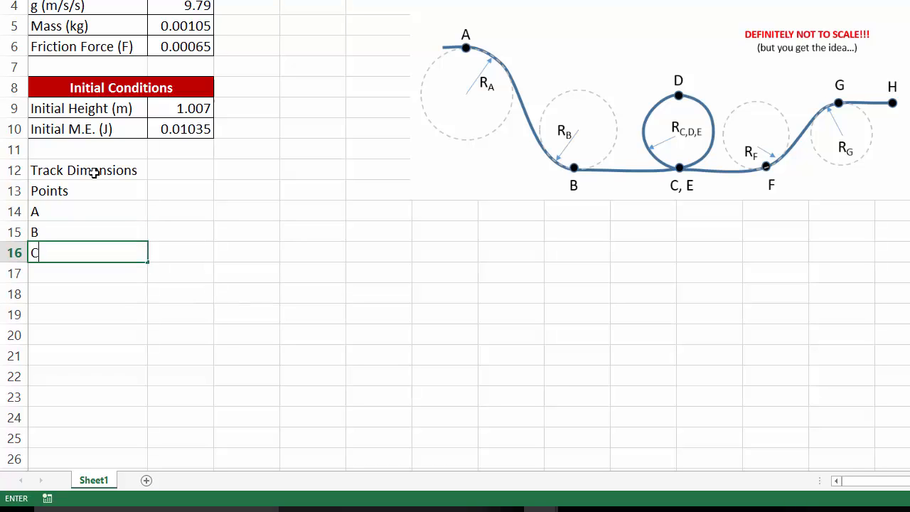
pyautogui.press('Return')
pyautogui.write('D')
pyautogui.press('Return')
pyautogui.write('E')
pyautogui.press('Return')
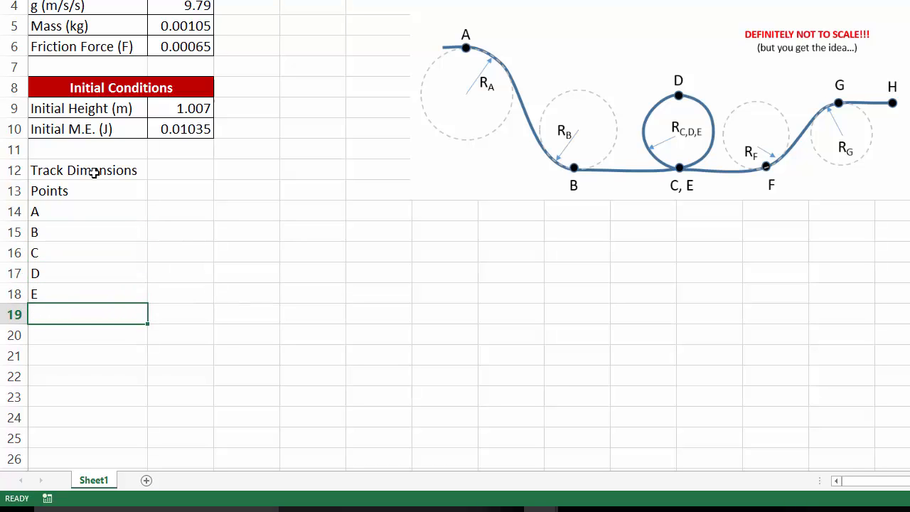
pyautogui.write('F')
pyautogui.press('Return')
pyautogui.write('G')
pyautogui.press('Return')
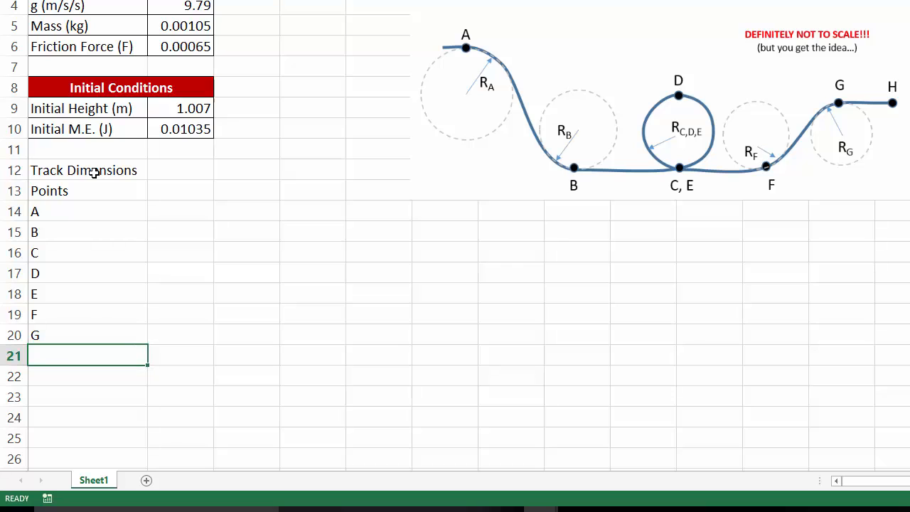
pyautogui.write('H')
pyautogui.press('Return')
# - Go through the point labels in A14 to A21 one by one and compare them with the track diagram
pyautogui.press('Up')
pyautogui.press('Up')
pyautogui.press('Up')
pyautogui.press('Up')
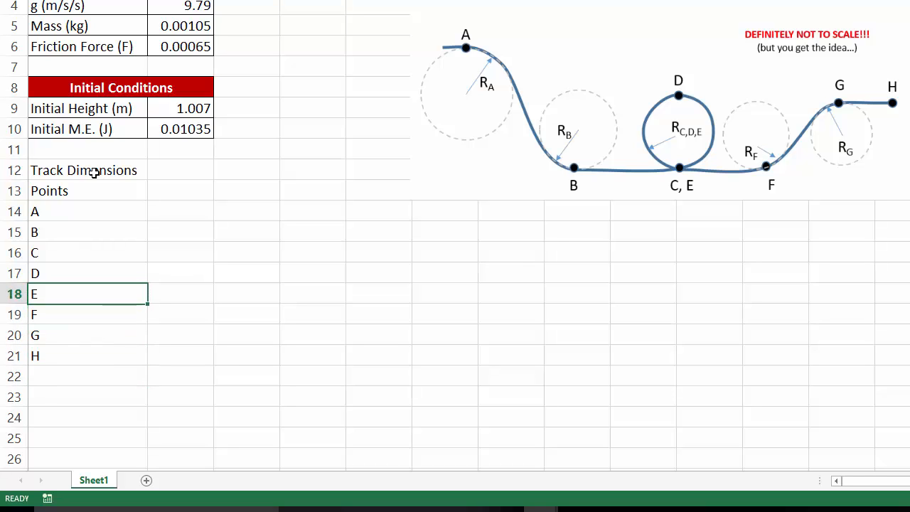
pyautogui.click(89, 210)
pyautogui.click(86, 229)
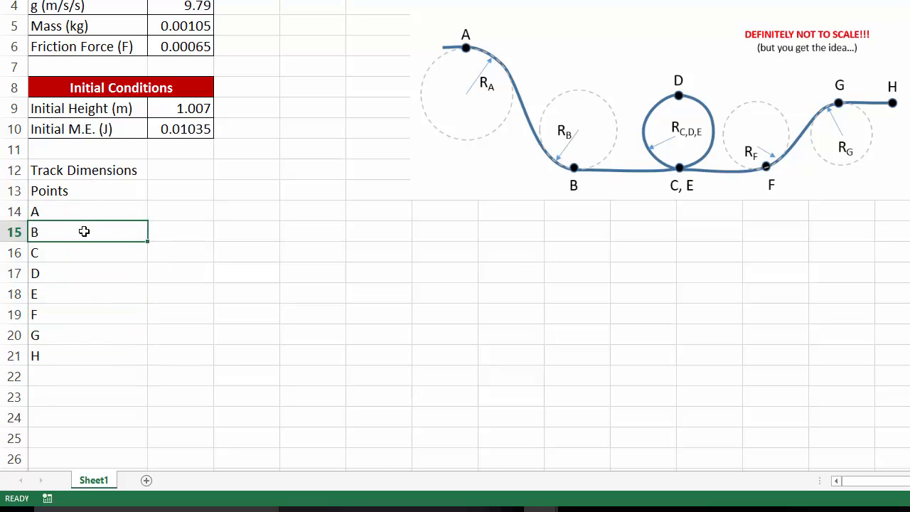
pyautogui.click(85, 257)
pyautogui.click(83, 279)
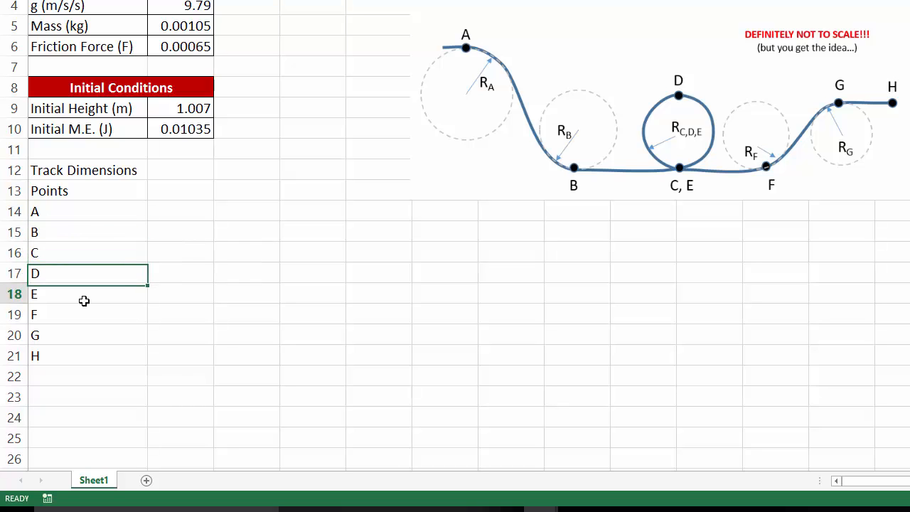
pyautogui.click(85, 301)
pyautogui.click(93, 318)
pyautogui.click(88, 337)
pyautogui.click(83, 356)
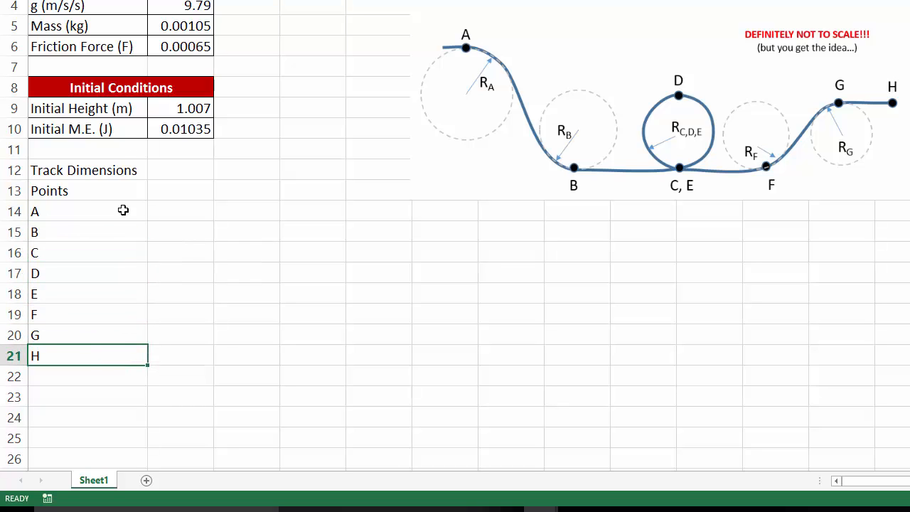
# - Enter the header "Distance from start (m)" in cell B13 and 0 as the distance for point A
pyautogui.click(172, 190)
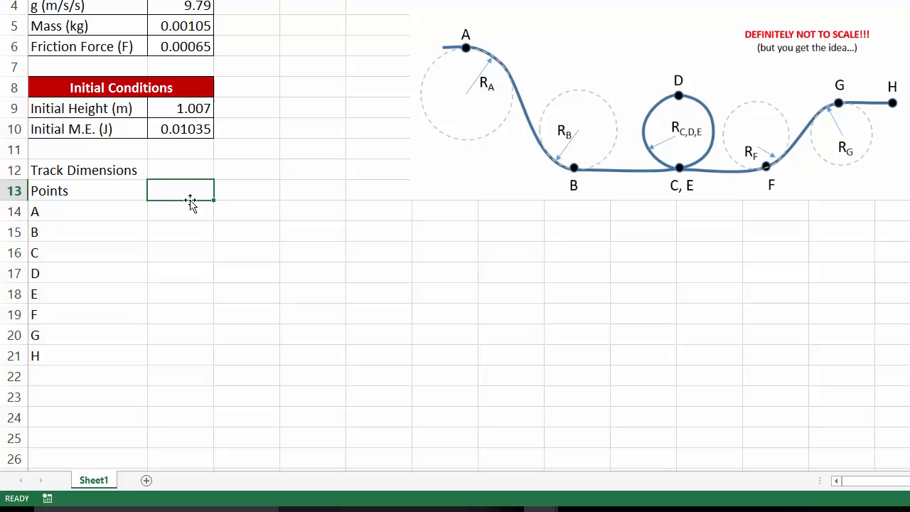
pyautogui.write('Distance from ')
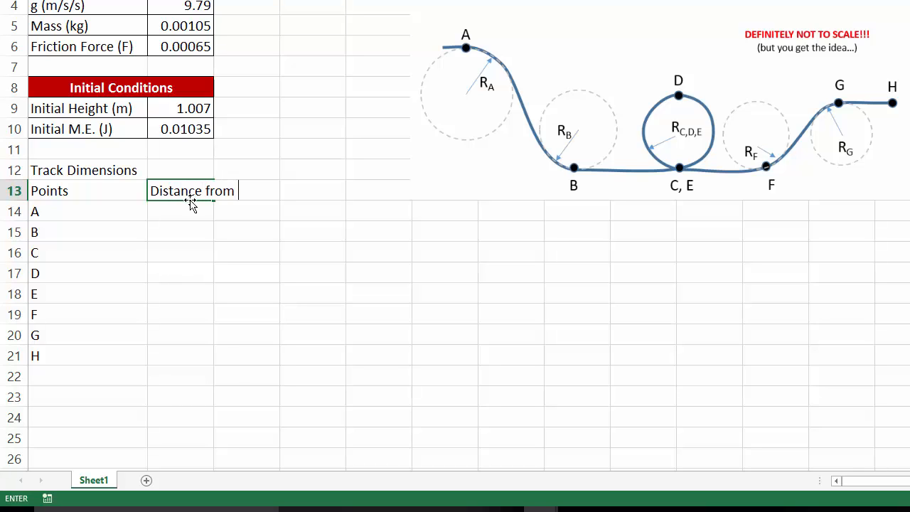
pyautogui.write('start (m)')
pyautogui.press('Return')
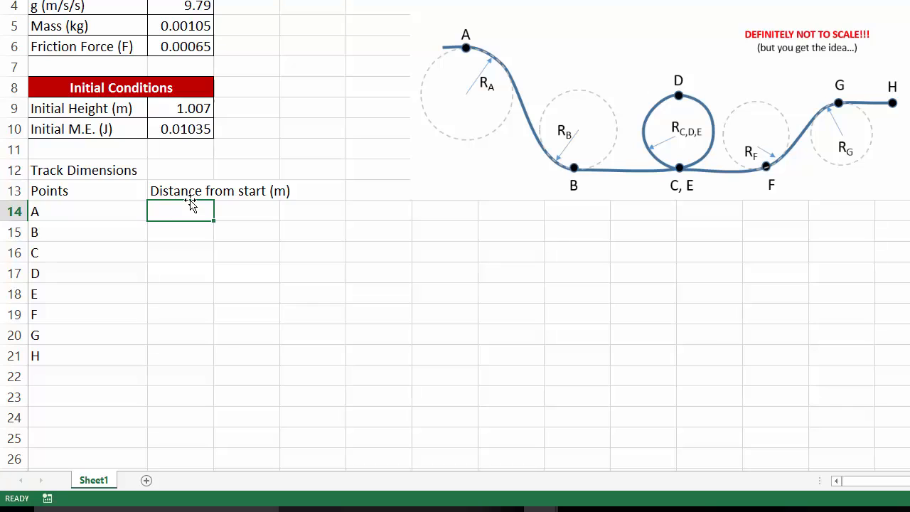
pyautogui.write('0')
pyautogui.press('Return')
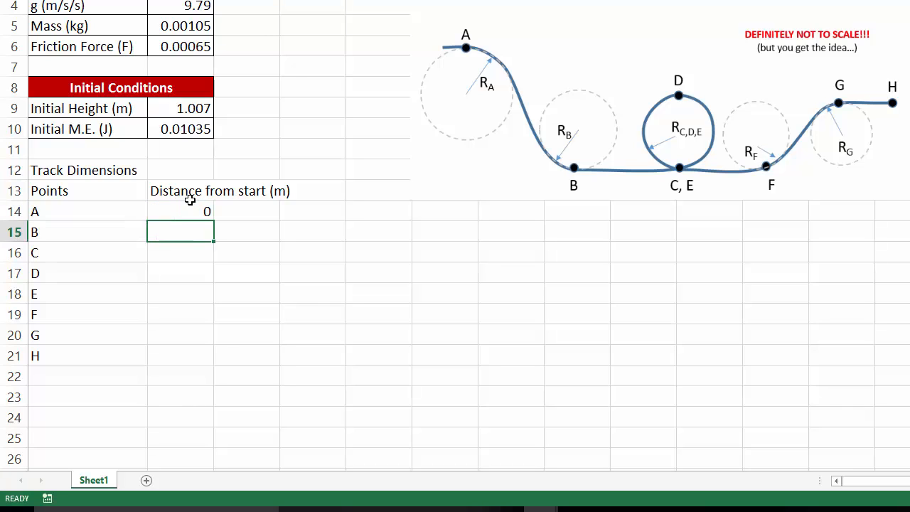
# - Wrap the text of the "Distance from start (m)" header in cell B13
pyautogui.click(186, 190)
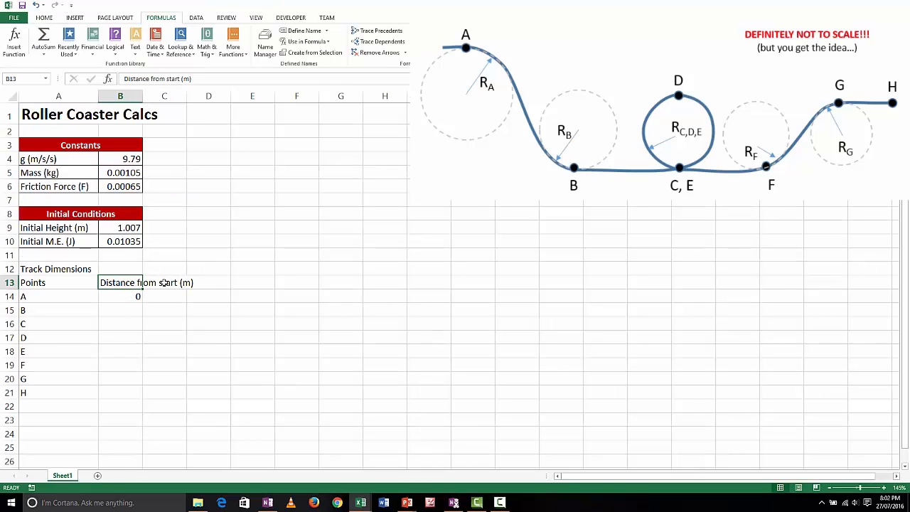
pyautogui.click(45, 19)
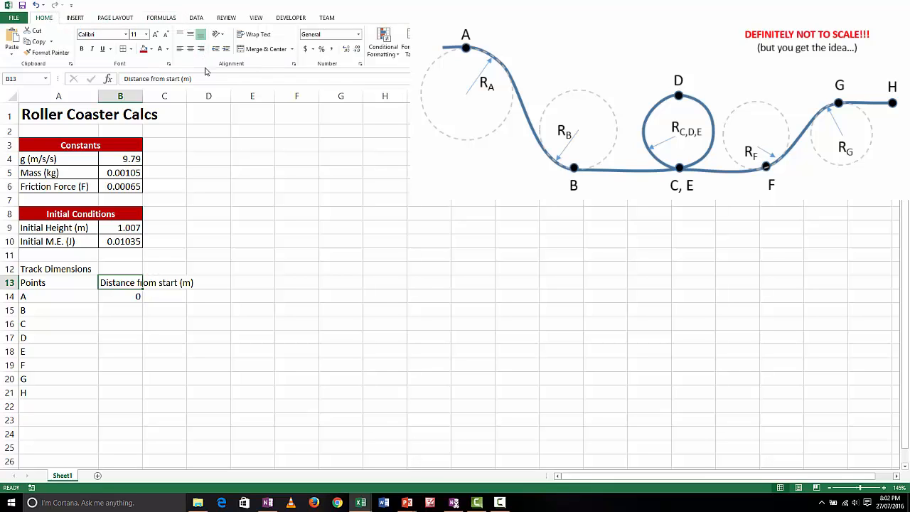
pyautogui.click(248, 37)
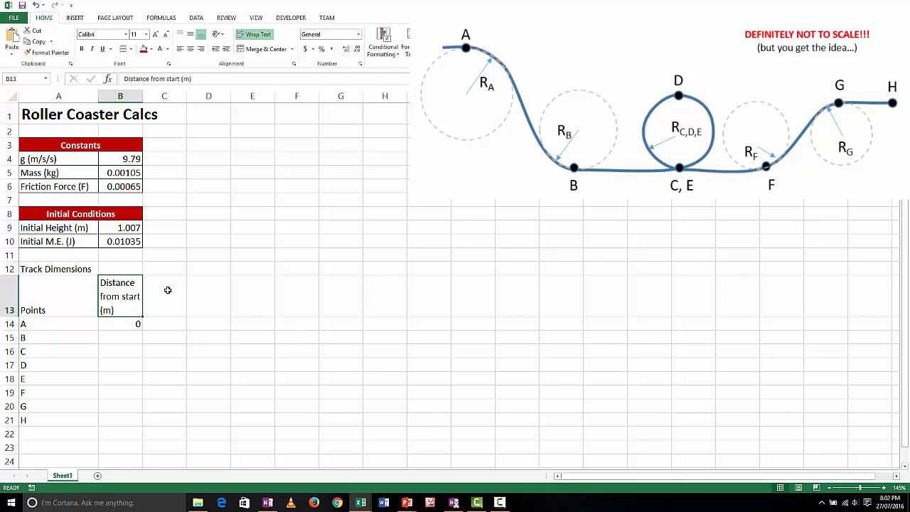
# - Widen column B and shorten row 13 to fit the distance header on two lines, and center its text
pyautogui.moveTo(144, 95); pyautogui.dragTo(163, 96)
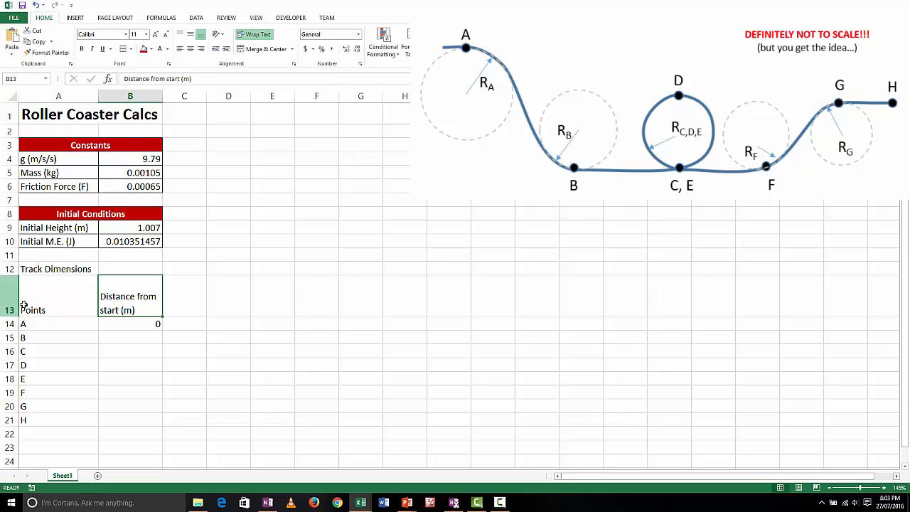
pyautogui.moveTo(12, 316); pyautogui.dragTo(13, 316)
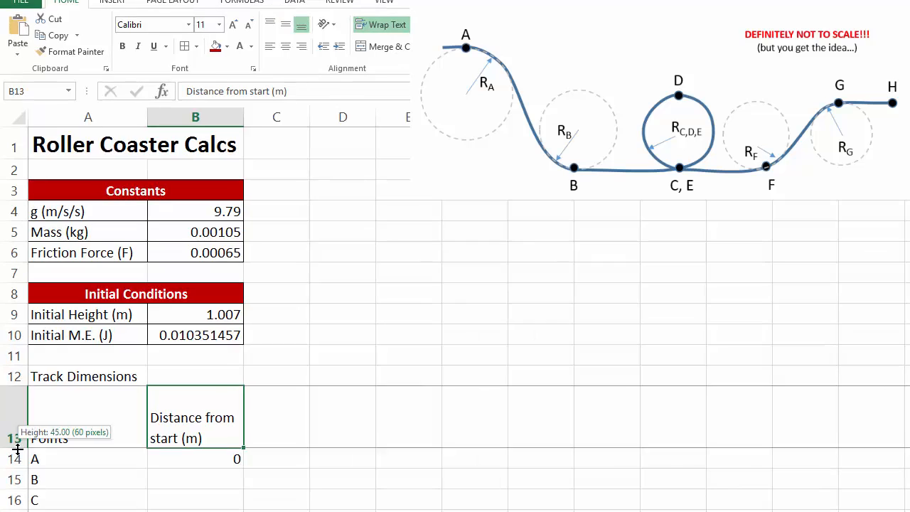
pyautogui.moveTo(17, 449); pyautogui.dragTo(17, 449)
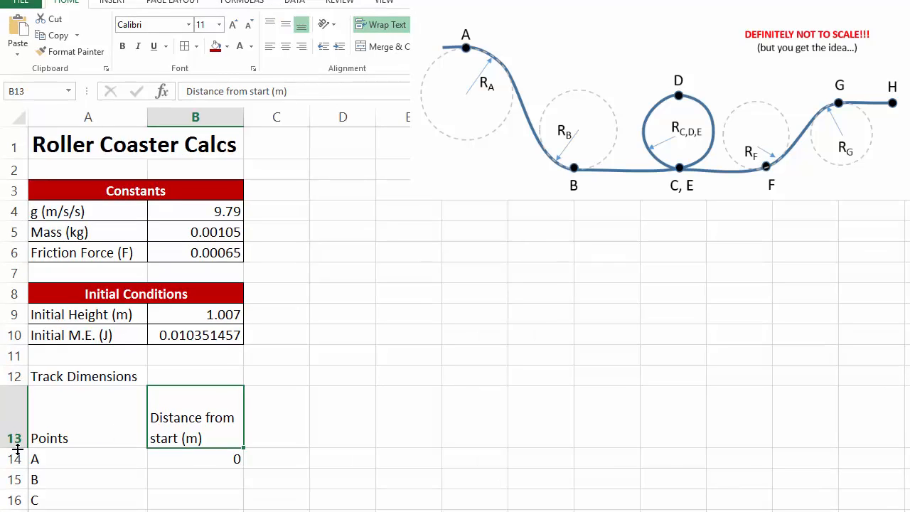
pyautogui.moveTo(243, 115); pyautogui.dragTo(251, 118)
pyautogui.moveTo(11, 448); pyautogui.dragTo(11, 427)
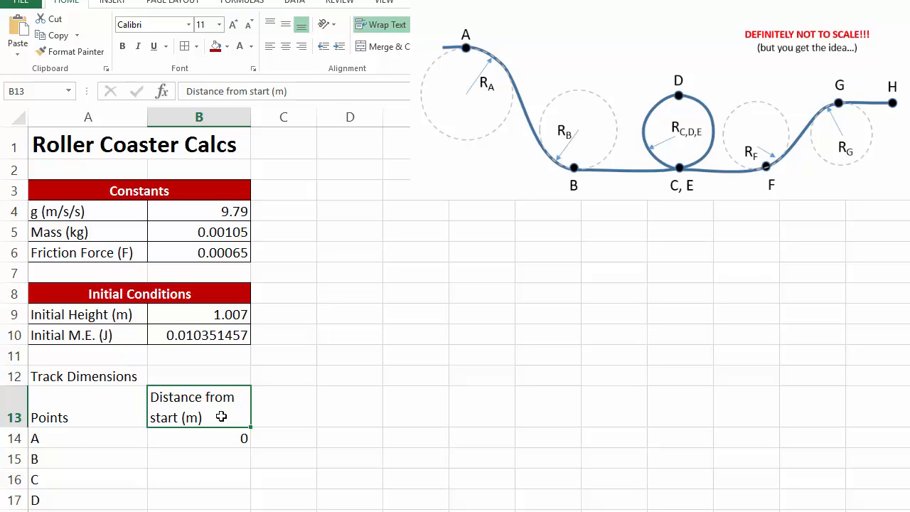
pyautogui.click(285, 46)
# - Enter the column header "Height (m)" in cell C13
pyautogui.click(265, 411)
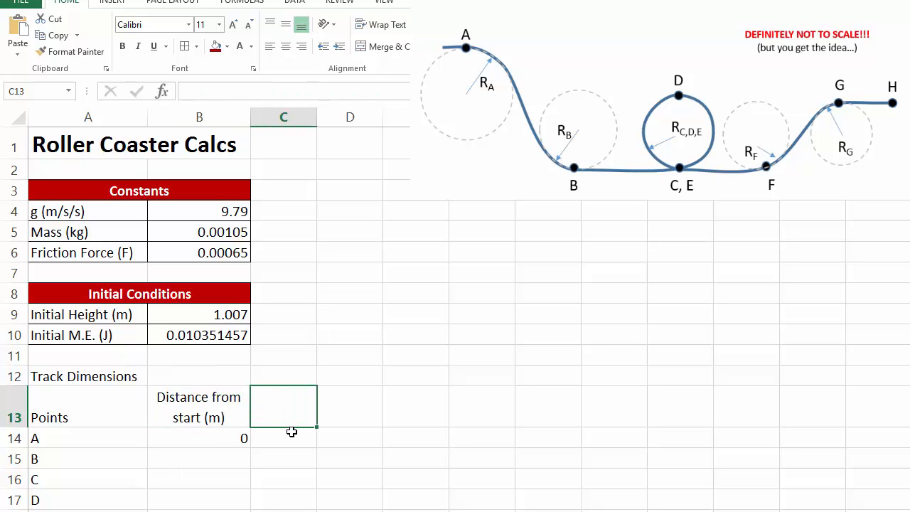
pyautogui.write('Height')
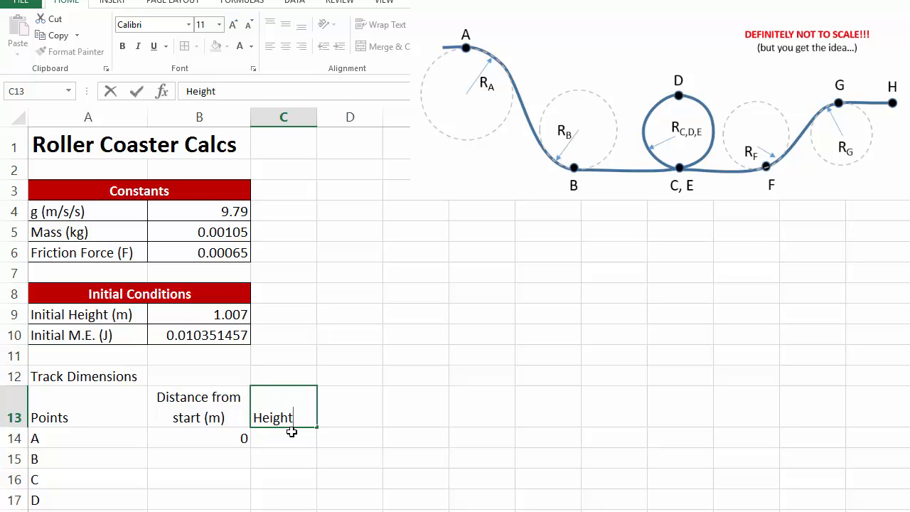
pyautogui.write(' (')
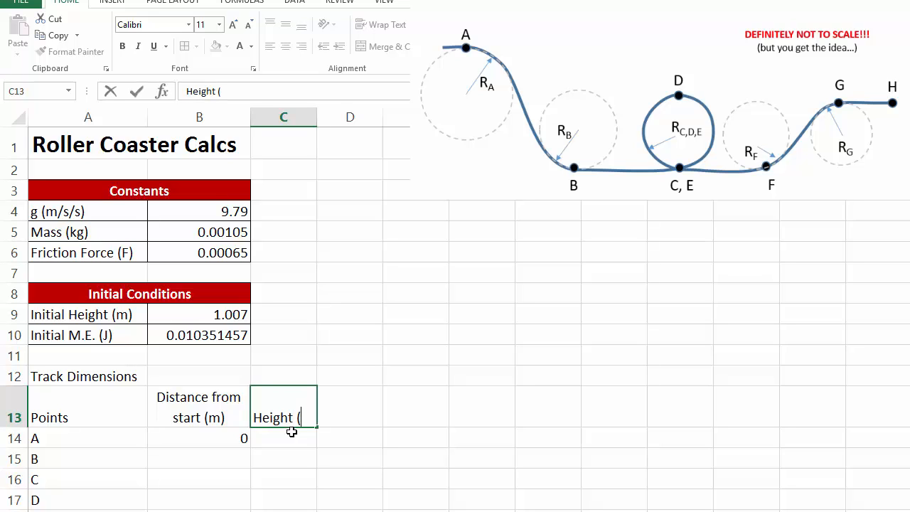
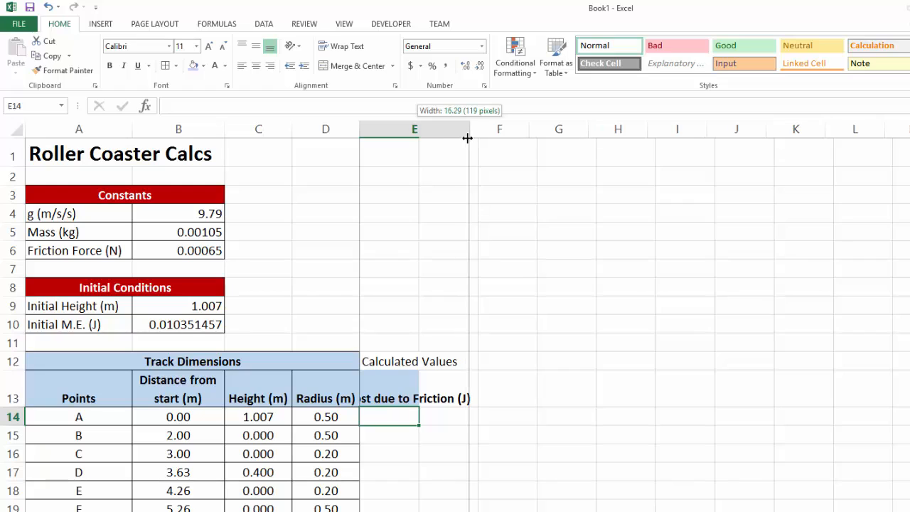
# - Wrap the text of the "Energy Lost due to Friction (J)" header in cell E13
pyautogui.click(409, 392)
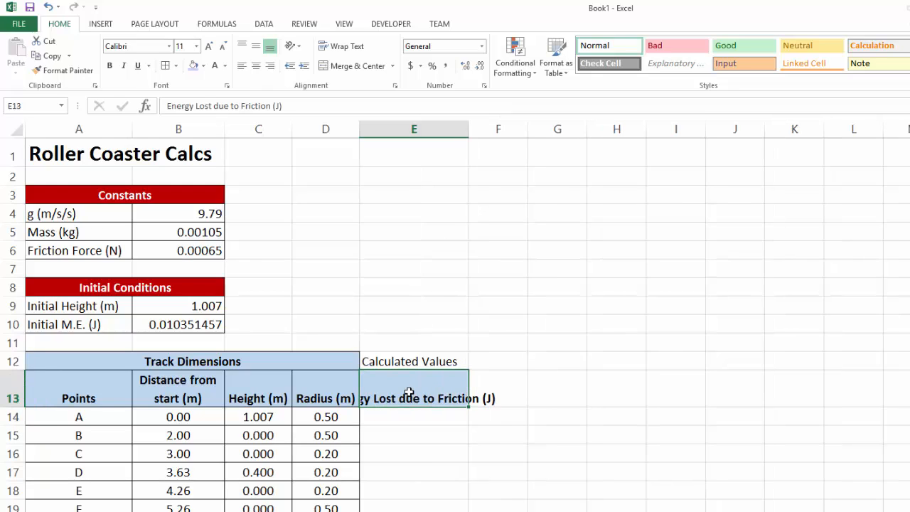
pyautogui.click(345, 48)
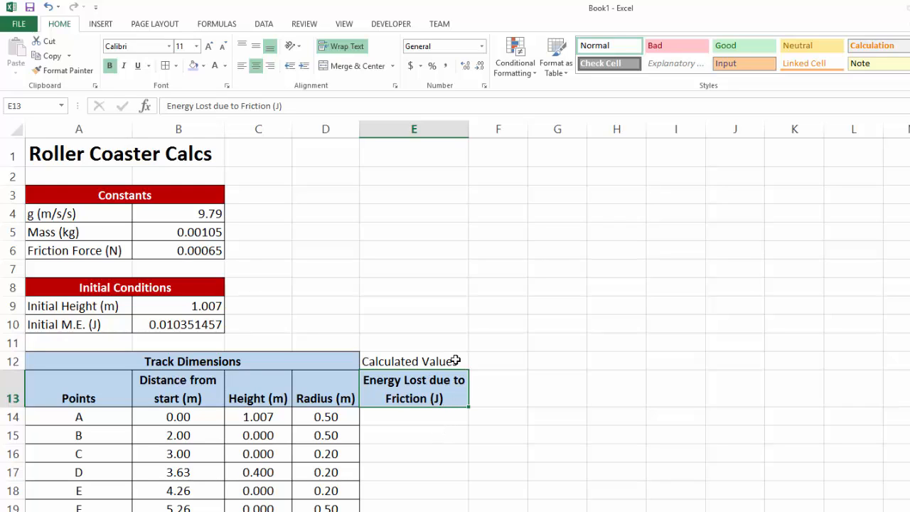
# - Calculate the friction energy loss for point B in cell E15 with the formula =friction*B15
pyautogui.click(422, 422)
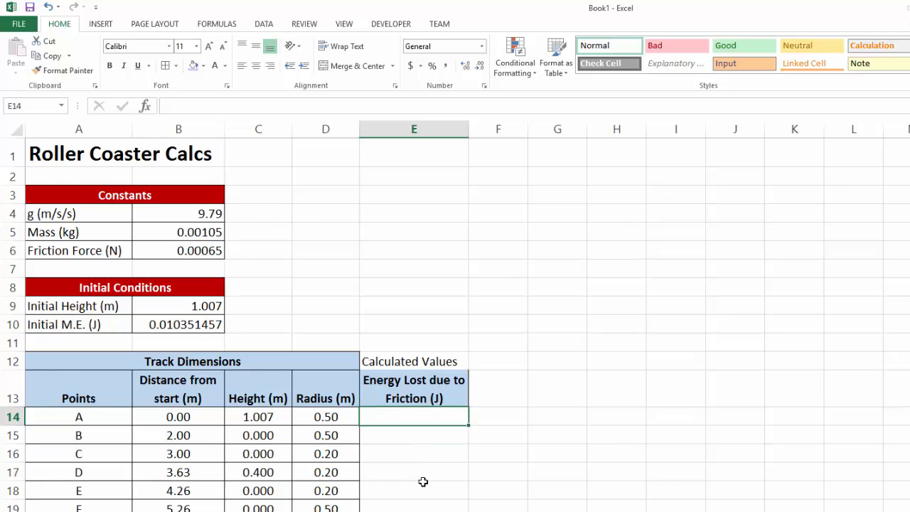
pyautogui.press('Return')
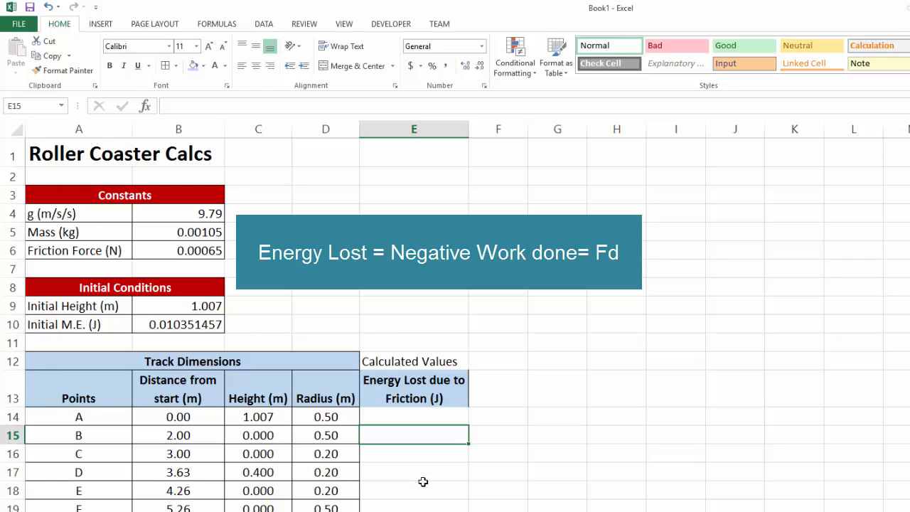
pyautogui.write('=')
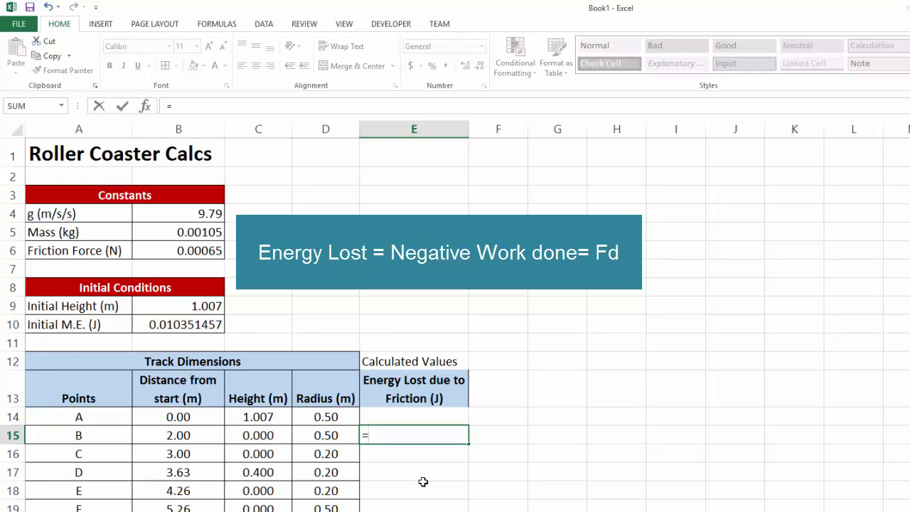
pyautogui.click(191, 251)
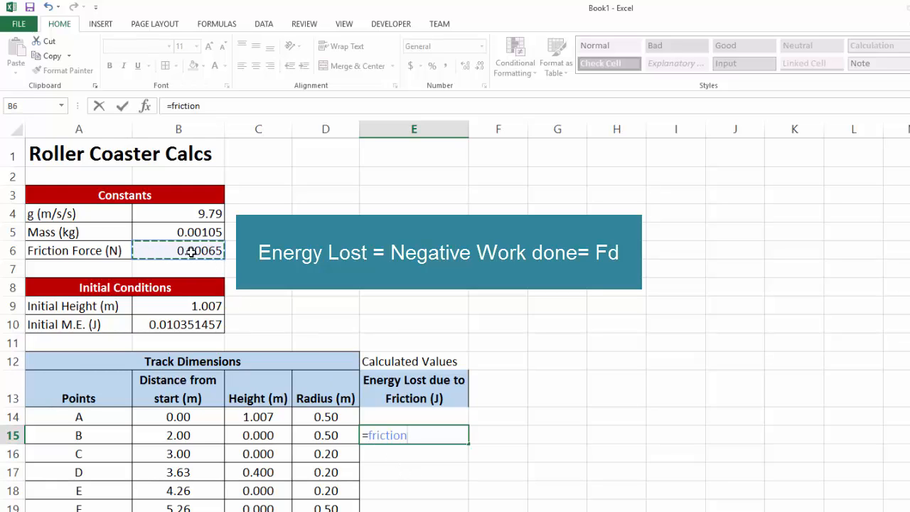
pyautogui.write('*')
pyautogui.click(174, 435)
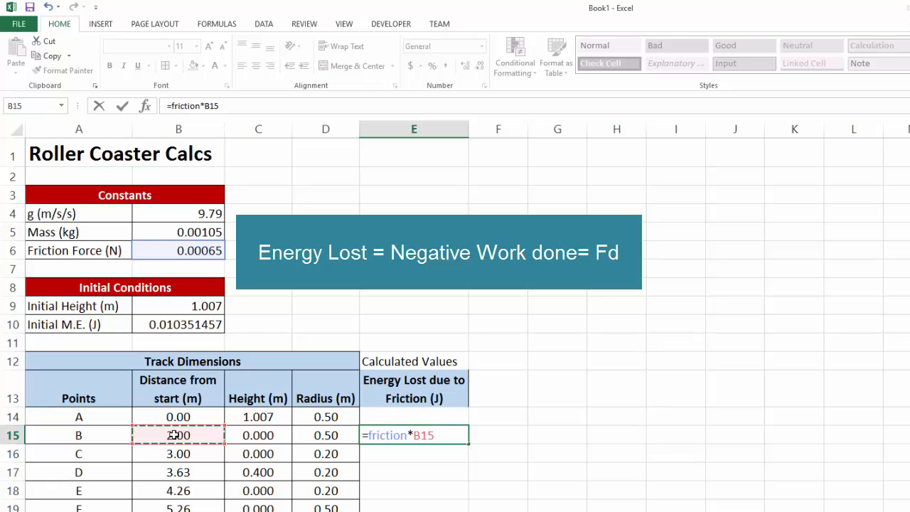
pyautogui.press('Return')
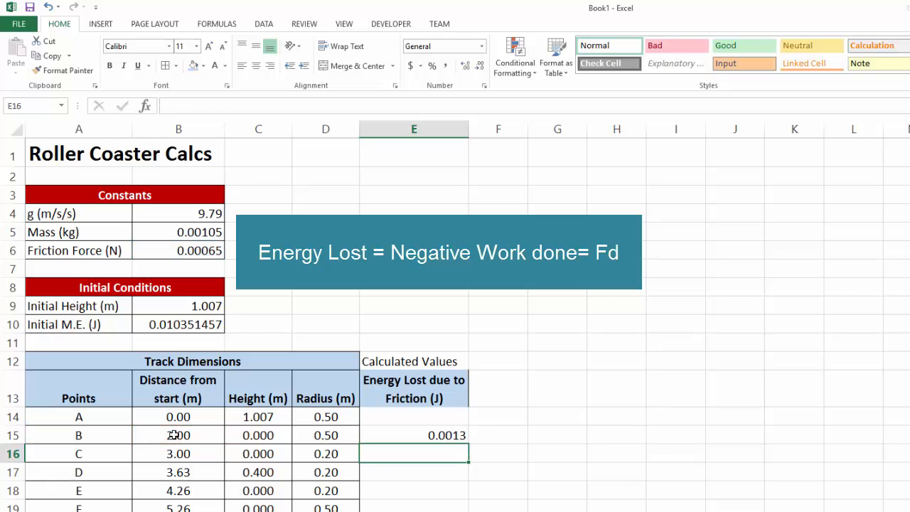
# - Enter the column header "G.P.E (J)" in cell F13
pyautogui.press('Up')
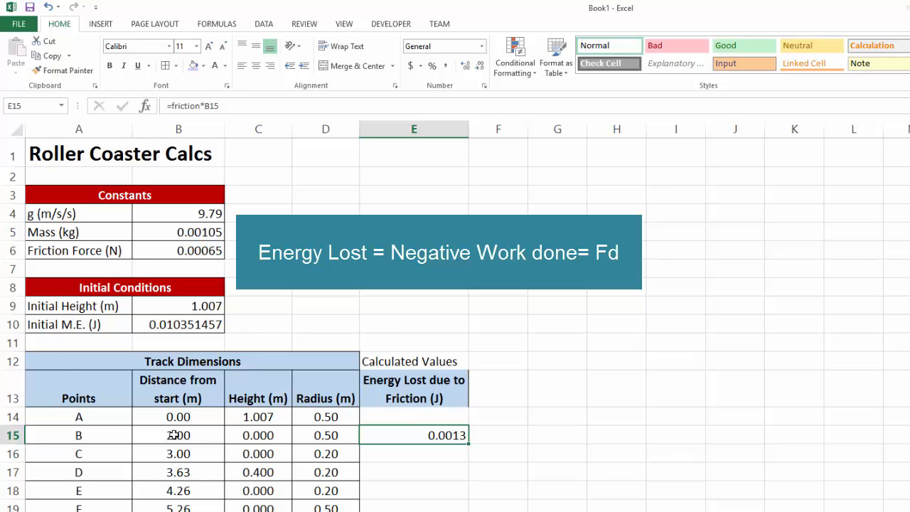
pyautogui.press('Right')
pyautogui.press('Up')
pyautogui.press('Up')
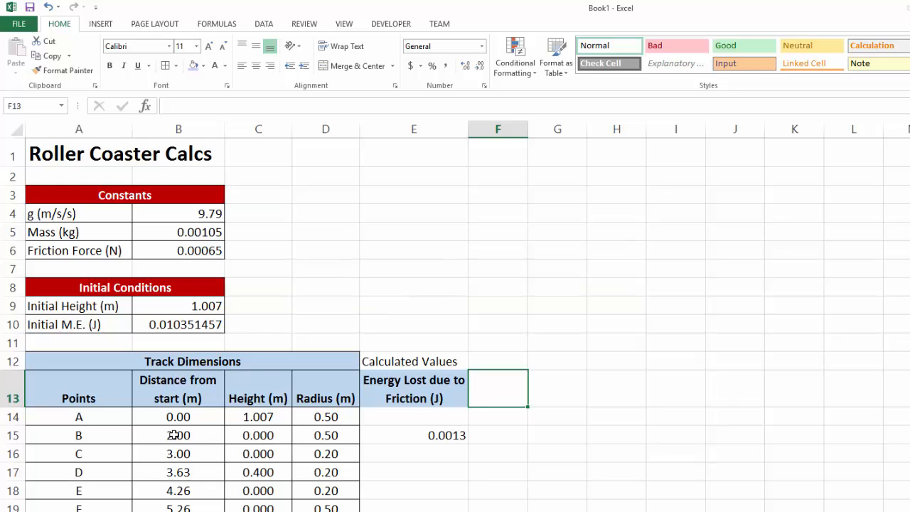
pyautogui.write('G.P')
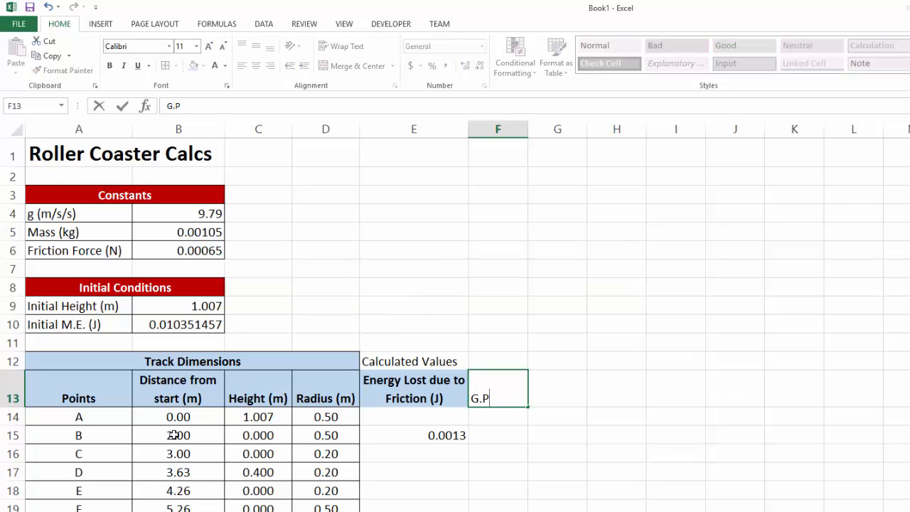
pyautogui.write('.E (J)')
pyautogui.press('Return')
# - Calculate the gravitational potential energy for point B in cell F15 with the formula =mass*gravity*C15
pyautogui.press('Return')
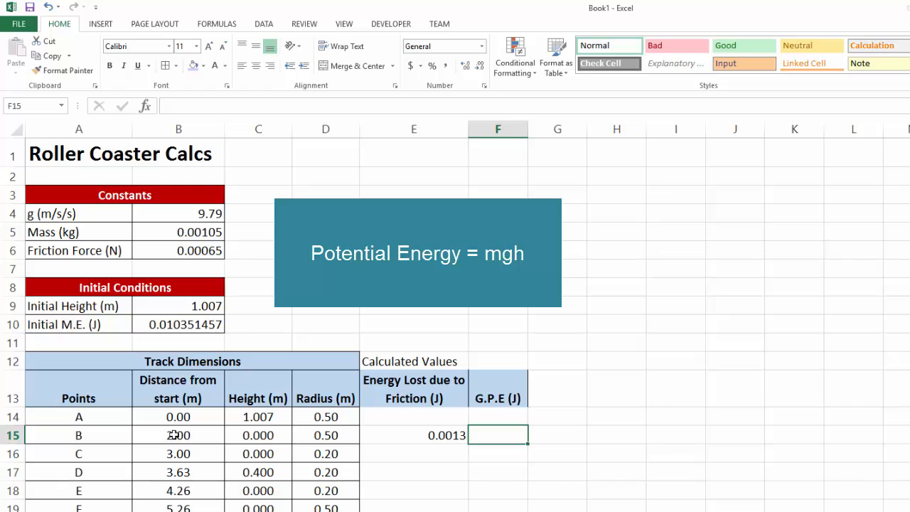
pyautogui.write('=')
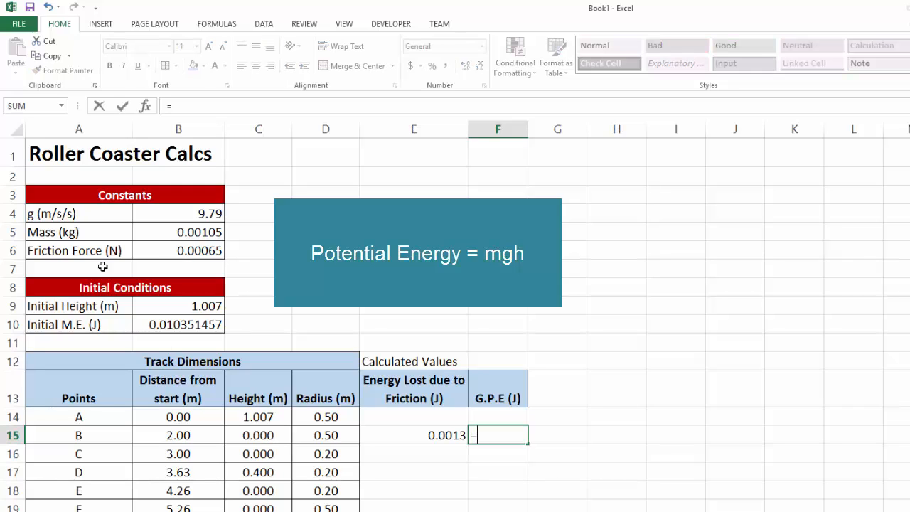
pyautogui.click(186, 231)
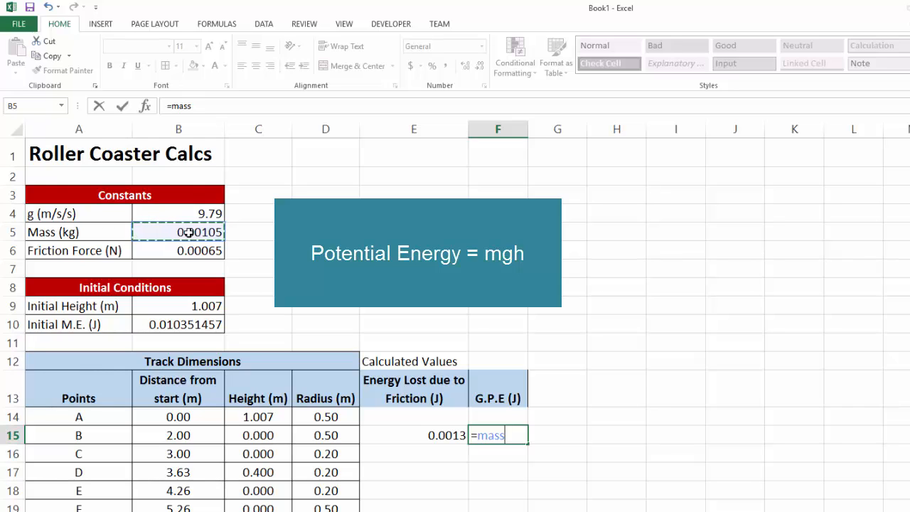
pyautogui.write('*')
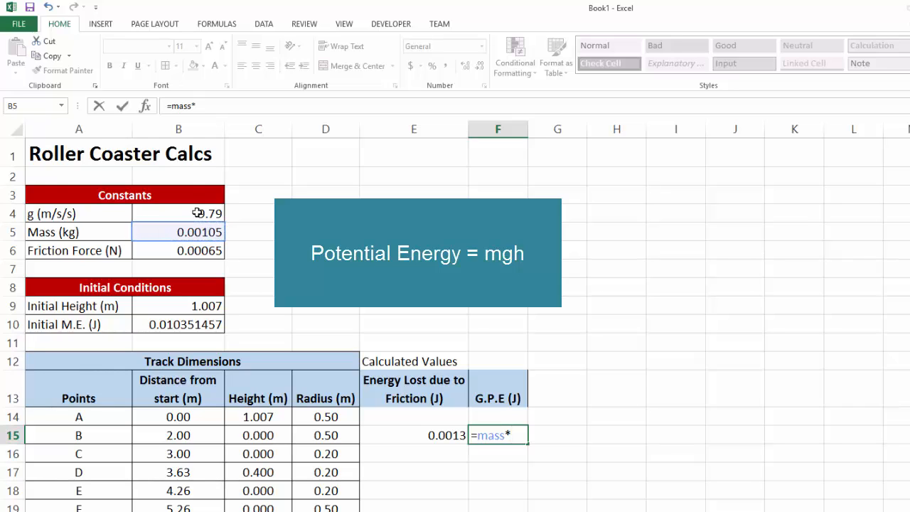
pyautogui.click(197, 213)
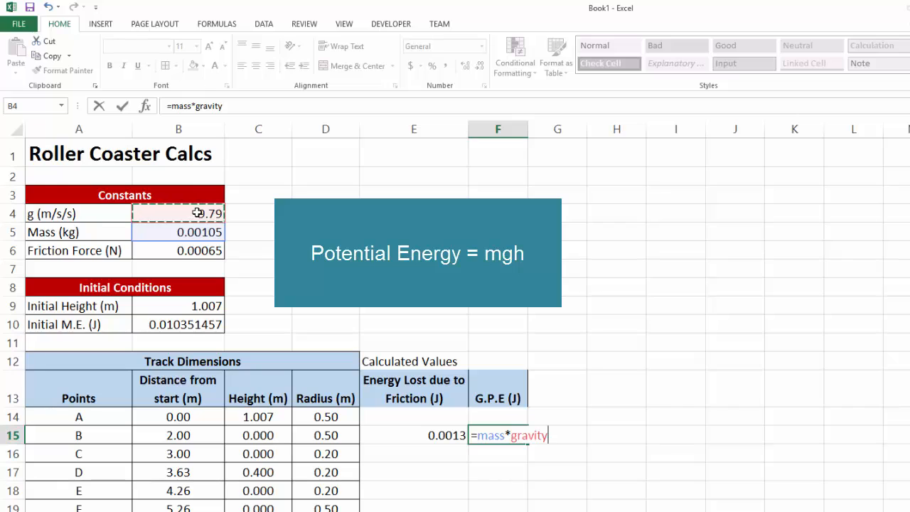
pyautogui.write('*')
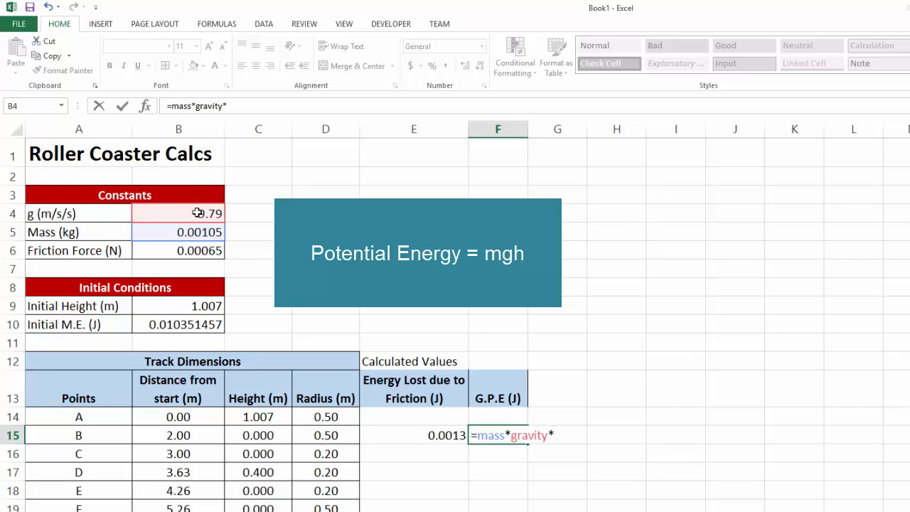
pyautogui.click(258, 436)
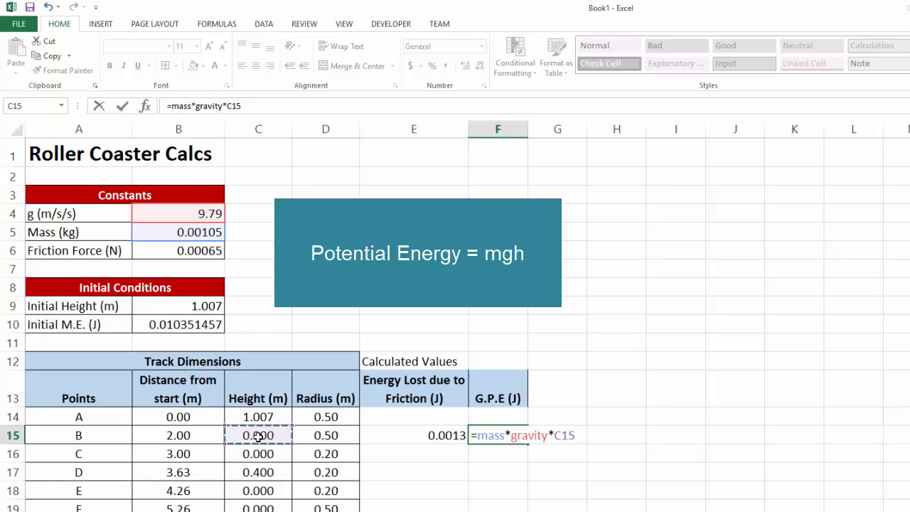
pyautogui.press('Return')
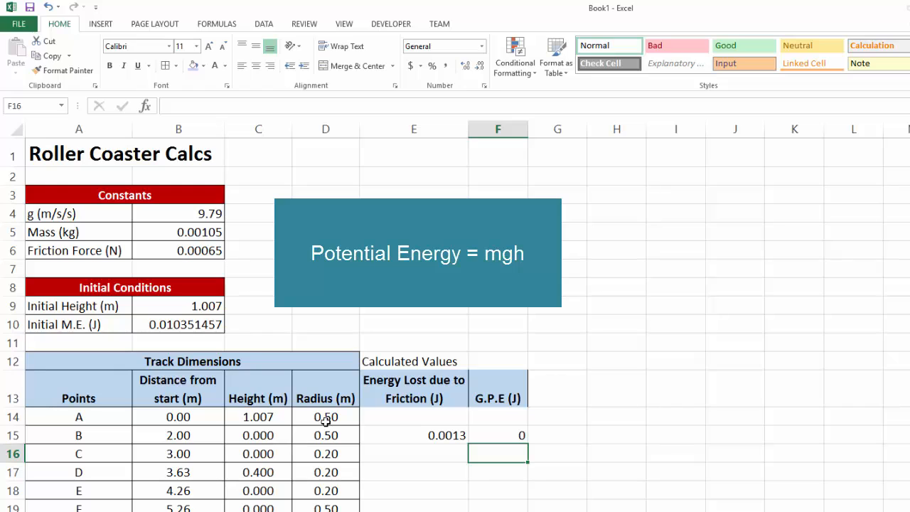
# - Enter the column header "K.E. (J)" in cell G13
pyautogui.click(547, 390)
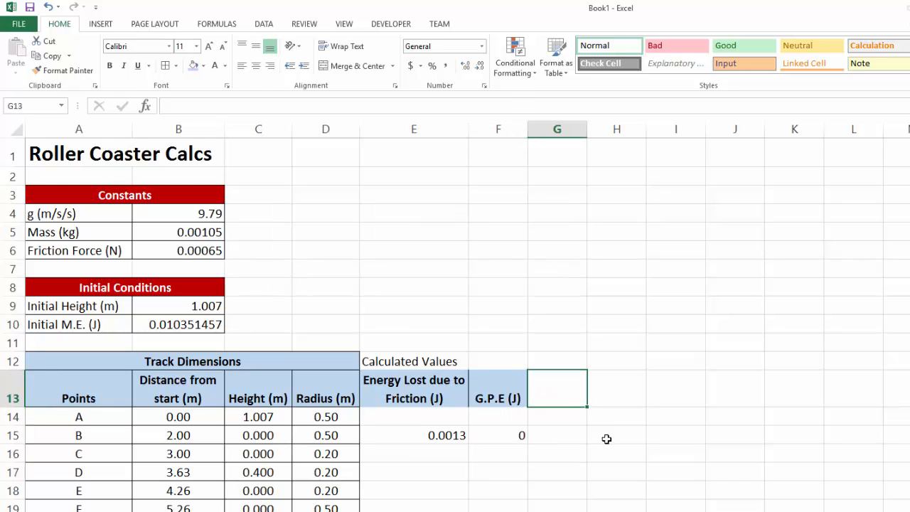
pyautogui.write('K.')
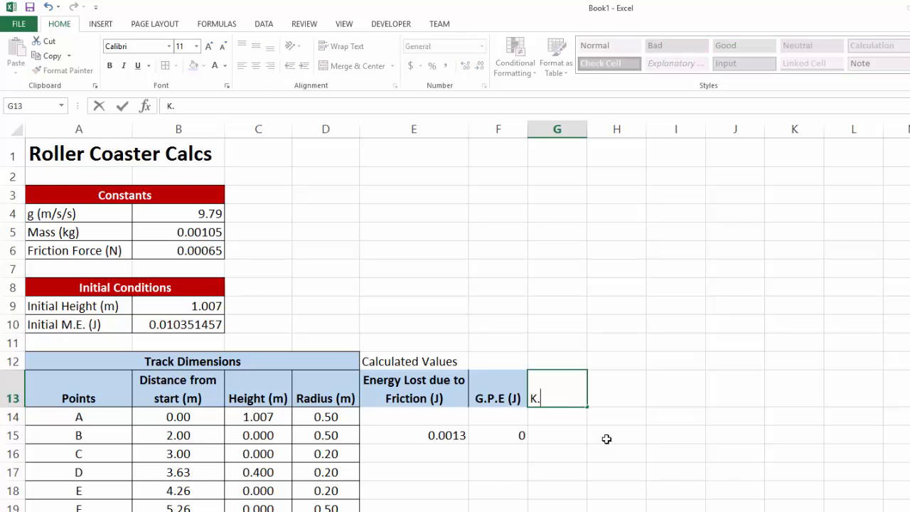
pyautogui.write('E. (J)')
pyautogui.press('Return')
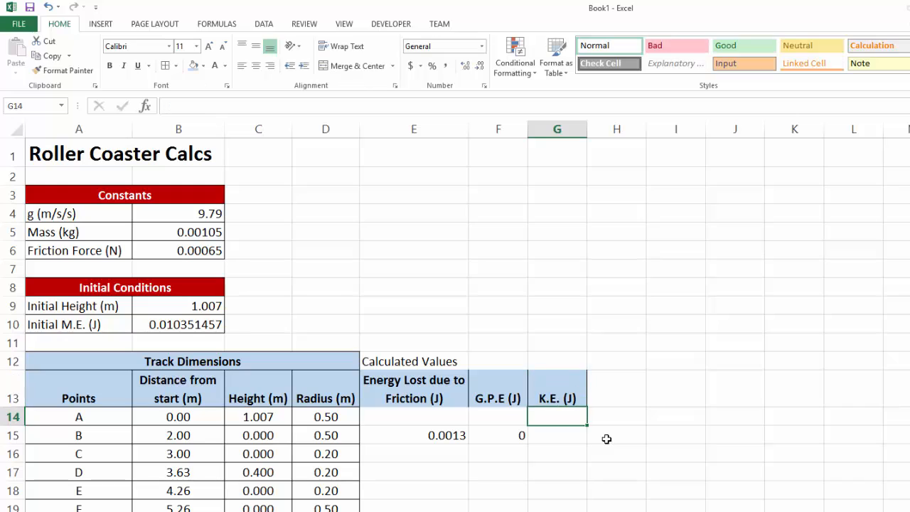
pyautogui.press('Up')
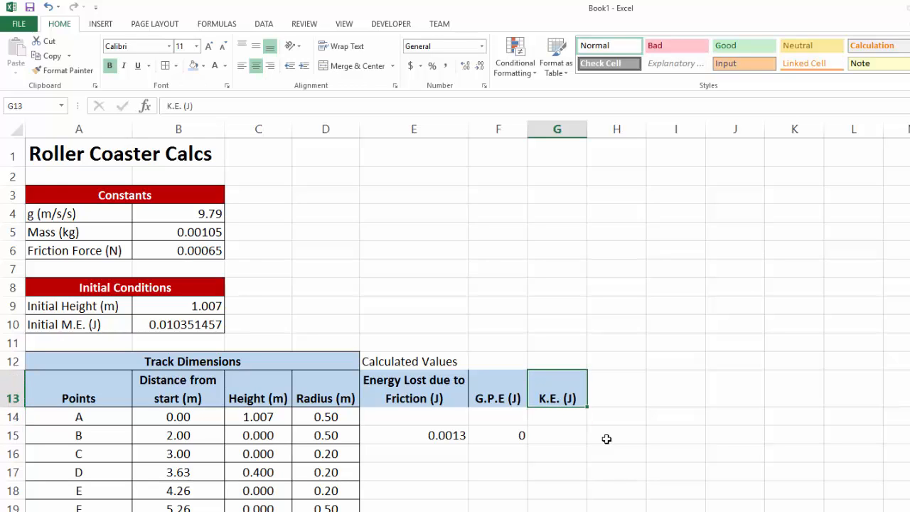
# - Calculate the kinetic energy for point B in cell G15 with the formula =InitialME-E15-F15
pyautogui.press('Down')
pyautogui.press('Down')
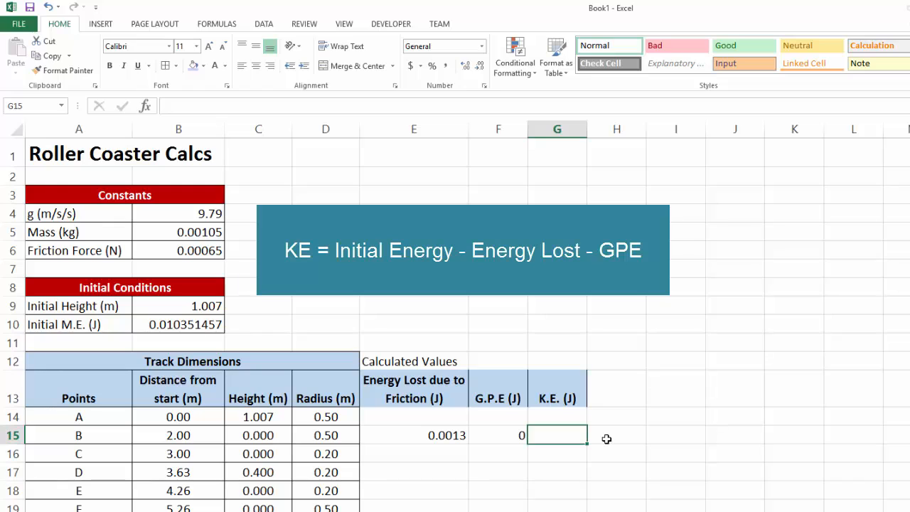
pyautogui.write('=')
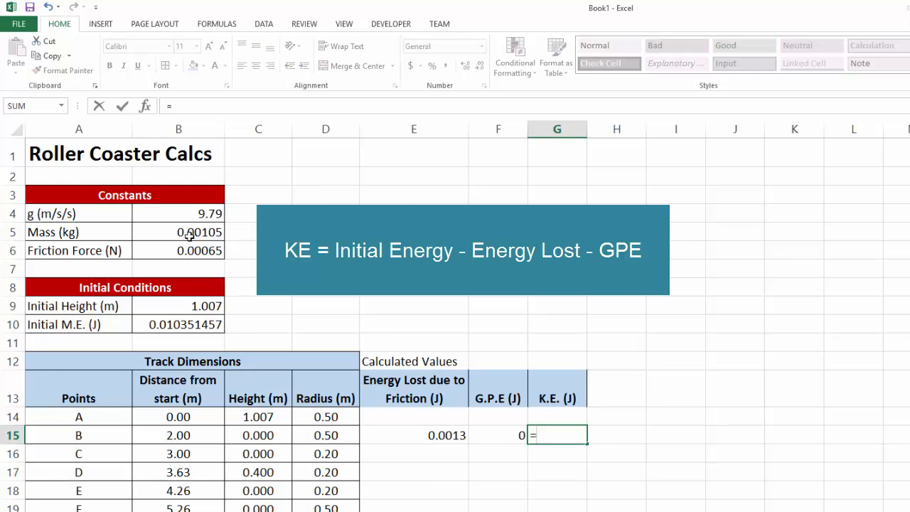
pyautogui.click(176, 324)
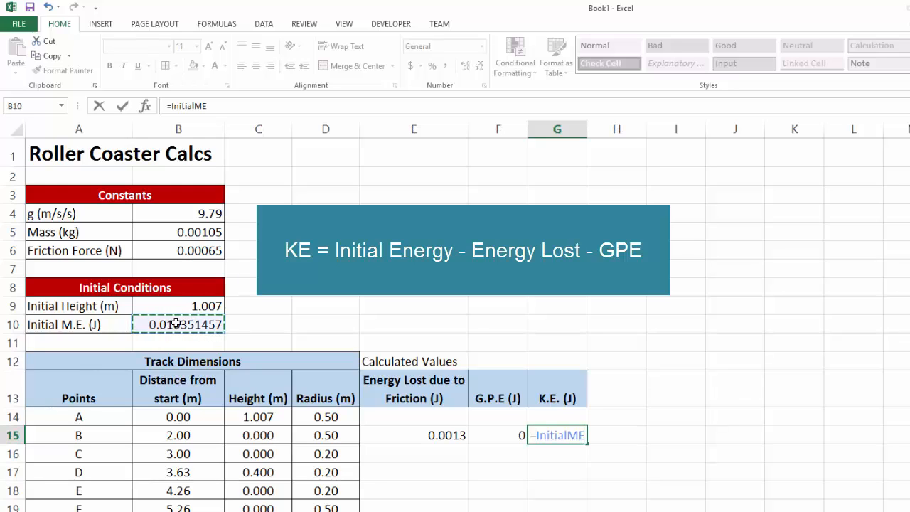
pyautogui.write('-')
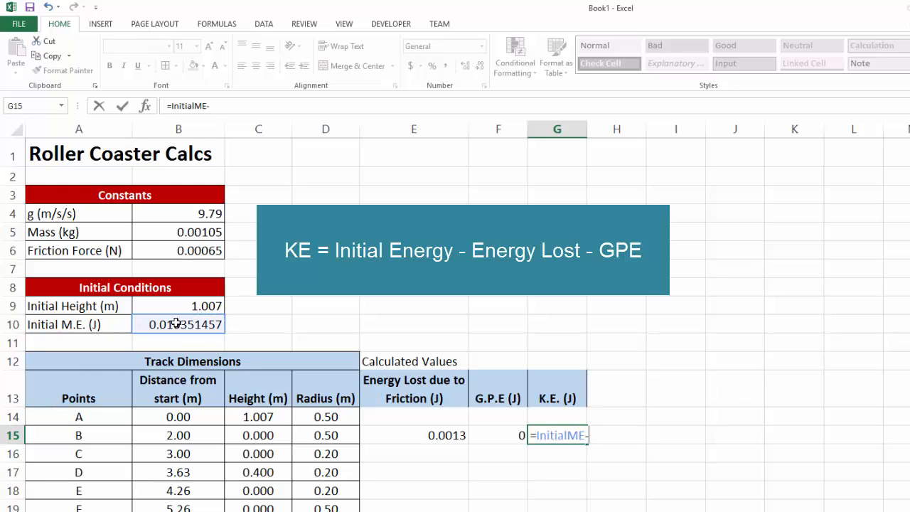
pyautogui.click(447, 436)
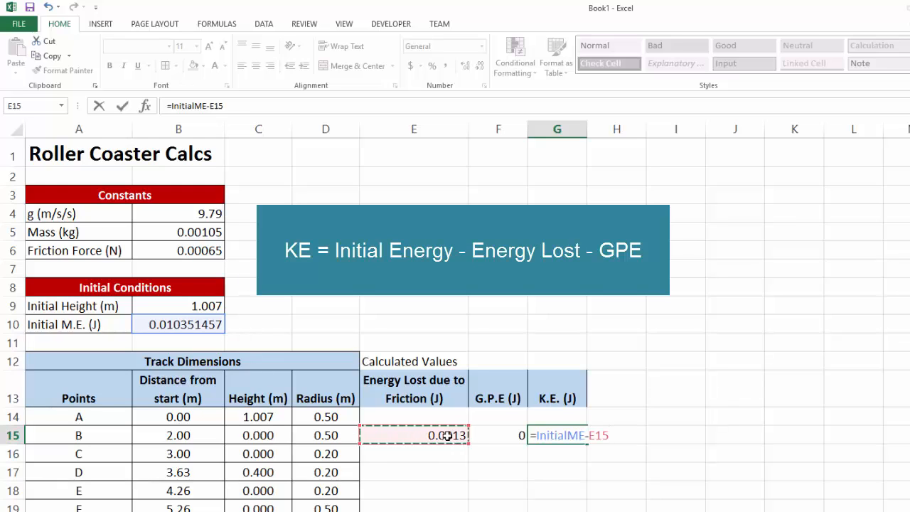
pyautogui.write('-')
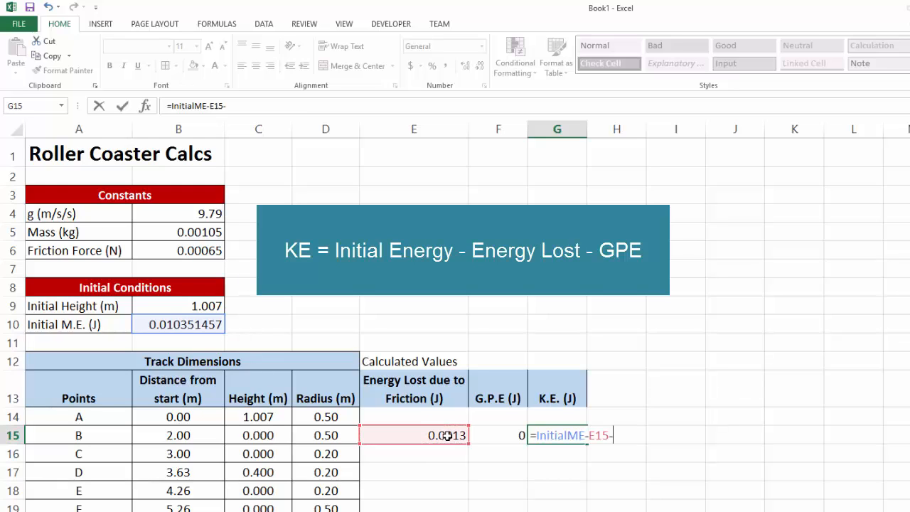
pyautogui.click(501, 438)
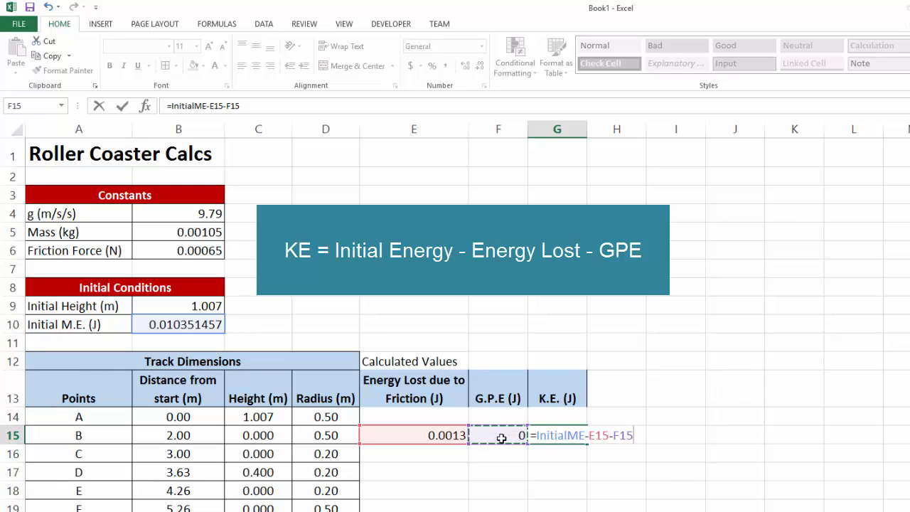
pyautogui.press('Return')
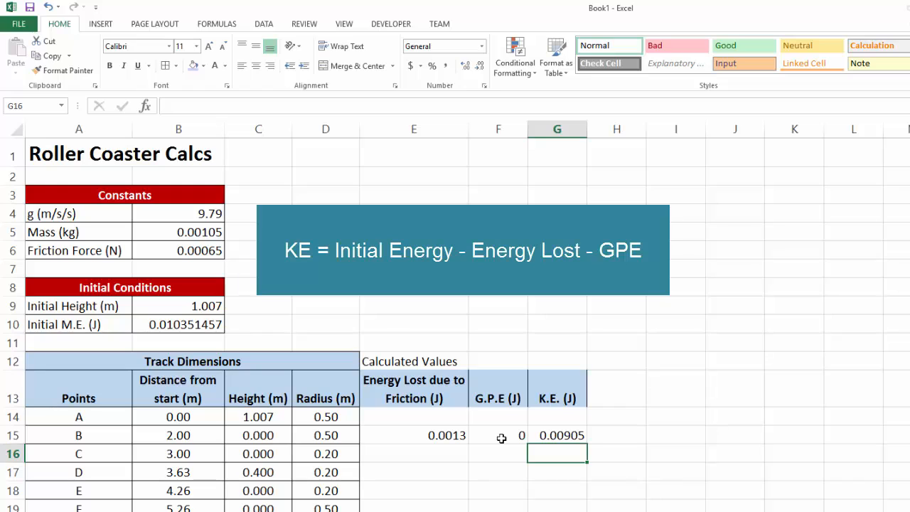
# - Enter the column header "Velocity (m/s)" in cell H13 and autofit column H to it
pyautogui.press('Up')
pyautogui.press('Up')
pyautogui.press('Up')
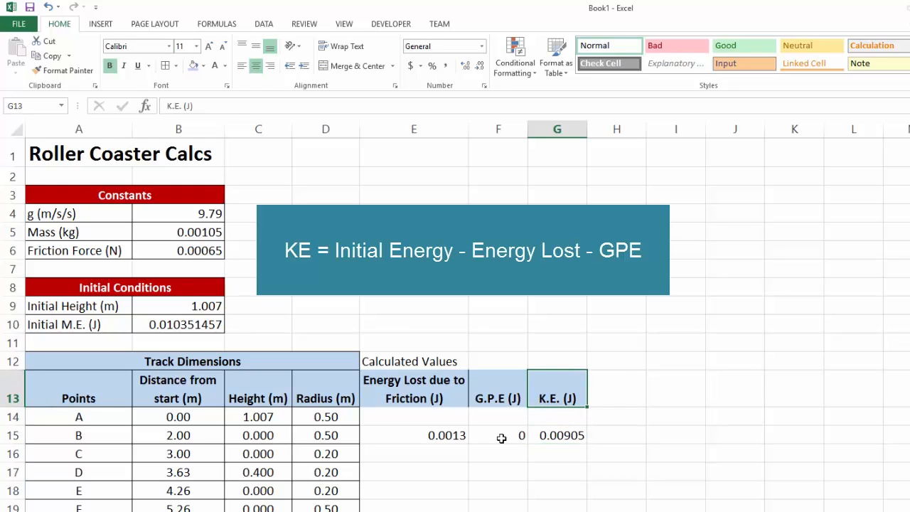
pyautogui.press('Right')
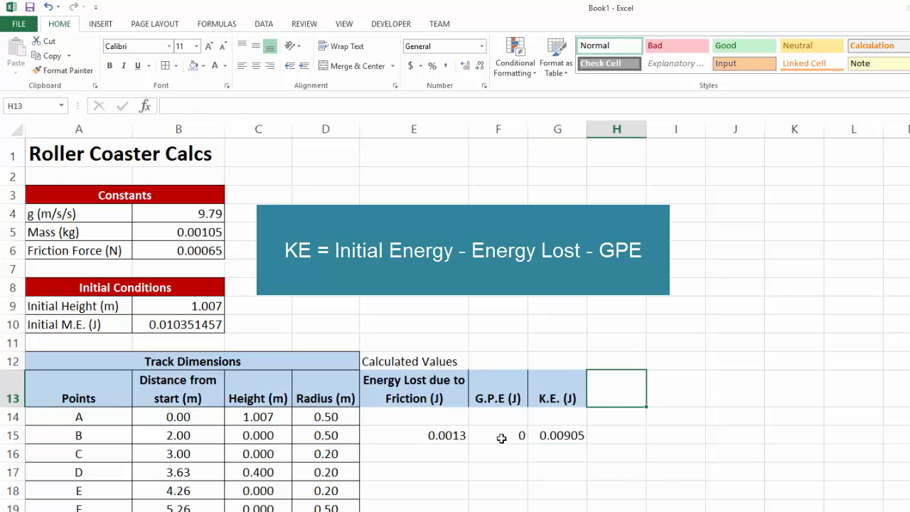
pyautogui.write('Velocity (')
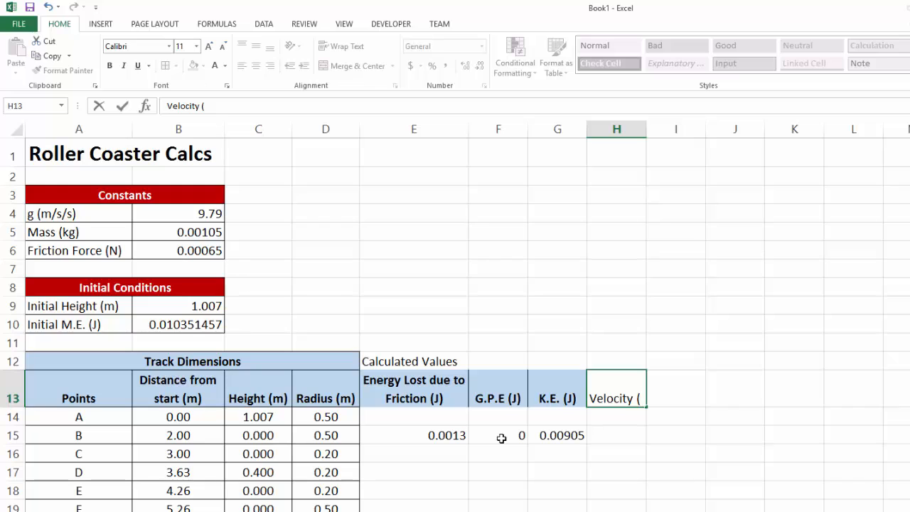
pyautogui.write('m/s)')
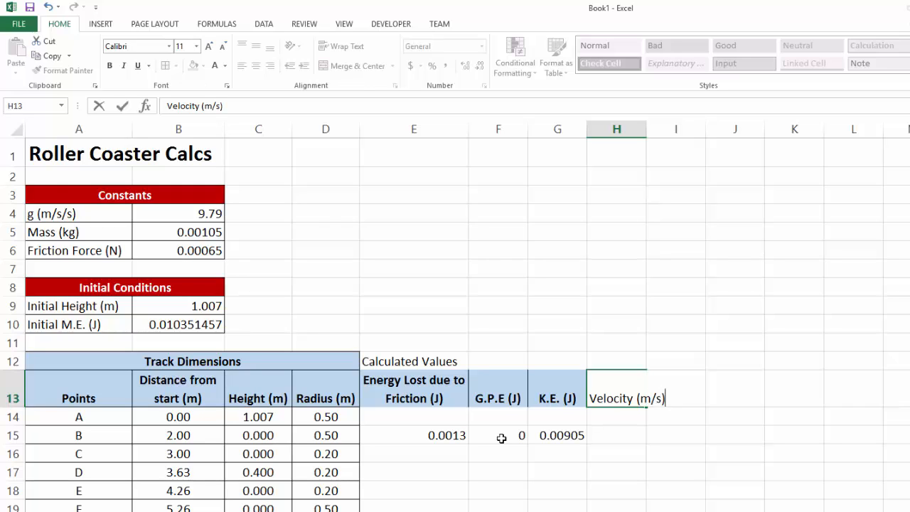
pyautogui.hotkey('ctrl', 'Return')
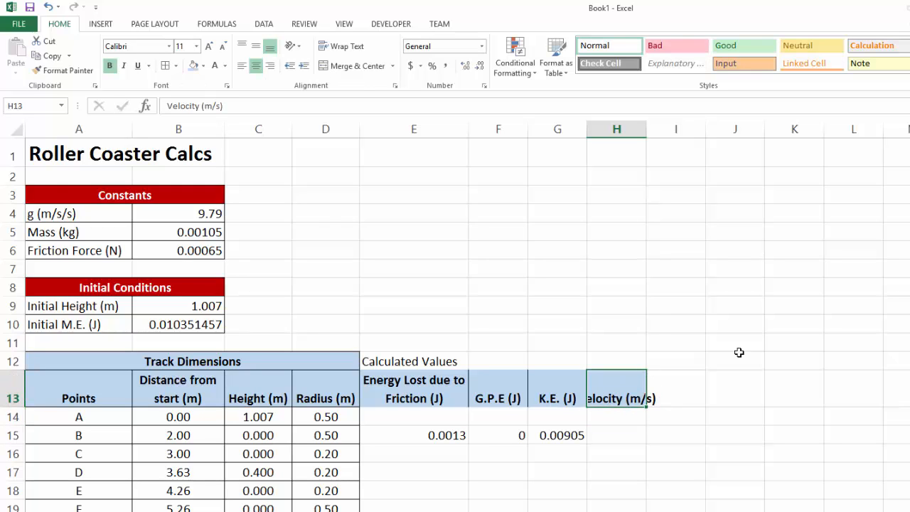
pyautogui.doubleClick(646, 129)
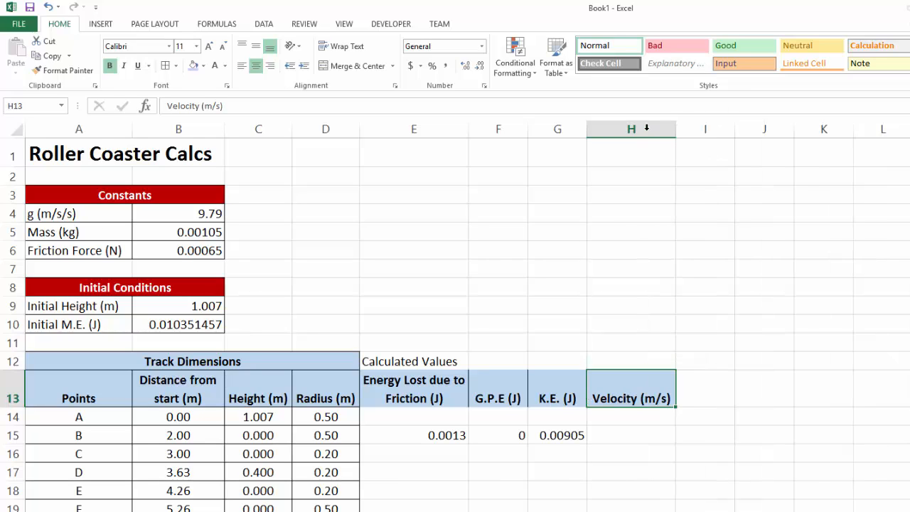
# - Calculate the velocity for point B in cell H15 with the formula =SQRT(2*G15/mass)
pyautogui.click(623, 438)
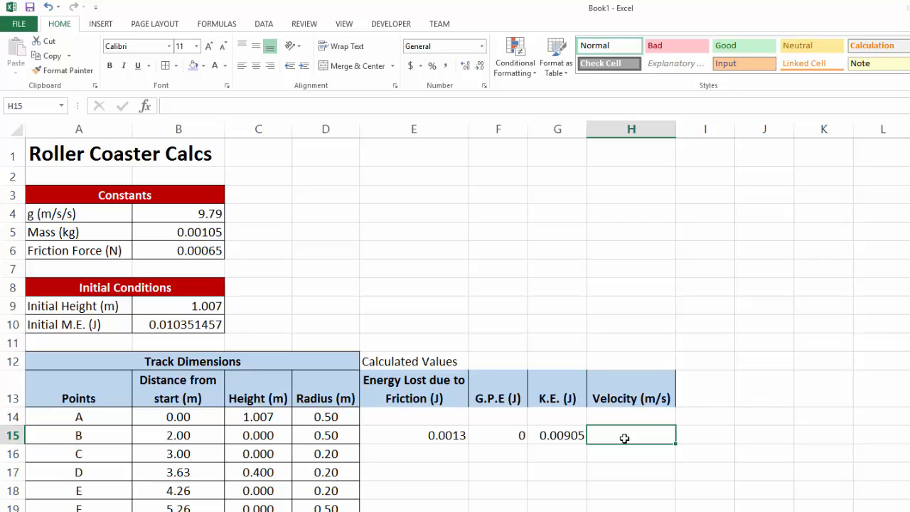
pyautogui.press('Left')
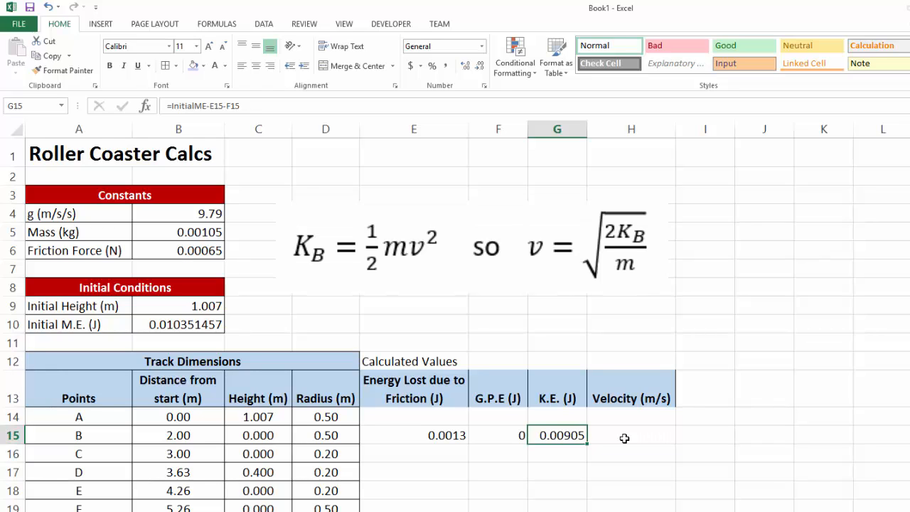
pyautogui.click(624, 438)
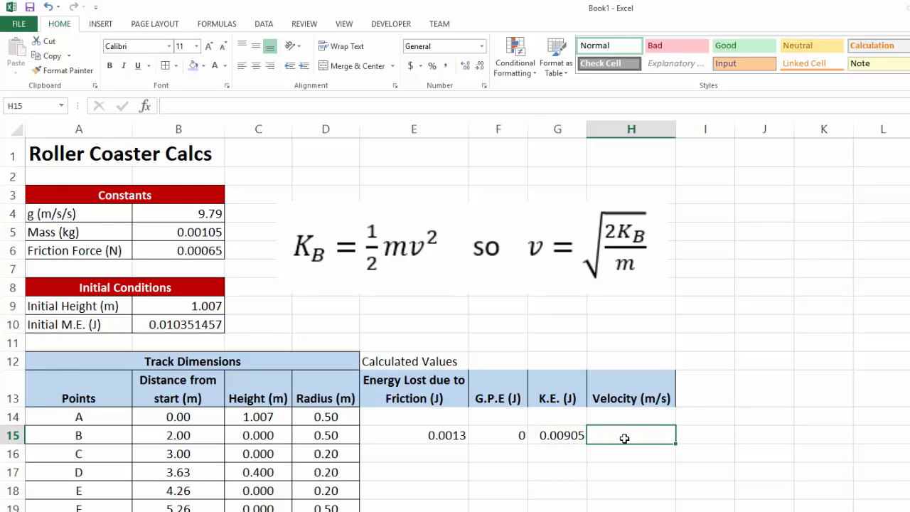
pyautogui.write('=')
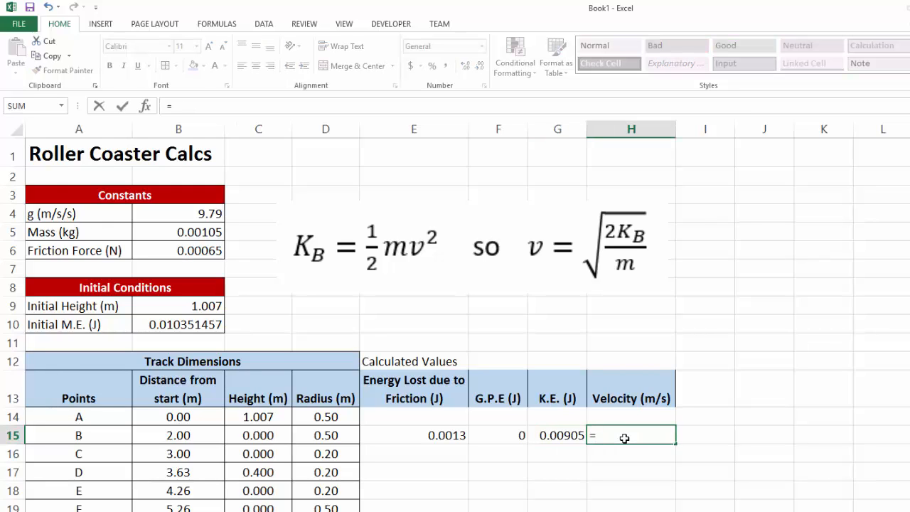
pyautogui.write('sq')
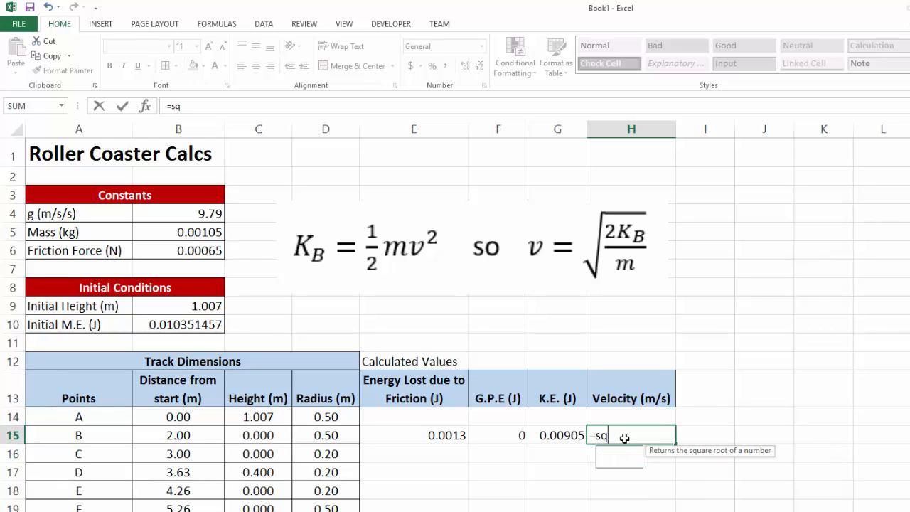
pyautogui.write('rt(')
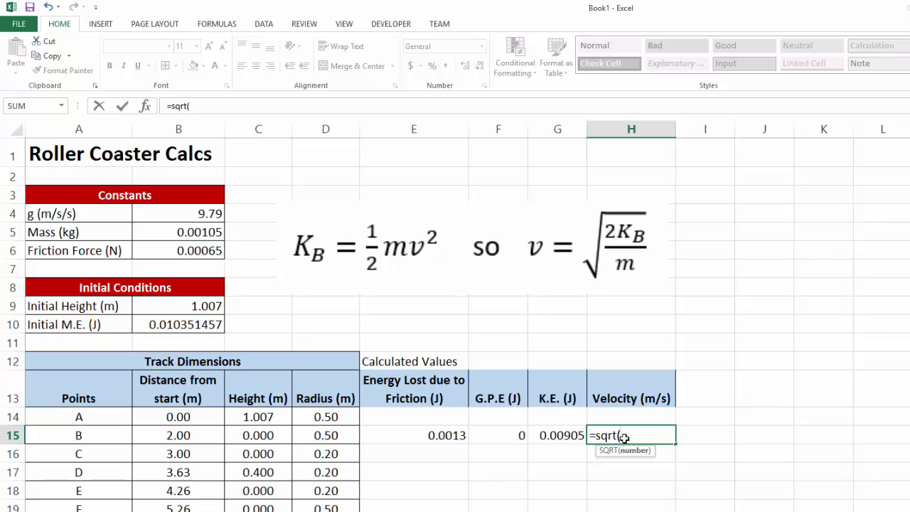
pyautogui.write('2*')
pyautogui.click(557, 437)
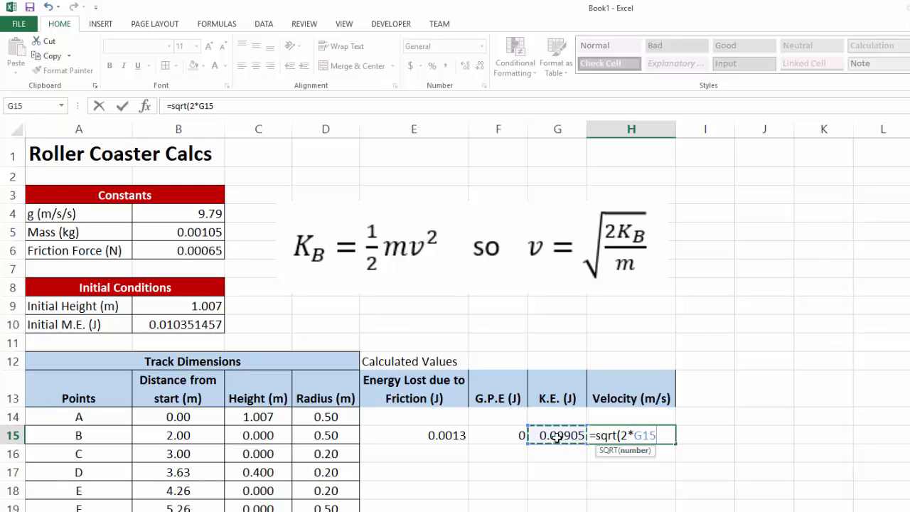
pyautogui.write('/')
pyautogui.click(208, 234)
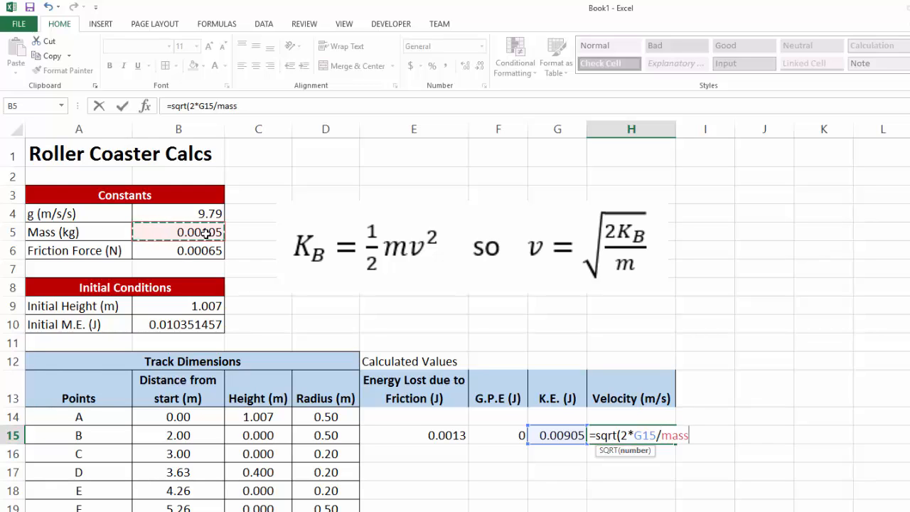
pyautogui.write(')')
pyautogui.press('Return')
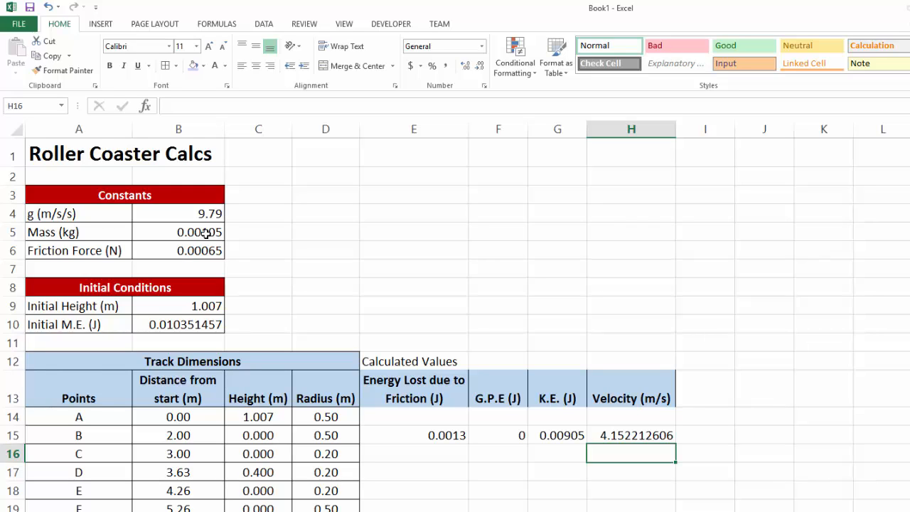
# - Enter the column header "ac" in cell I13, beside the velocity header
pyautogui.press('Up')
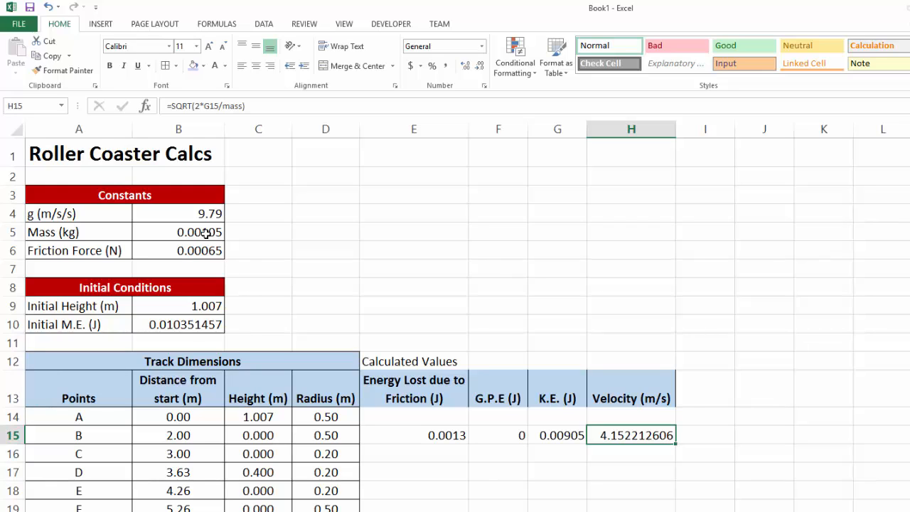
pyautogui.press('Up')
pyautogui.press('Up')
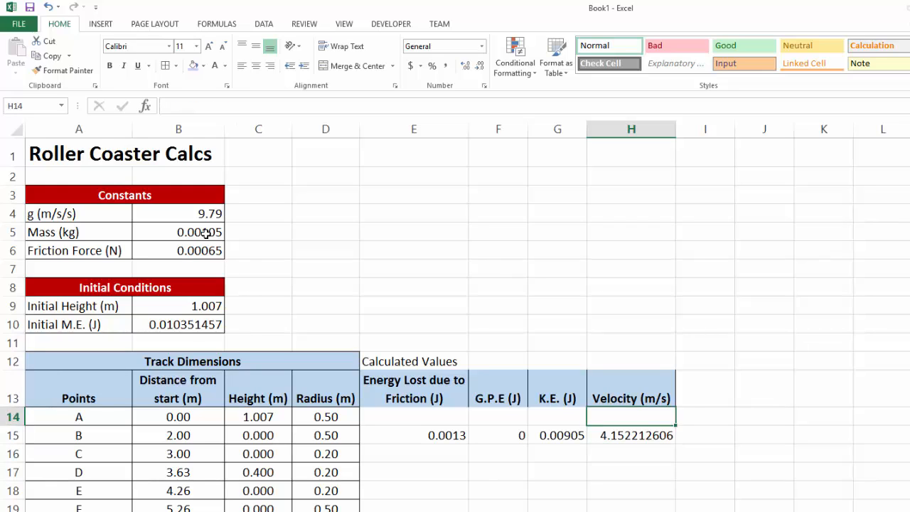
pyautogui.press('Right')
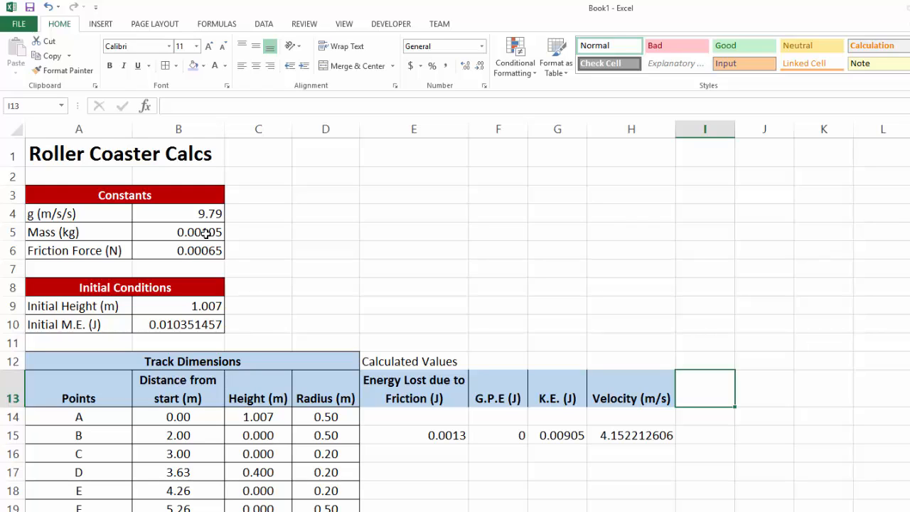
pyautogui.write('ac')
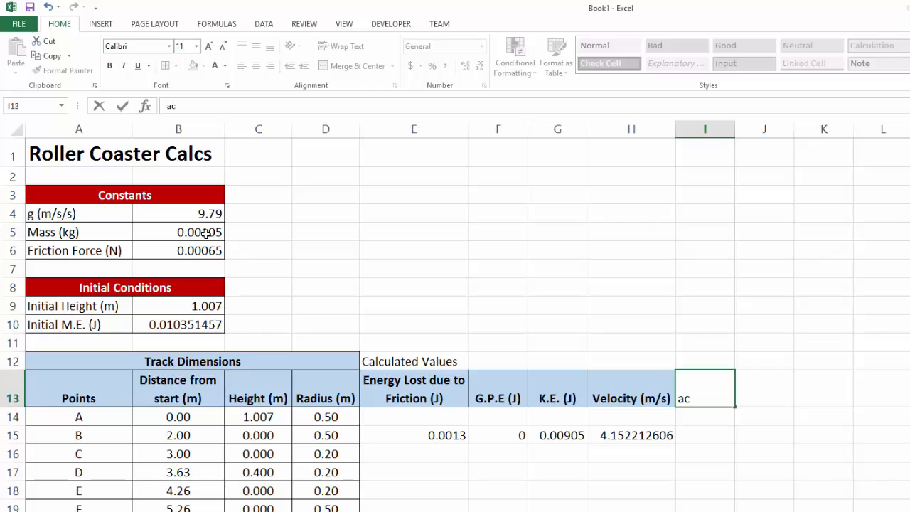
# - Try to format the letter c of the new header in cell I13 as subscript while entering it
pyautogui.doubleClick(170, 107)
pyautogui.click(170, 107)
pyautogui.hotkey('ctrl', 'shift', 'f')
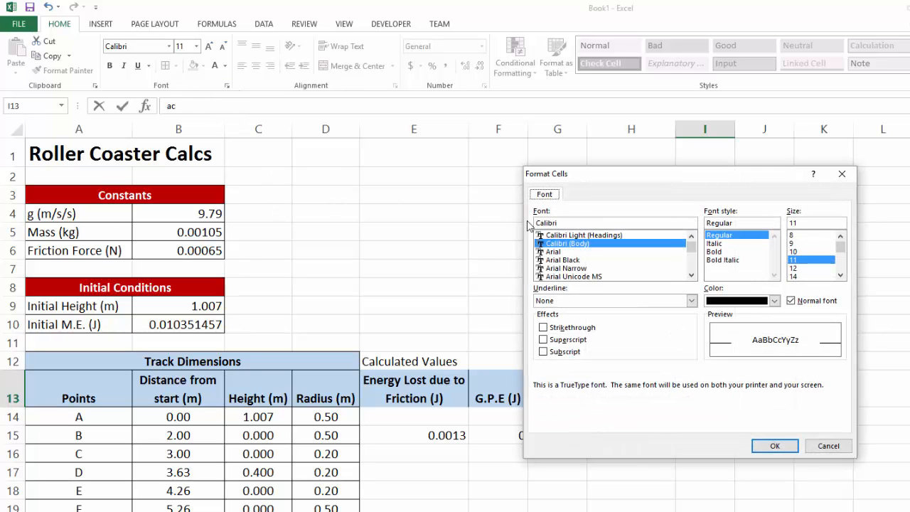
pyautogui.moveTo(393, 170); pyautogui.dragTo(289, 157)
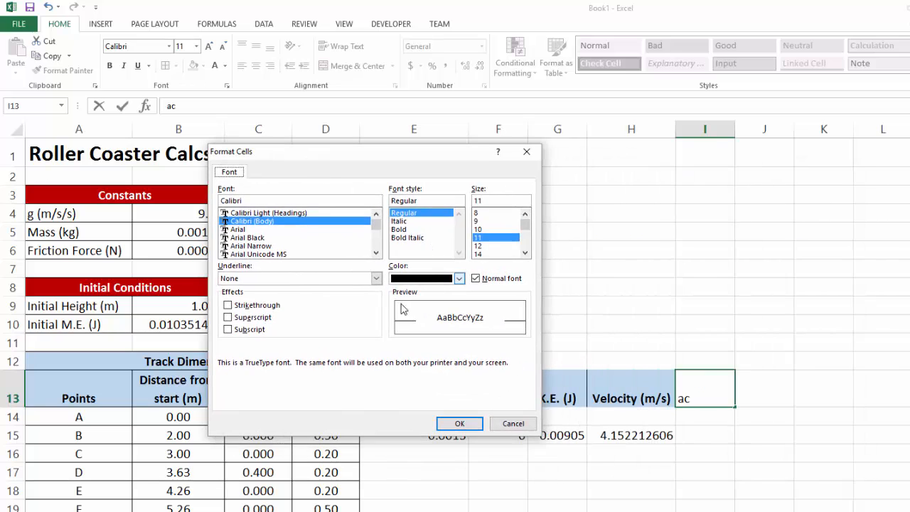
pyautogui.click(229, 329)
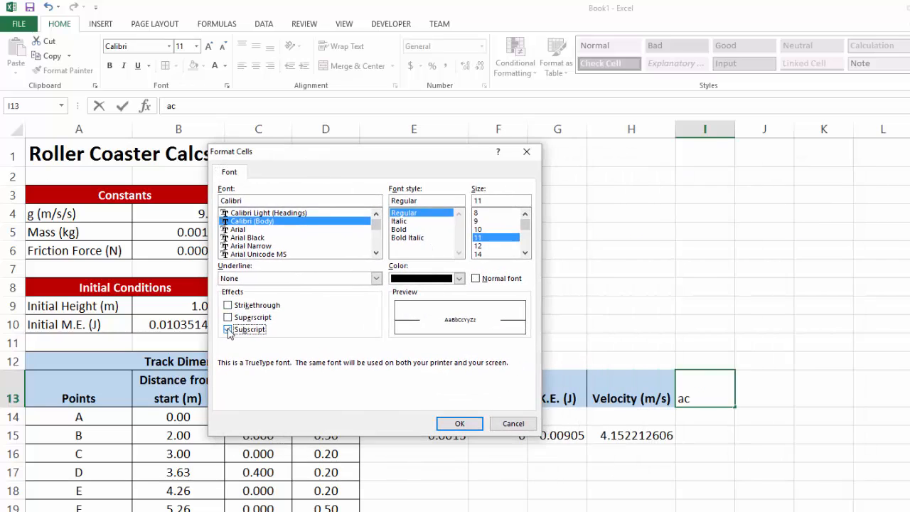
pyautogui.click(459, 422)
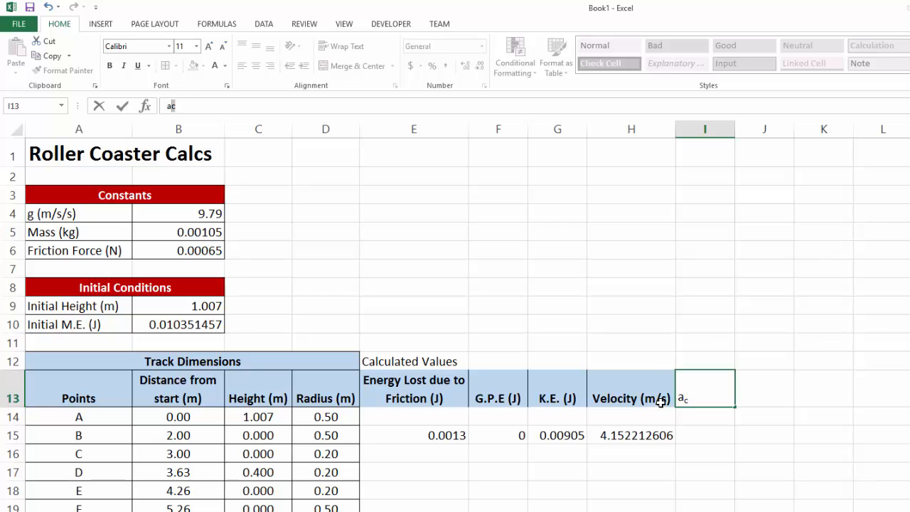
pyautogui.press('Return')
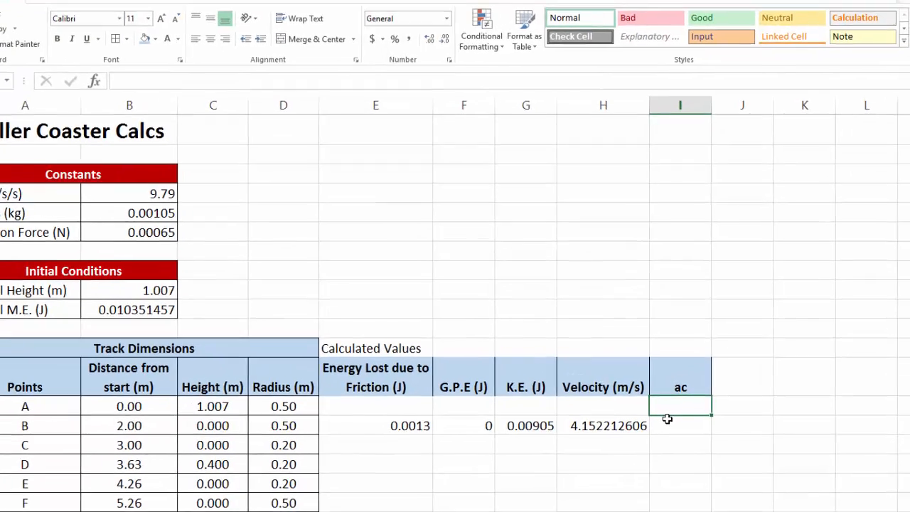
# - Apply subscript formatting to only the letter c of the "ac" header in cell I13
pyautogui.press('Up')
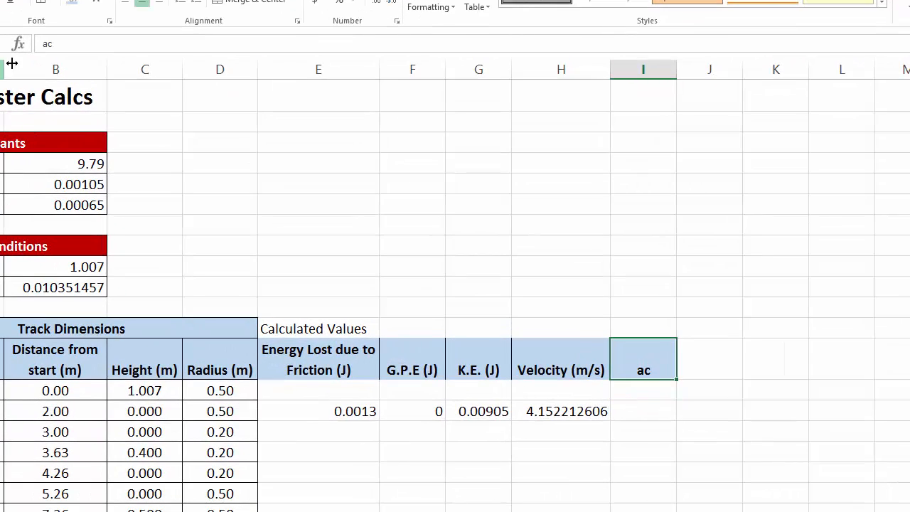
pyautogui.click(48, 45)
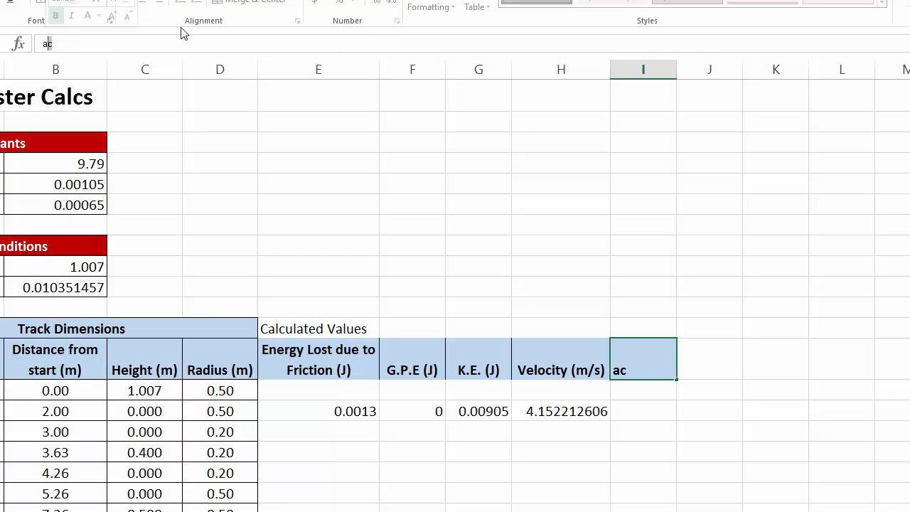
pyautogui.click(109, 24)
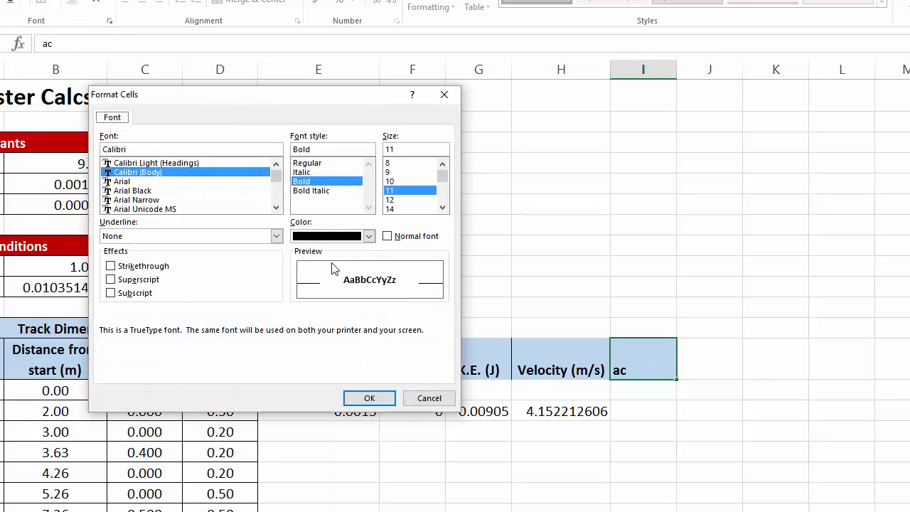
pyautogui.click(122, 293)
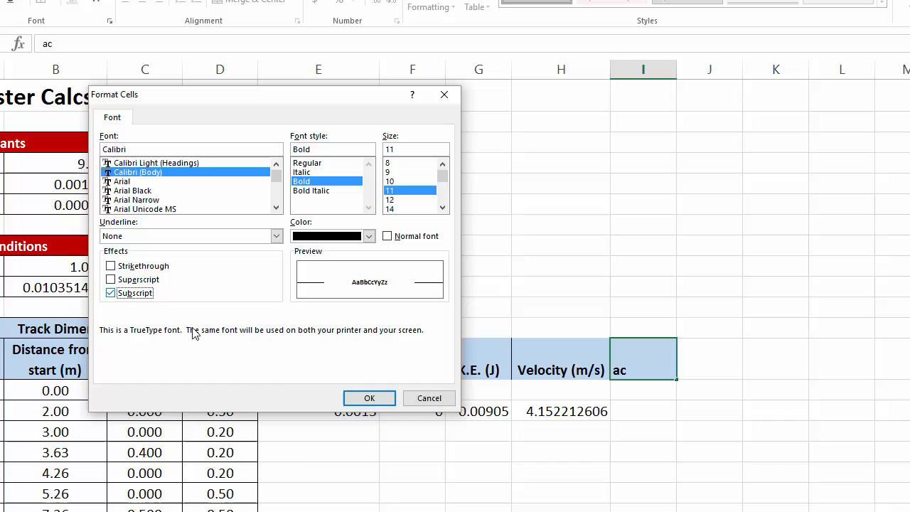
pyautogui.click(368, 397)
pyautogui.press('Return')
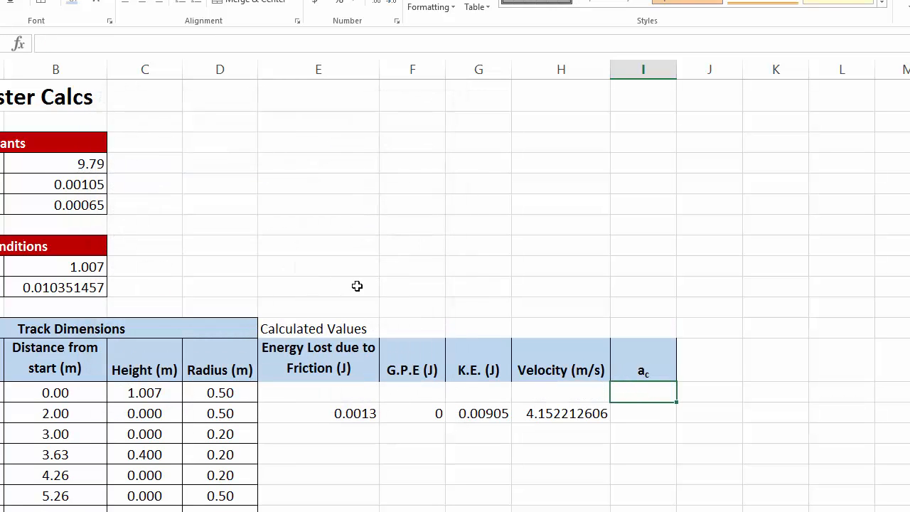
# - Append the unit " (m/s/s)" to the header text in cell I13
pyautogui.click(650, 364)
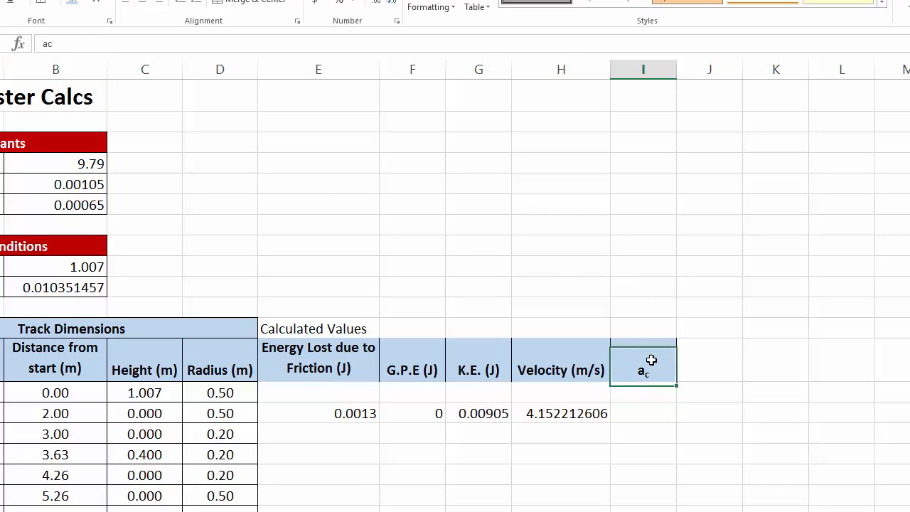
pyautogui.click(63, 38)
pyautogui.write('(')
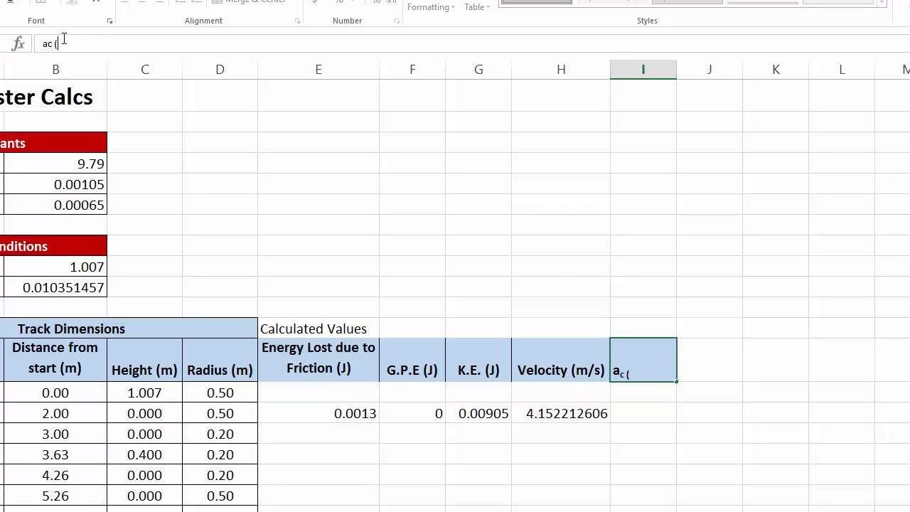
pyautogui.write('m/s/s)')
# - Remove the subscript formatting from the "(m/s/s)" part of the header in cell I13
pyautogui.hotkey('shift', 'Left')
pyautogui.hotkey('shift', 'Left')
pyautogui.click(91, 43)
pyautogui.moveTo(91, 43); pyautogui.dragTo(54, 44)
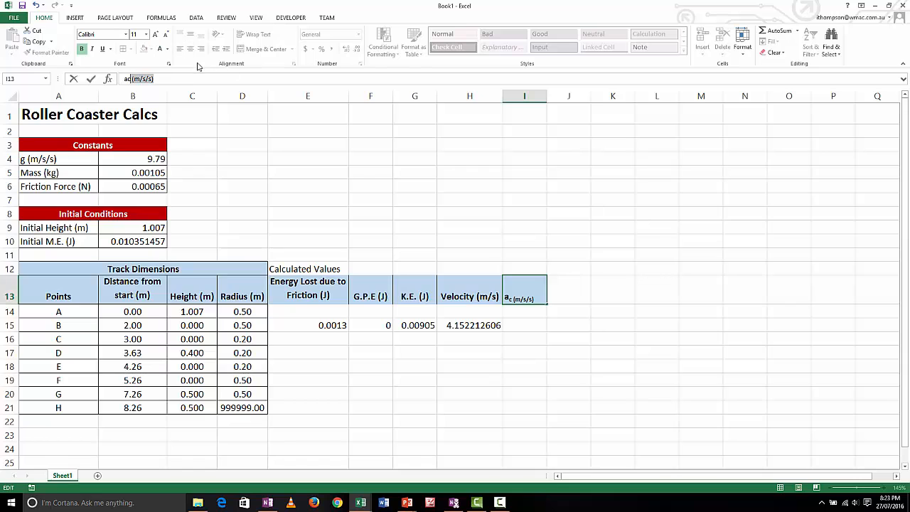
pyautogui.click(169, 63)
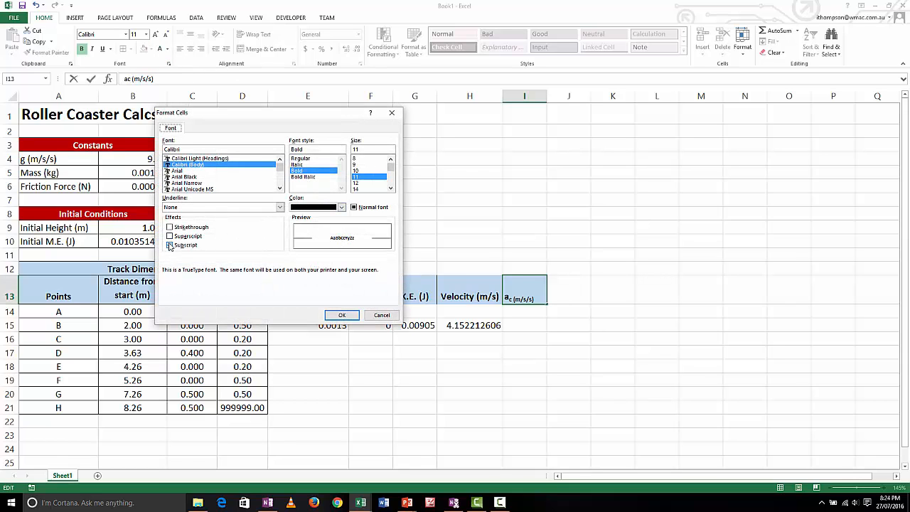
pyautogui.click(170, 245)
pyautogui.click(336, 314)
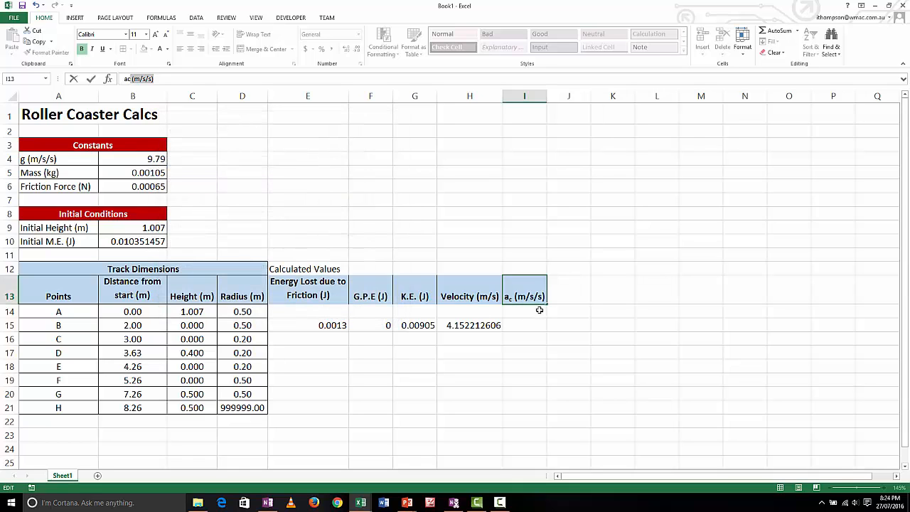
pyautogui.press('Return')
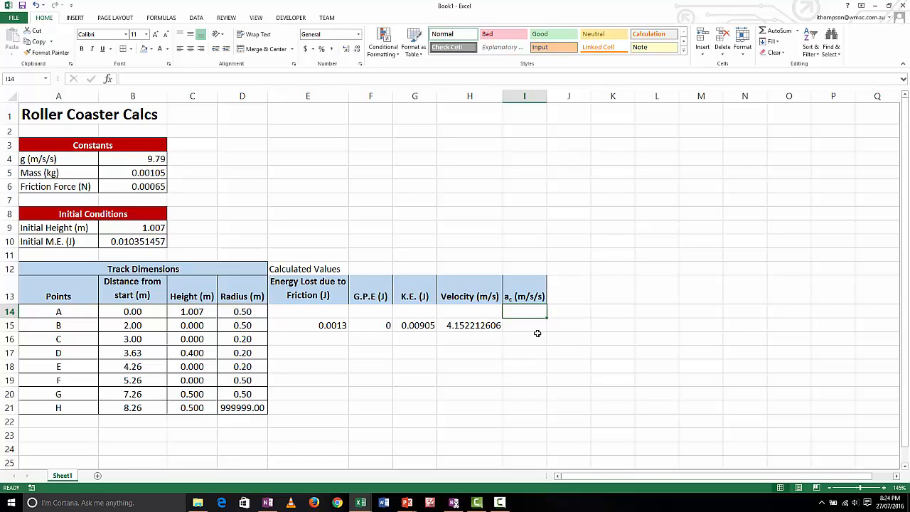
# - Calculate the centripetal acceleration for point B in cell I15 with the formula =H15^2/D15
pyautogui.press('Down')
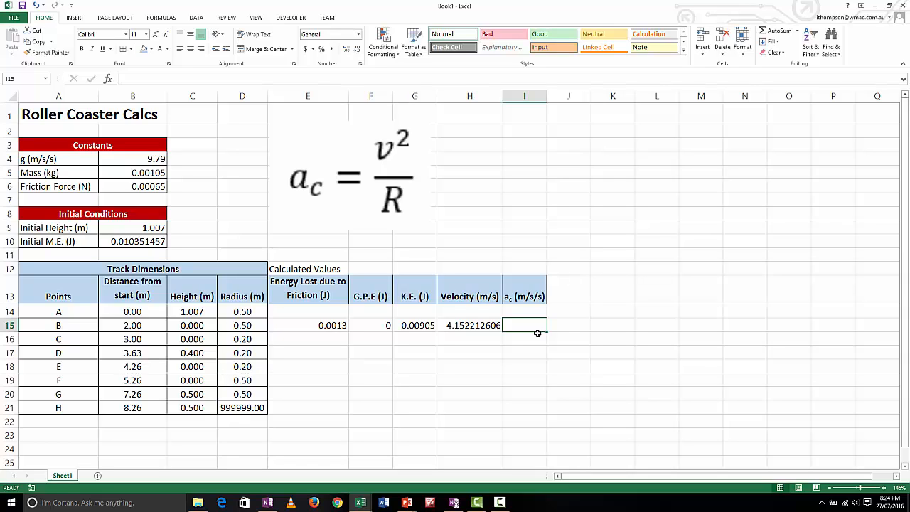
pyautogui.write('=')
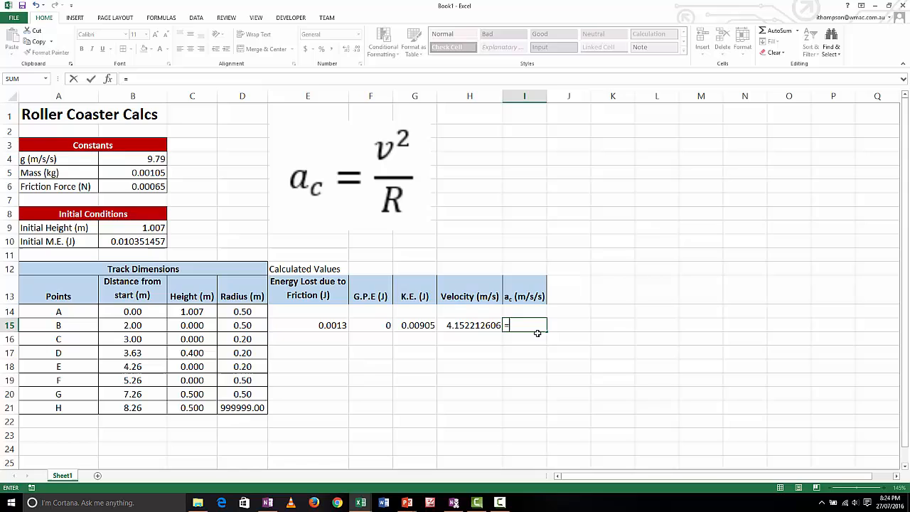
pyautogui.click(478, 325)
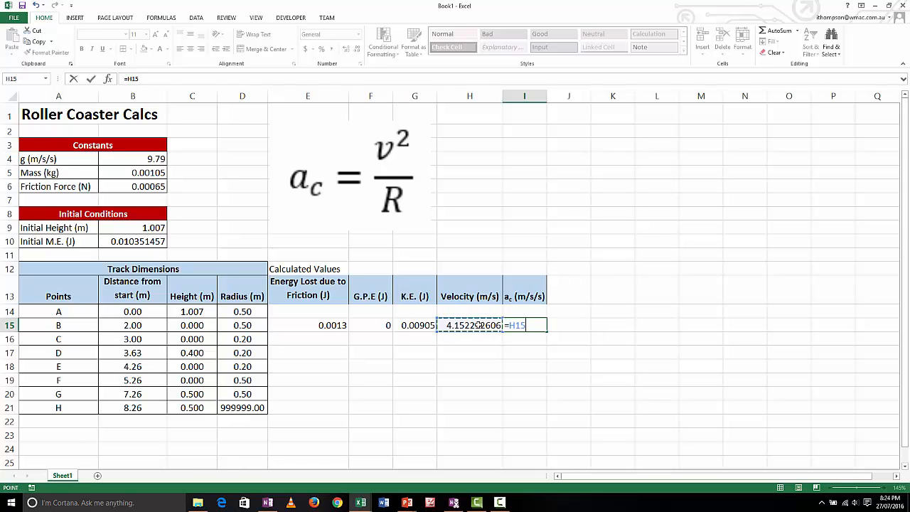
pyautogui.write('^2/')
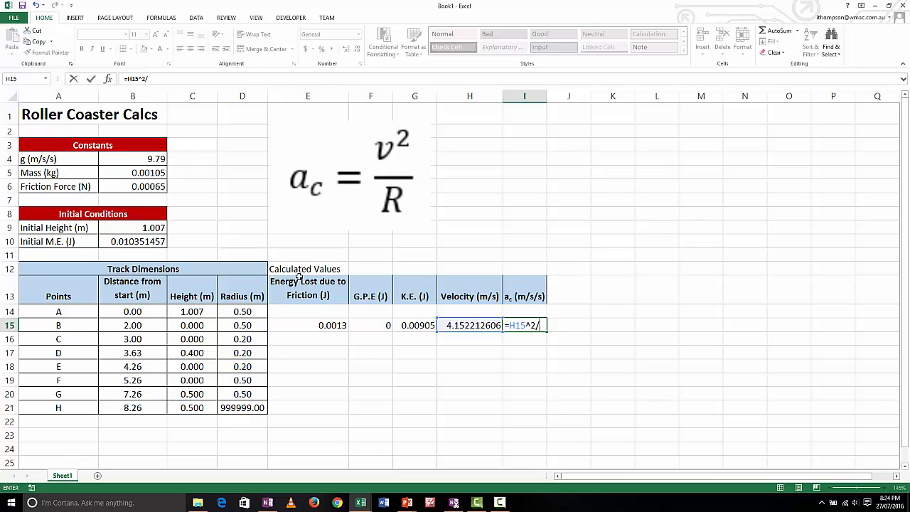
pyautogui.click(244, 325)
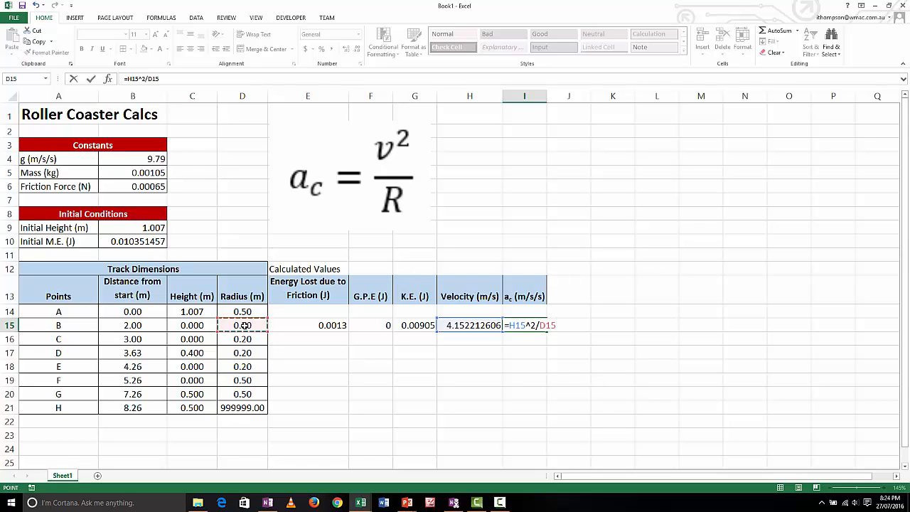
pyautogui.press('Return')
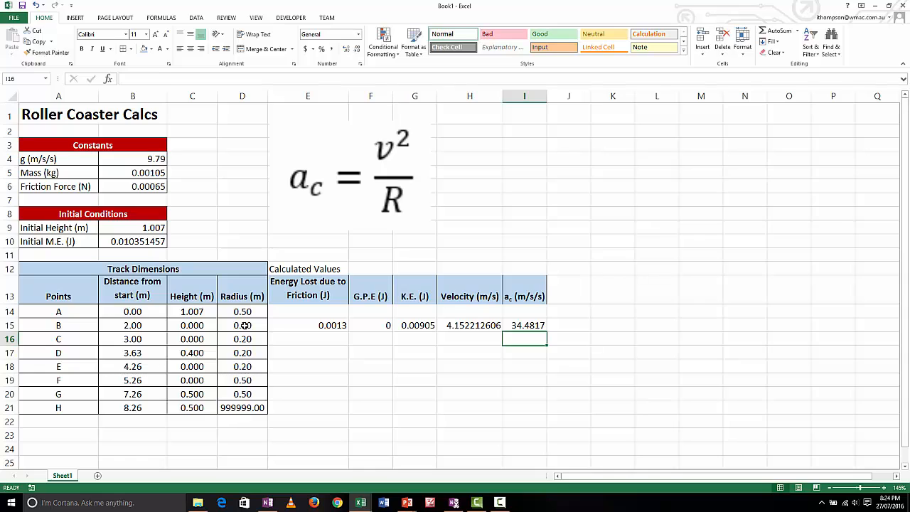
# - Check the centripetal acceleration formula for point B in I15 against the velocity in H15 and the radius in D15
pyautogui.press('Up')
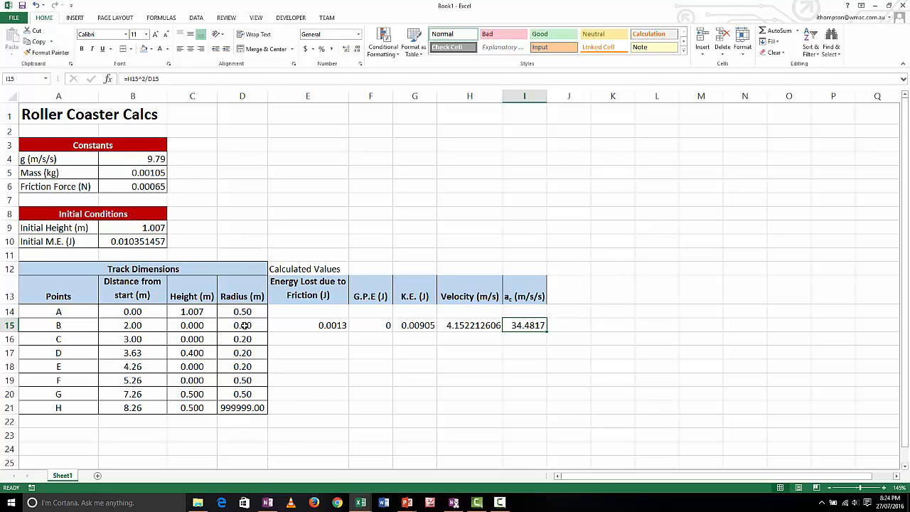
pyautogui.click(467, 324)
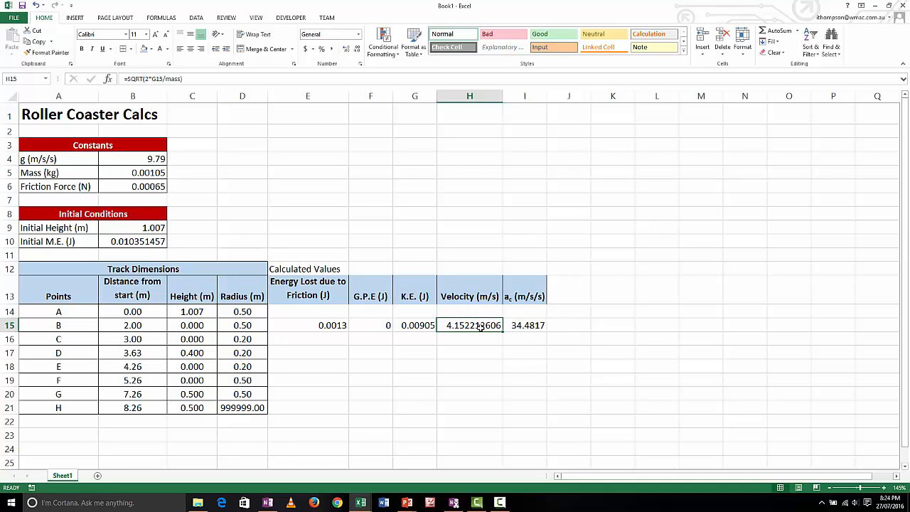
pyautogui.click(247, 324)
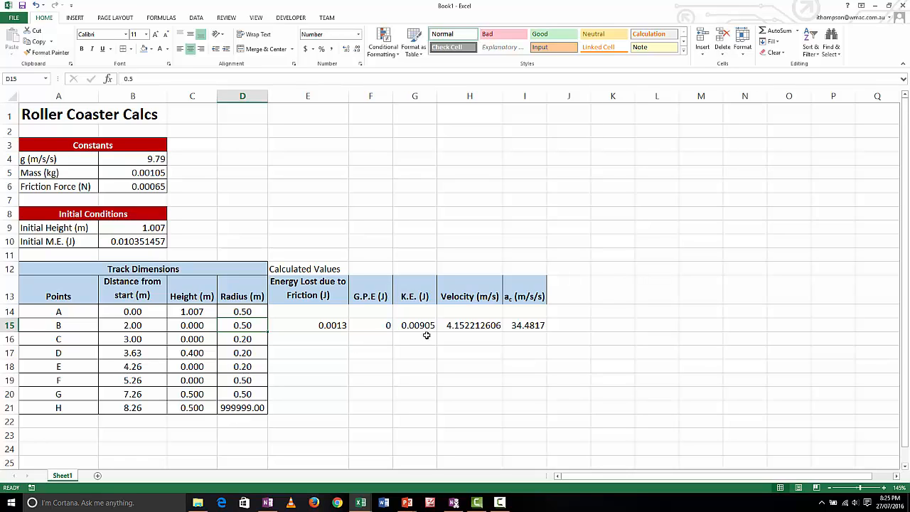
pyautogui.click(538, 325)
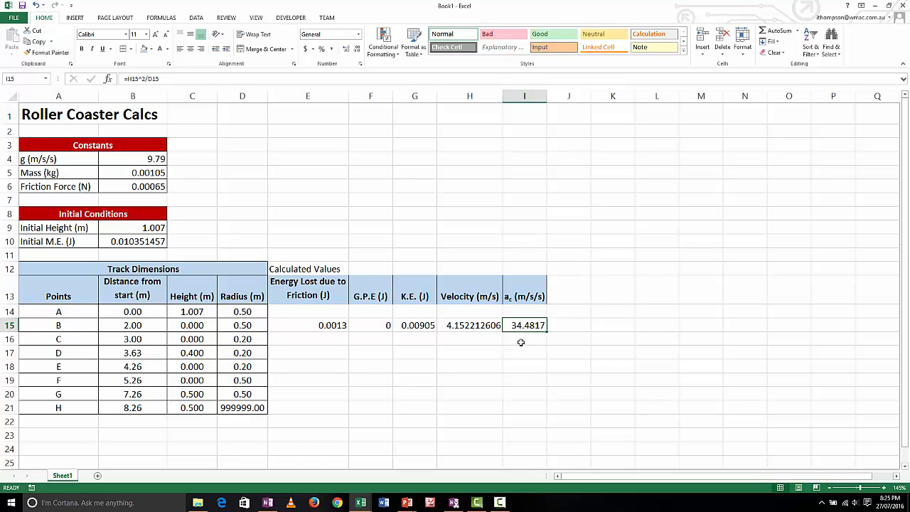
# - Add the column header "G-Force" in cell J13
pyautogui.click(567, 297)
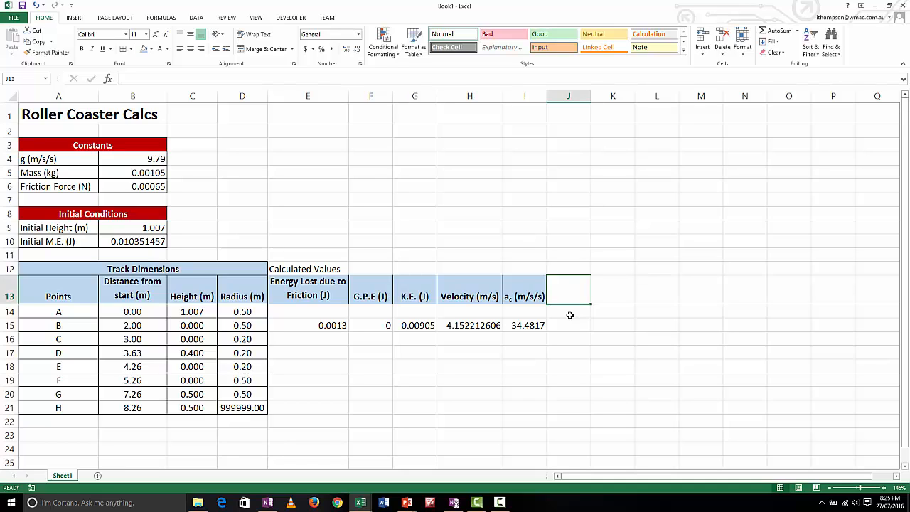
pyautogui.write('G-')
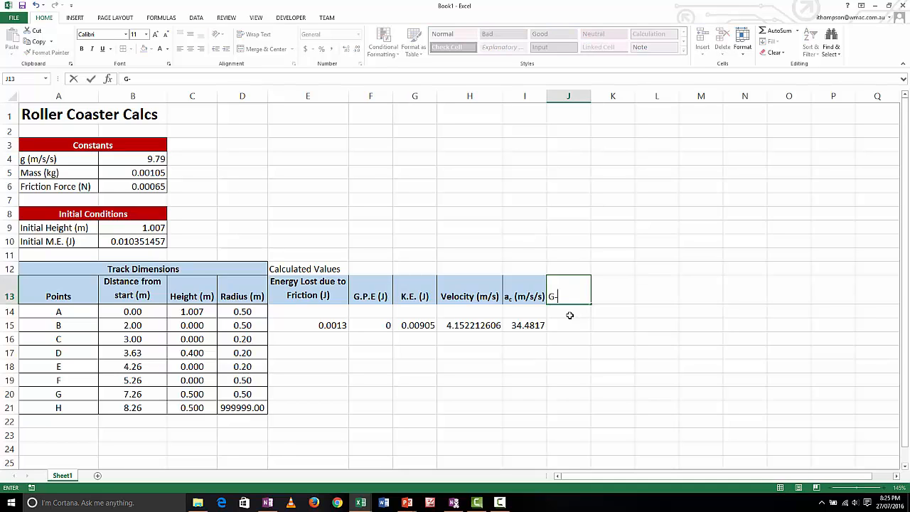
pyautogui.write('Frictio')
pyautogui.press('BackSpace')
pyautogui.press('BackSpace')
pyautogui.press('BackSpace')
pyautogui.press('BackSpace')
pyautogui.press('BackSpace')
pyautogui.press('BackSpace')
pyautogui.write('orce')
pyautogui.press('Return')
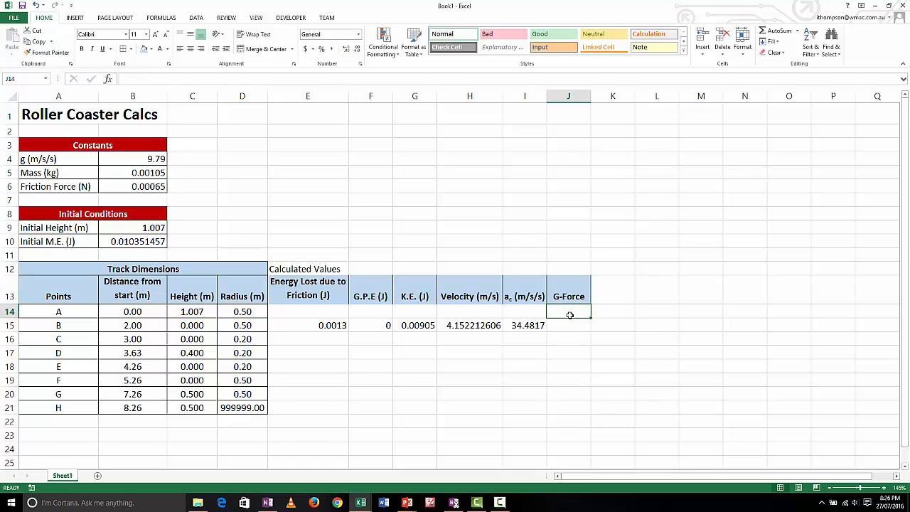
pyautogui.press('Down')
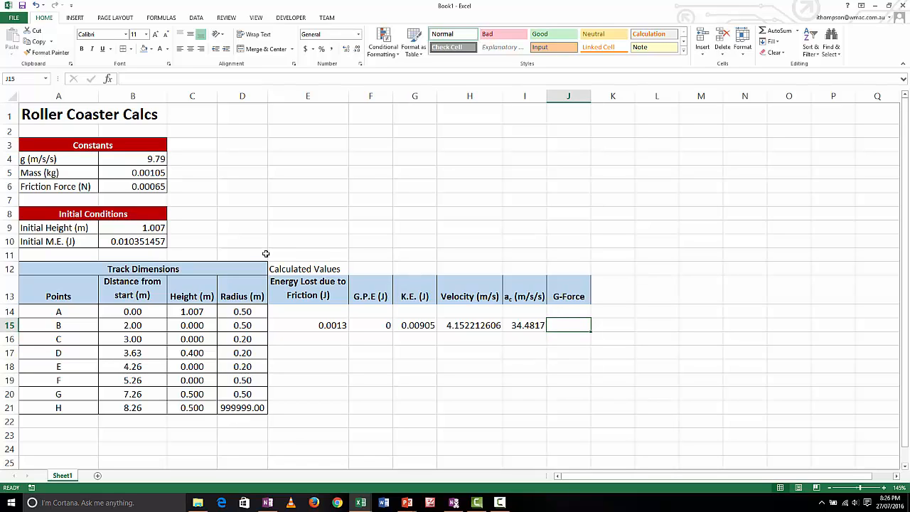
# - Merge and centre the "Calculated Values" heading across E12:J12, with light blue fill and bold text
pyautogui.moveTo(306, 269); pyautogui.dragTo(557, 269)
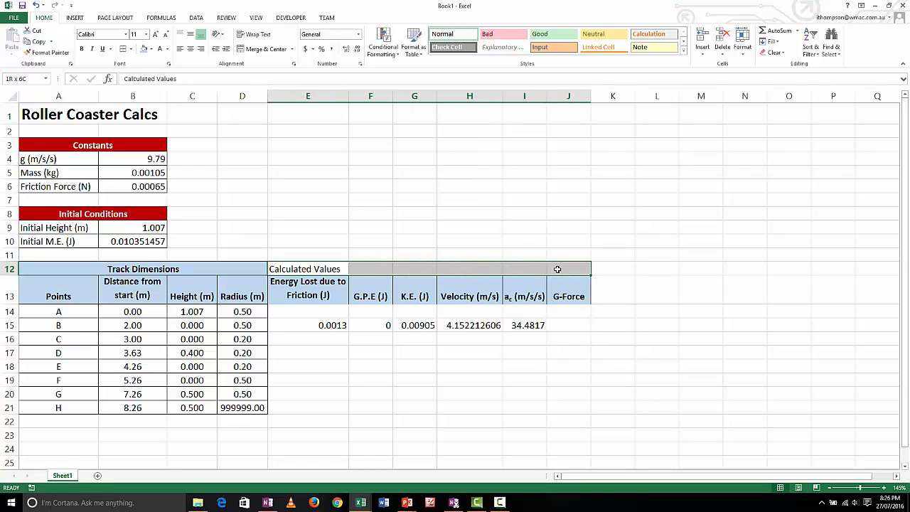
pyautogui.click(262, 50)
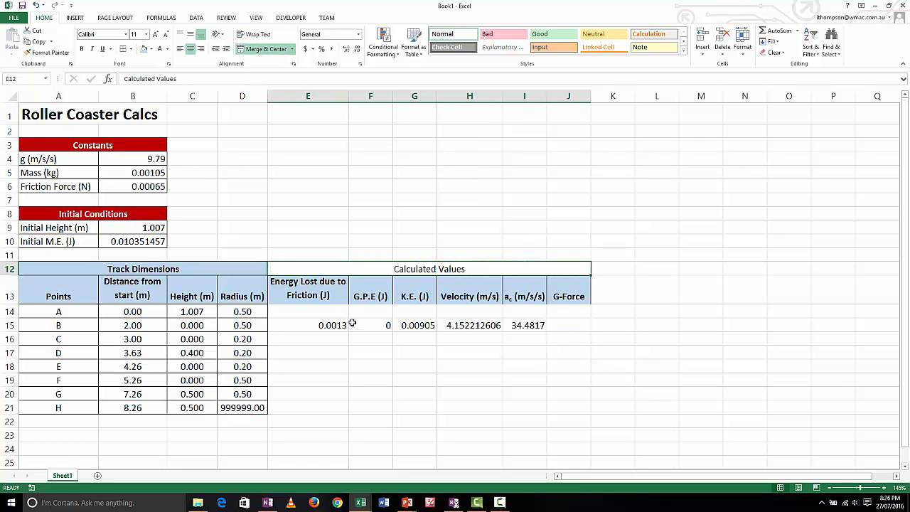
pyautogui.click(143, 49)
pyautogui.hotkey('ctrl', 'b')
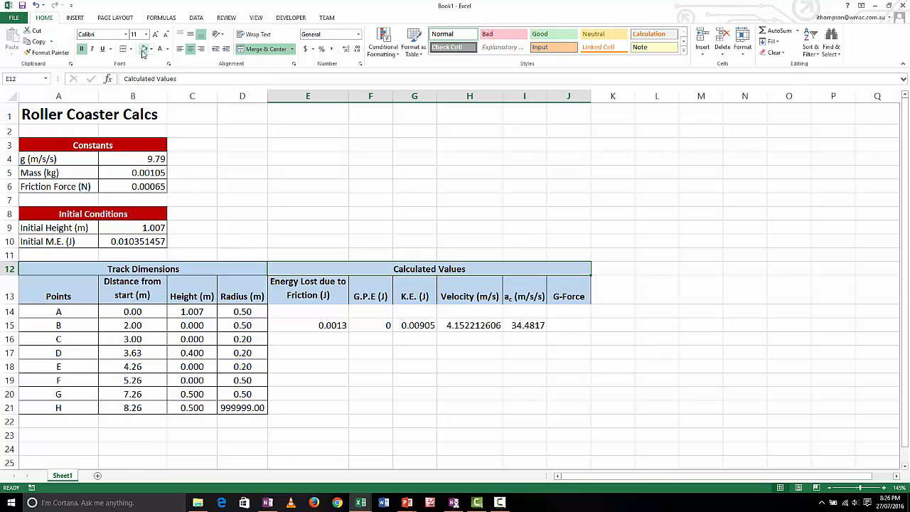
# - Apply all borders to the calculated values table in E12:J21
pyautogui.moveTo(326, 265); pyautogui.dragTo(355, 411)
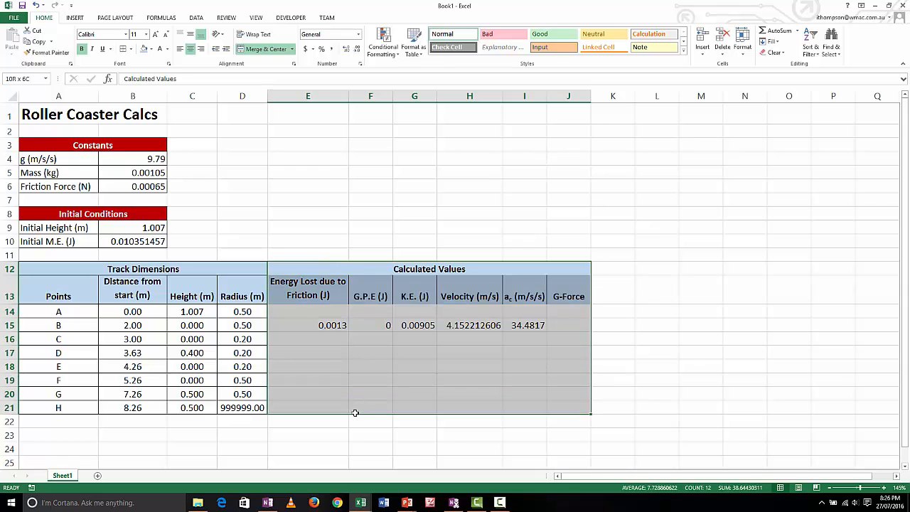
pyautogui.click(123, 49)
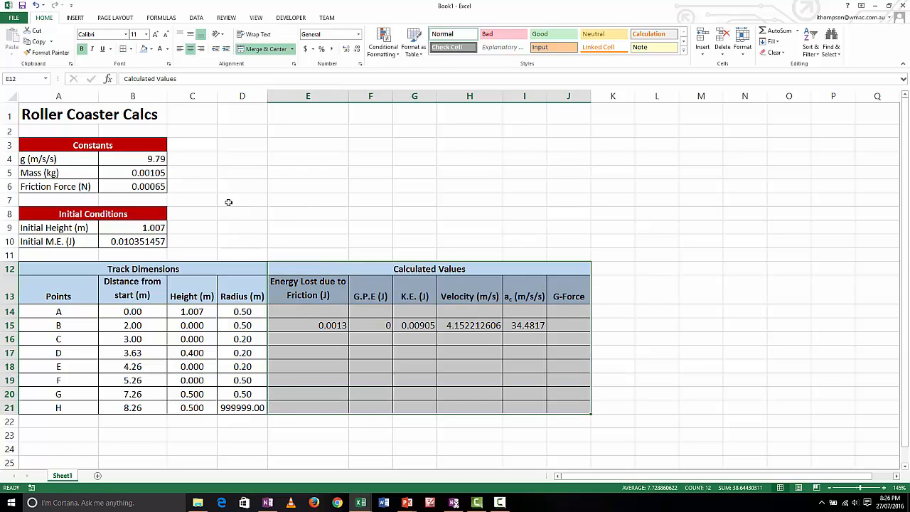
pyautogui.click(313, 313)
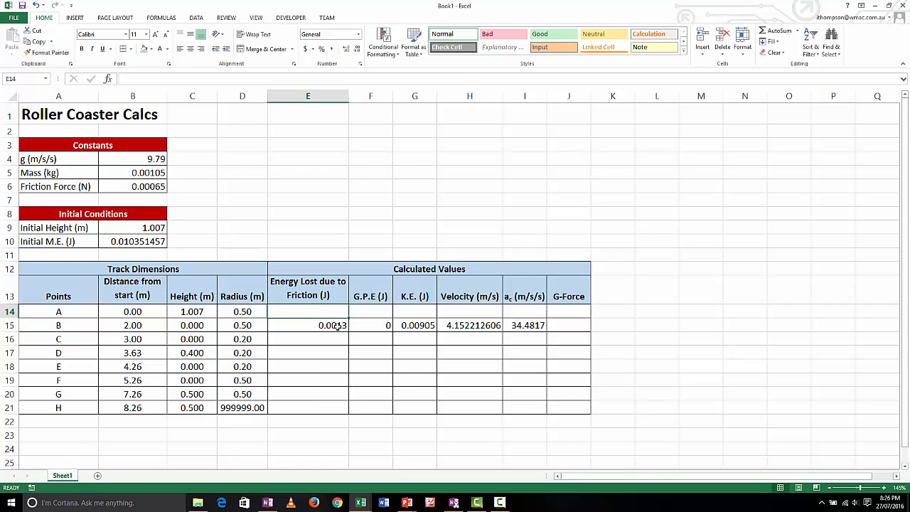
# - Copy the point B formulas in E15:I15 down through row 21 for points C to H
pyautogui.click(340, 327)
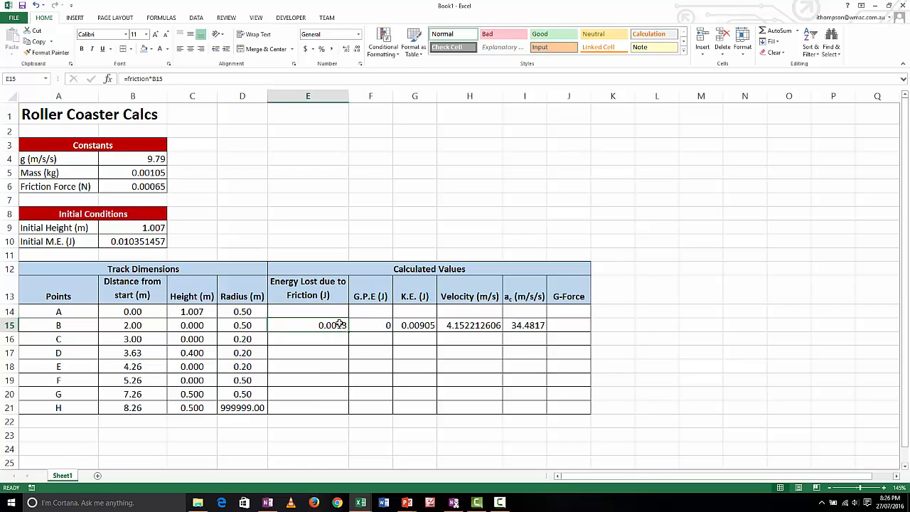
pyautogui.moveTo(333, 325); pyautogui.dragTo(521, 327)
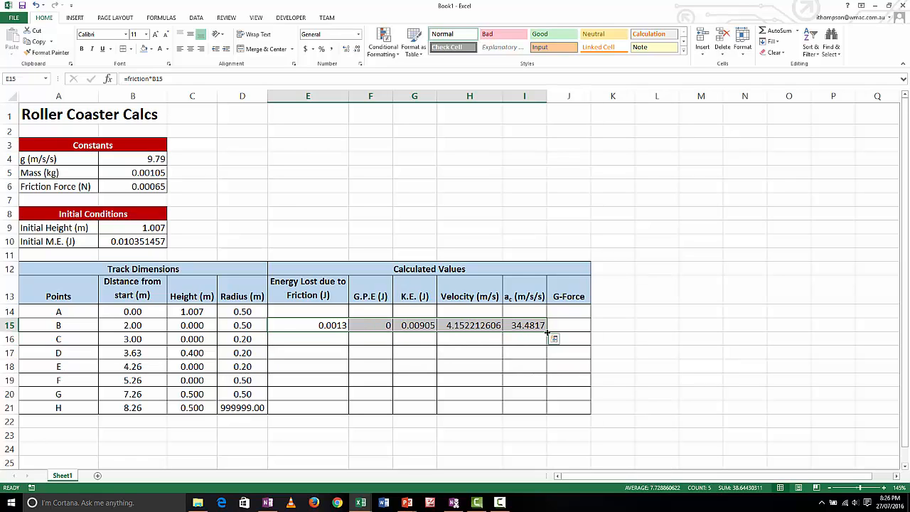
pyautogui.moveTo(547, 332); pyautogui.dragTo(550, 412)
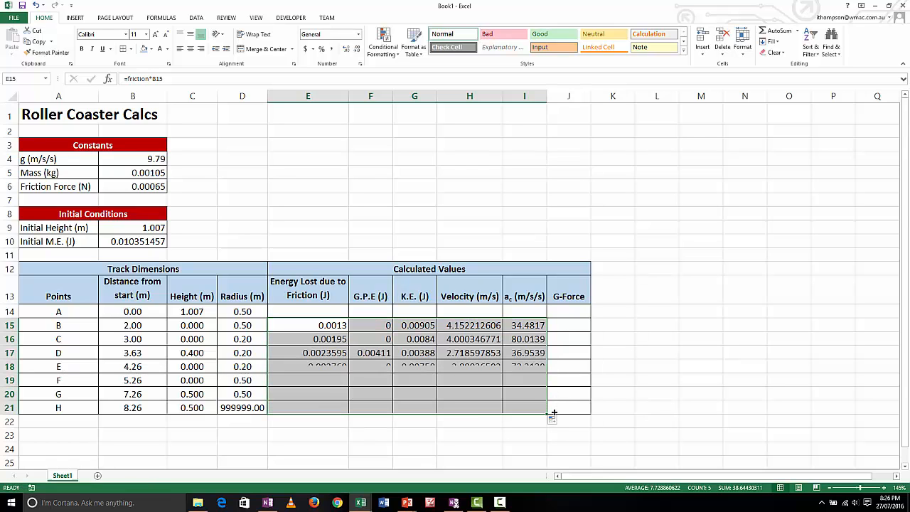
pyautogui.click(399, 436)
# - Examine the friction energy loss formulas in column E for points B, E and F to compare the cells they reference
pyautogui.click(338, 327)
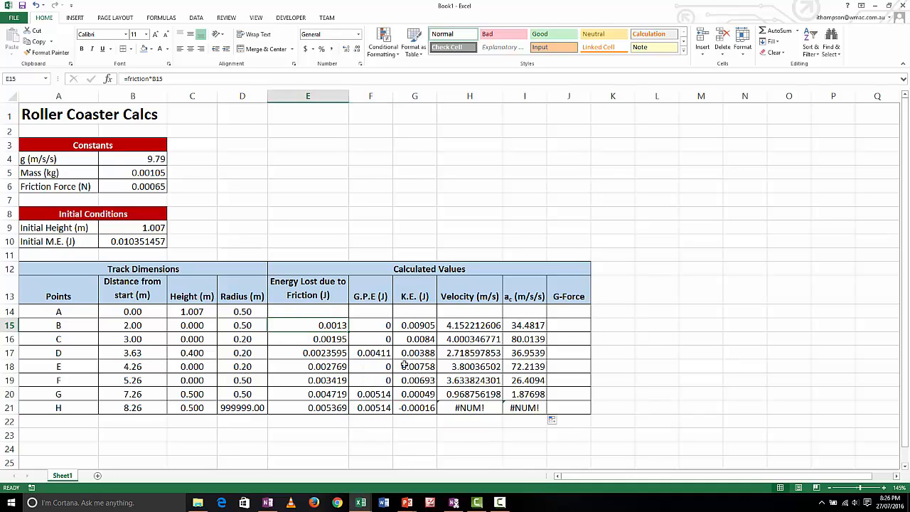
pyautogui.press('Down')
pyautogui.press('Down')
pyautogui.press('Down')
pyautogui.press('Down')
pyautogui.press('Up')
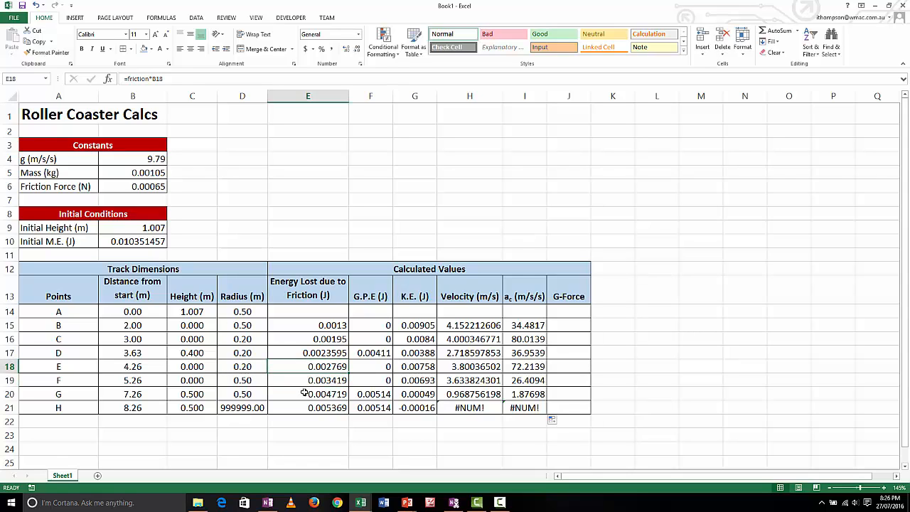
pyautogui.press('F2')
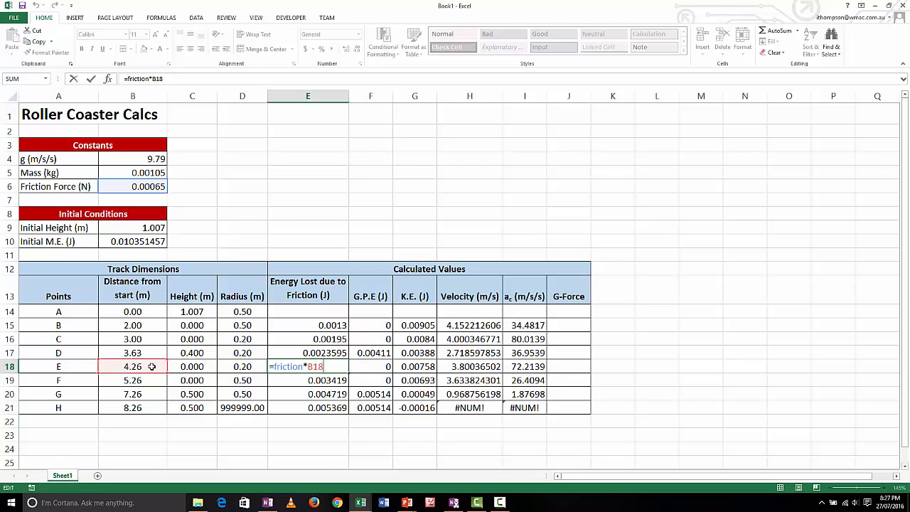
pyautogui.click(322, 324)
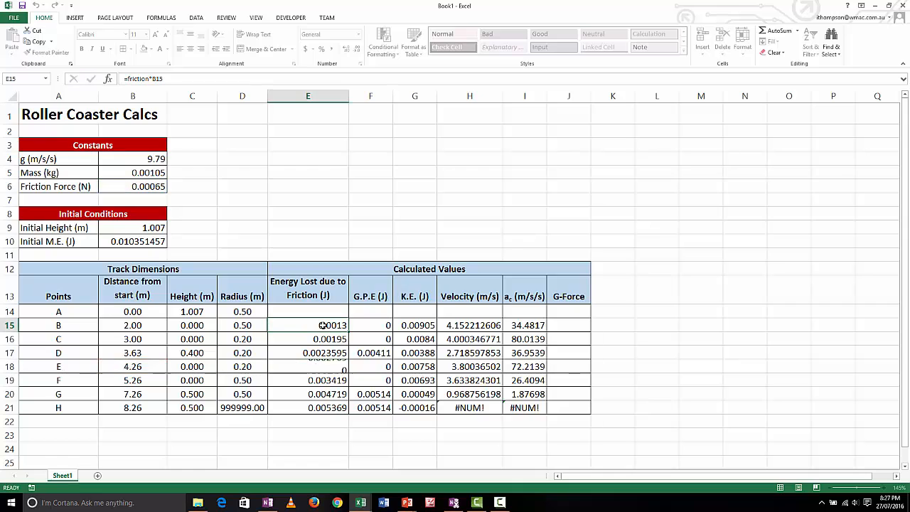
pyautogui.doubleClick(322, 325)
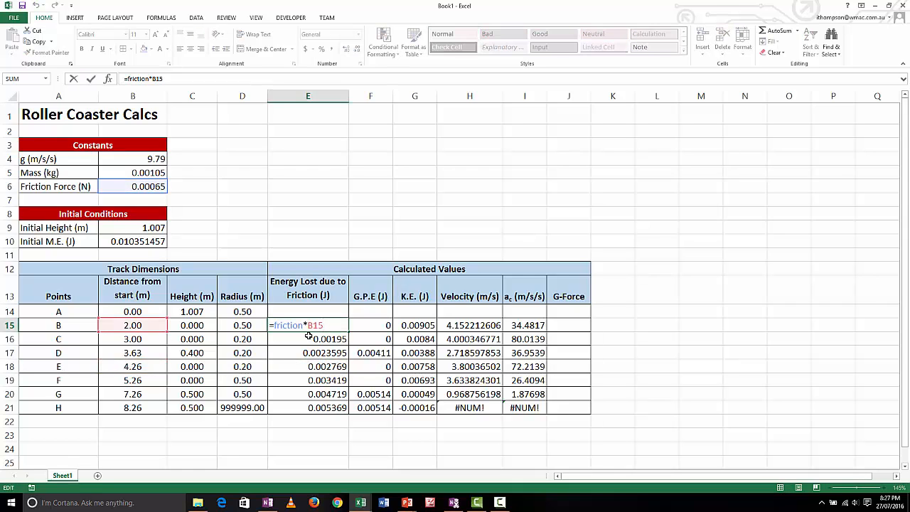
pyautogui.click(332, 382)
pyautogui.doubleClick(332, 382)
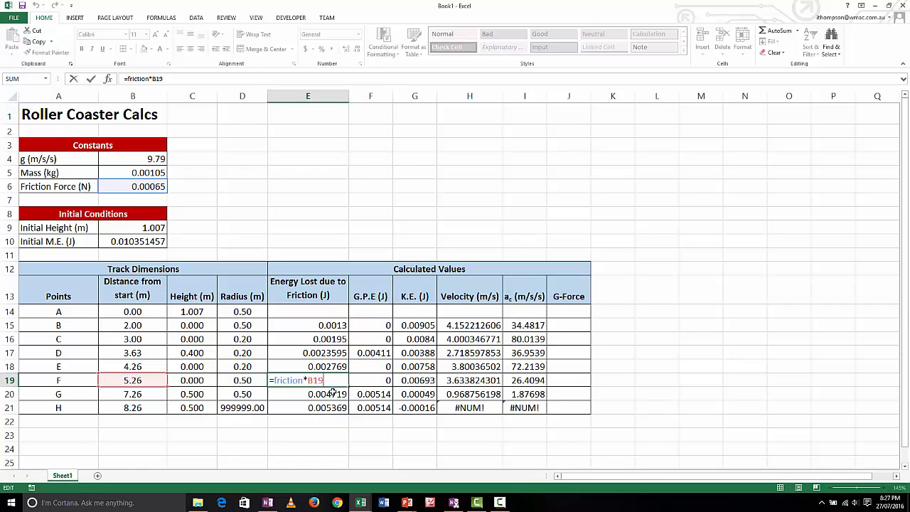
pyautogui.press('Escape')
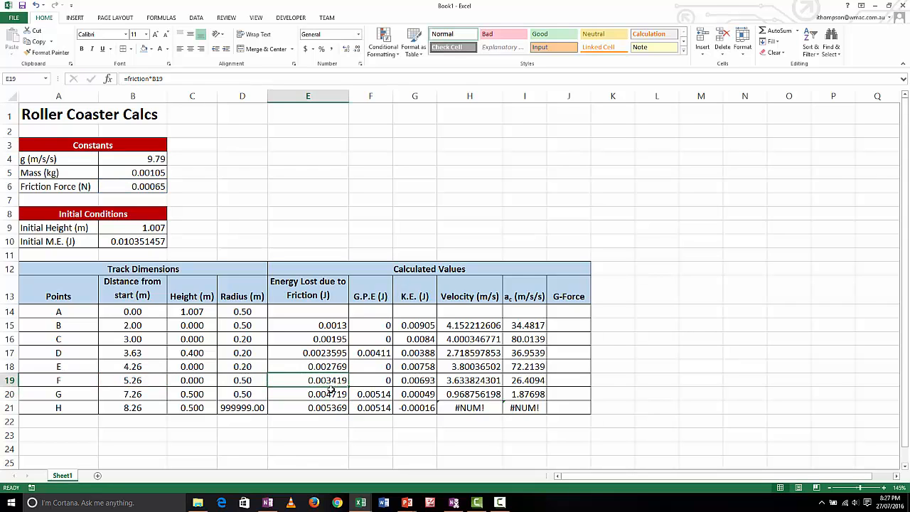
# - Trace the errors in the point H row through its velocity, acceleration, K.E., G.P.E., distance and height cells
pyautogui.click(462, 407)
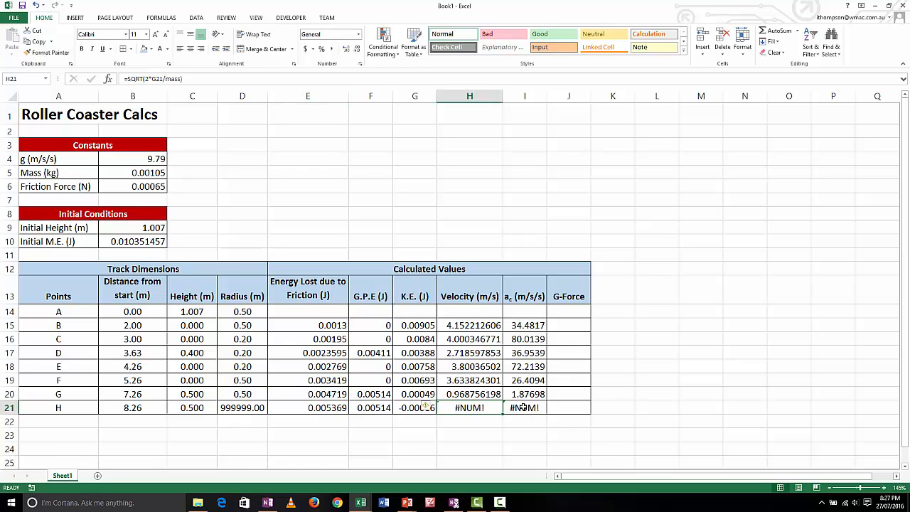
pyautogui.click(524, 407)
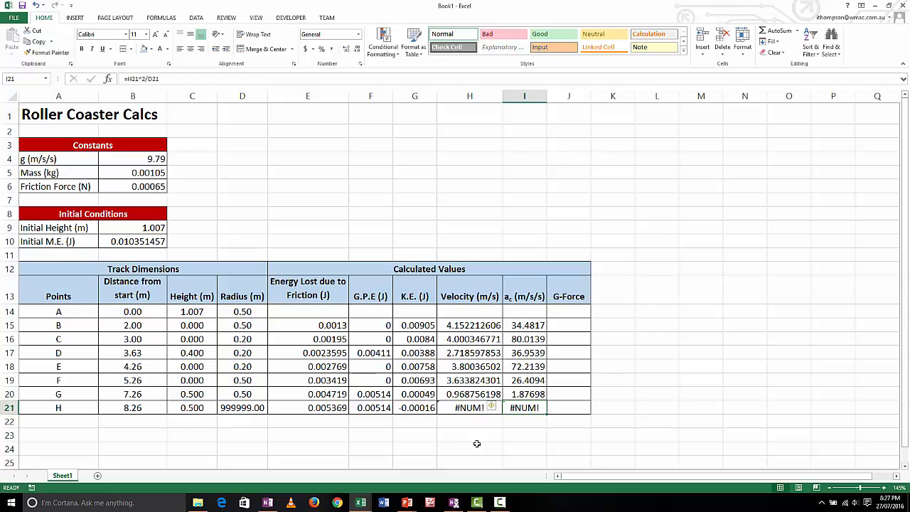
pyautogui.click(465, 407)
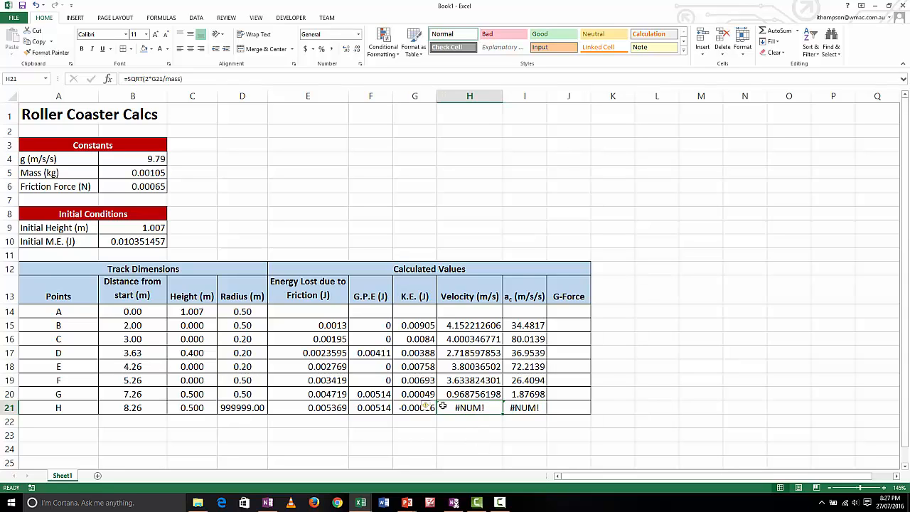
pyautogui.click(416, 408)
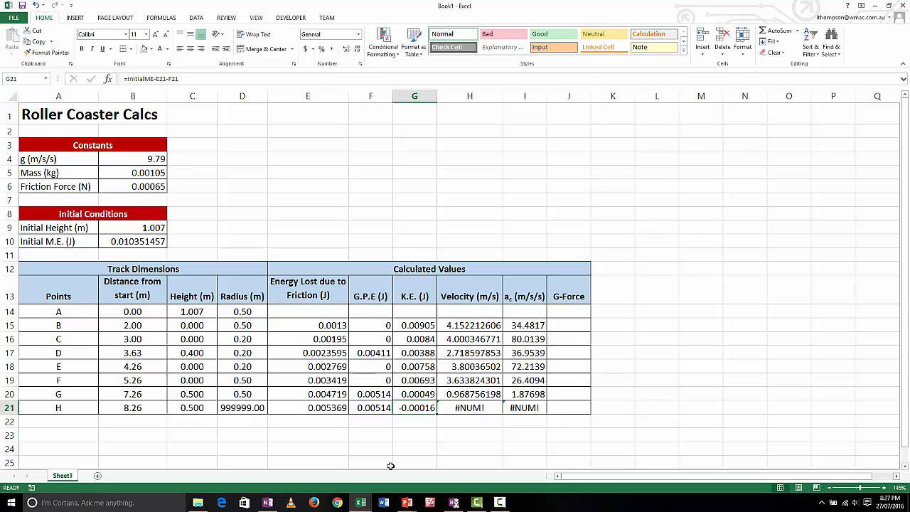
pyautogui.click(373, 409)
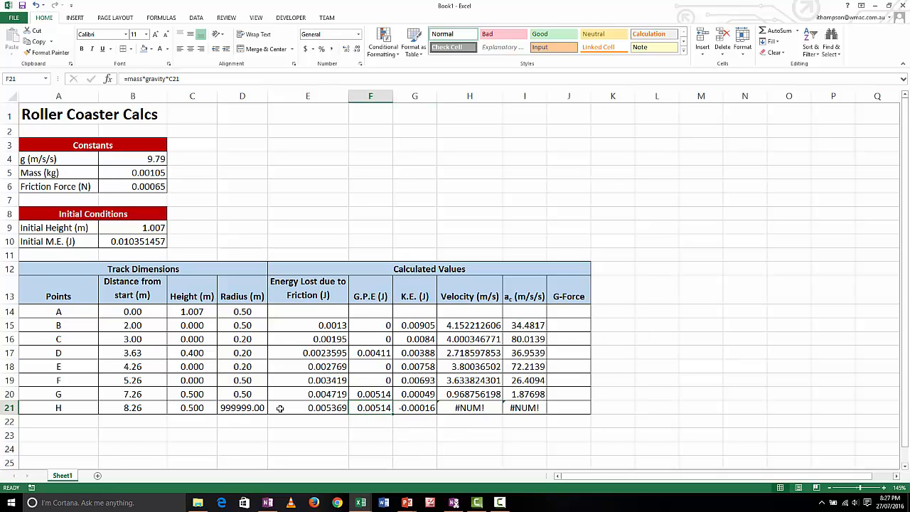
pyautogui.click(91, 407)
pyautogui.click(126, 407)
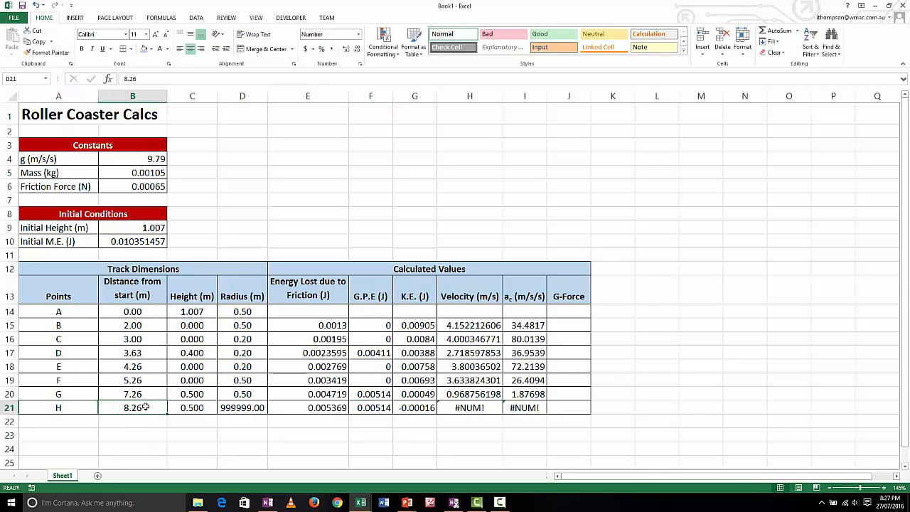
pyautogui.click(185, 407)
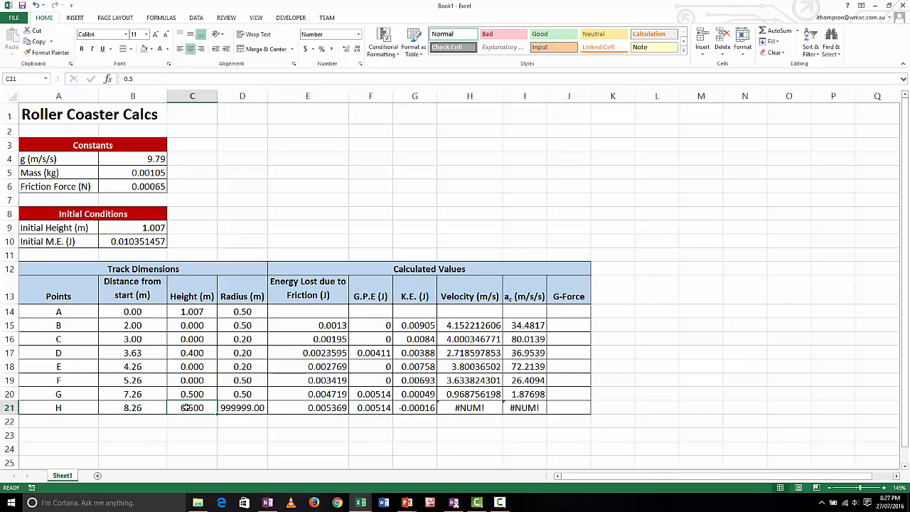
pyautogui.click(410, 407)
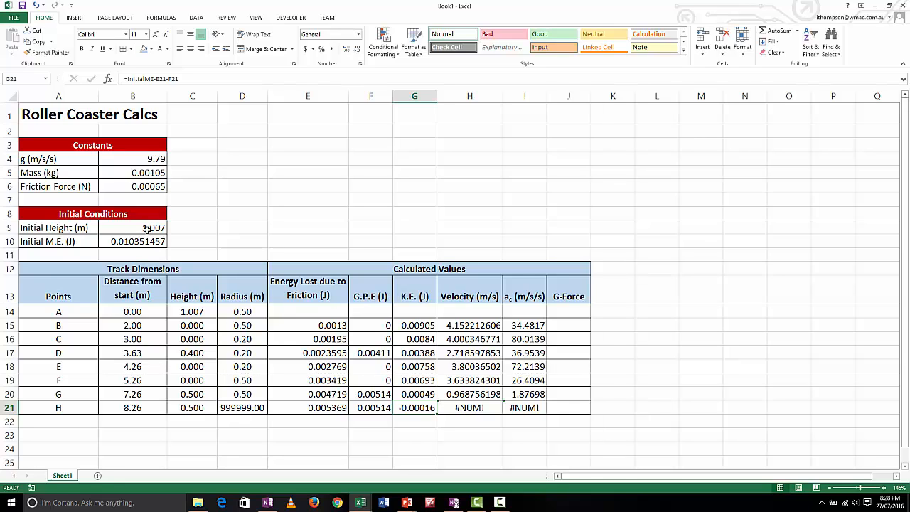
# - Set the Initial Height in cell B9 to 1.1 m
pyautogui.click(151, 229)
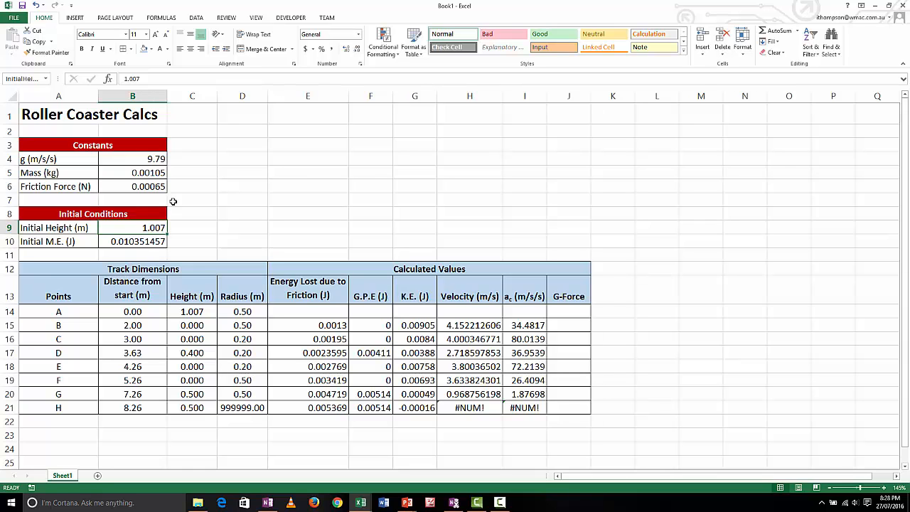
pyautogui.click(150, 81)
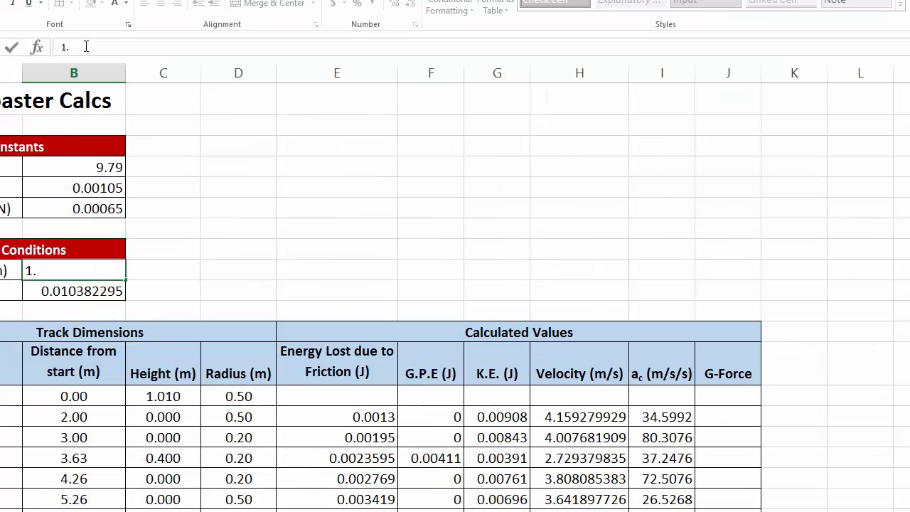
pyautogui.write('1.1')
pyautogui.press('Return')
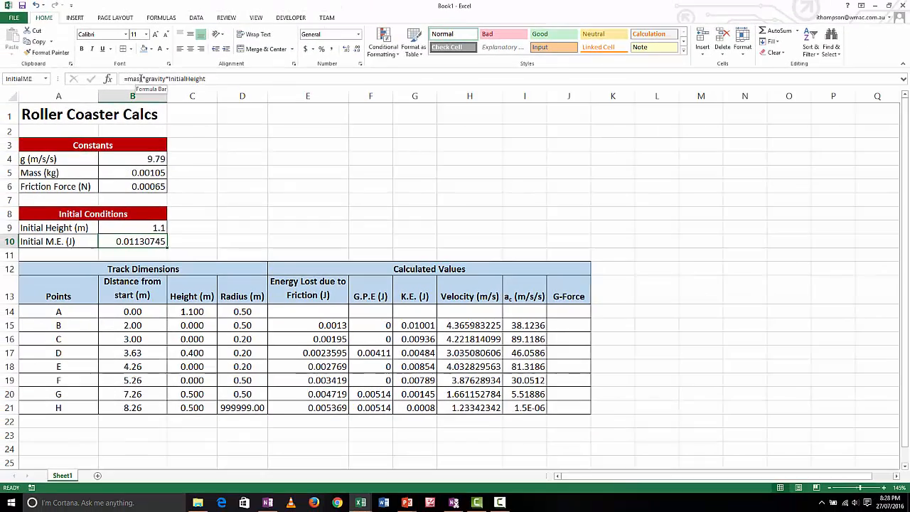
# - Examine the velocity formulas in column H for points B to H, checking how the values change along the track
pyautogui.press('Up')
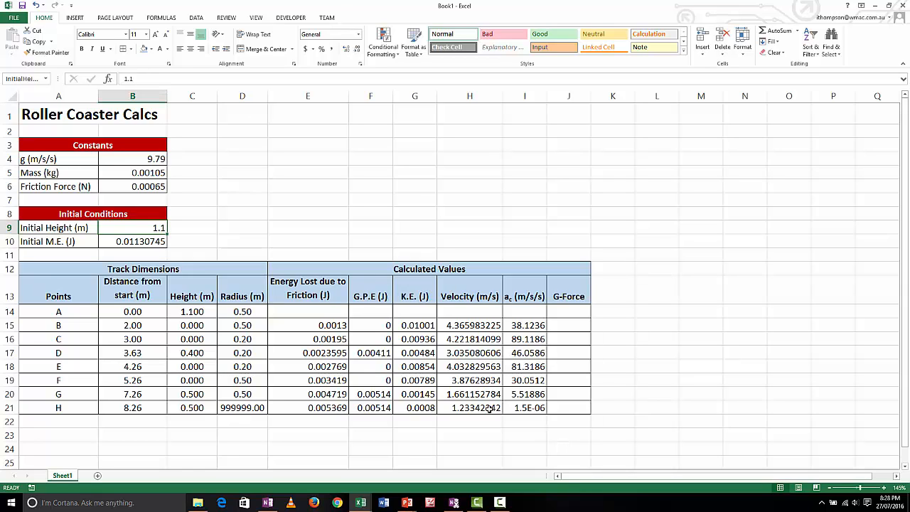
pyautogui.click(465, 409)
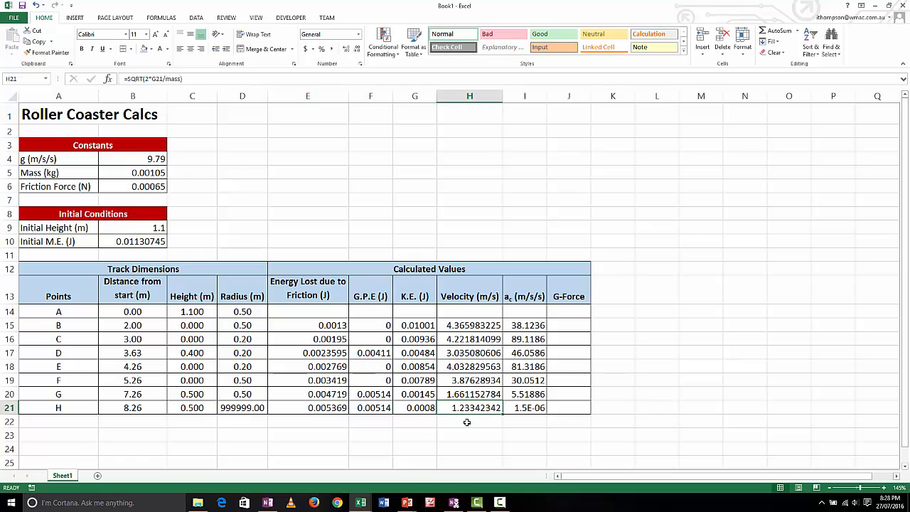
pyautogui.click(466, 324)
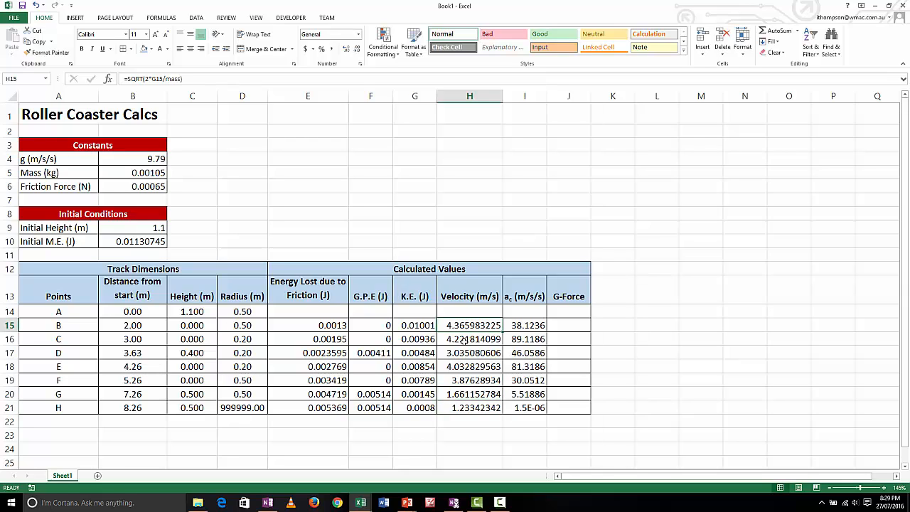
pyautogui.click(463, 339)
pyautogui.click(464, 353)
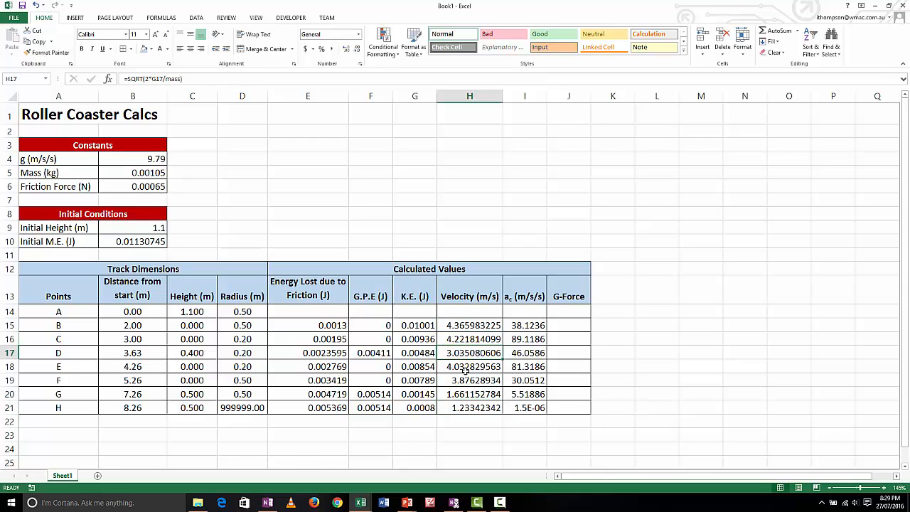
pyautogui.click(467, 368)
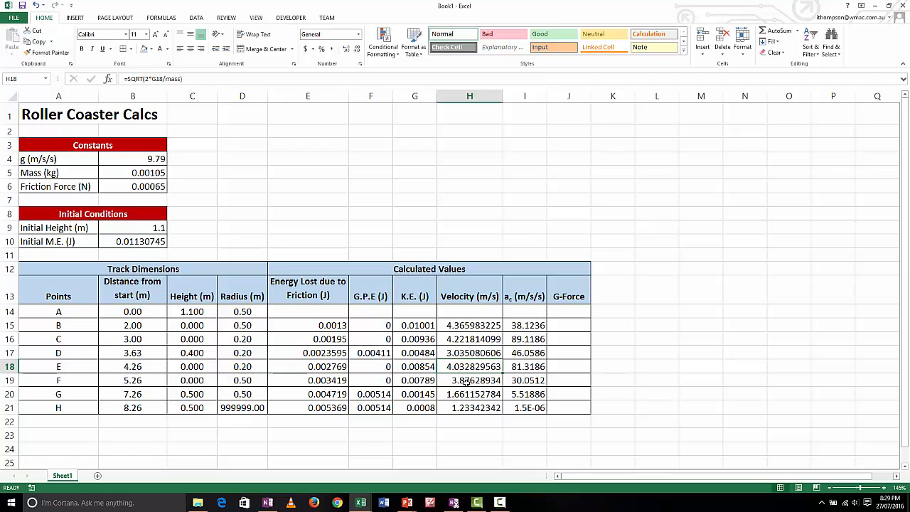
pyautogui.click(467, 382)
pyautogui.click(469, 393)
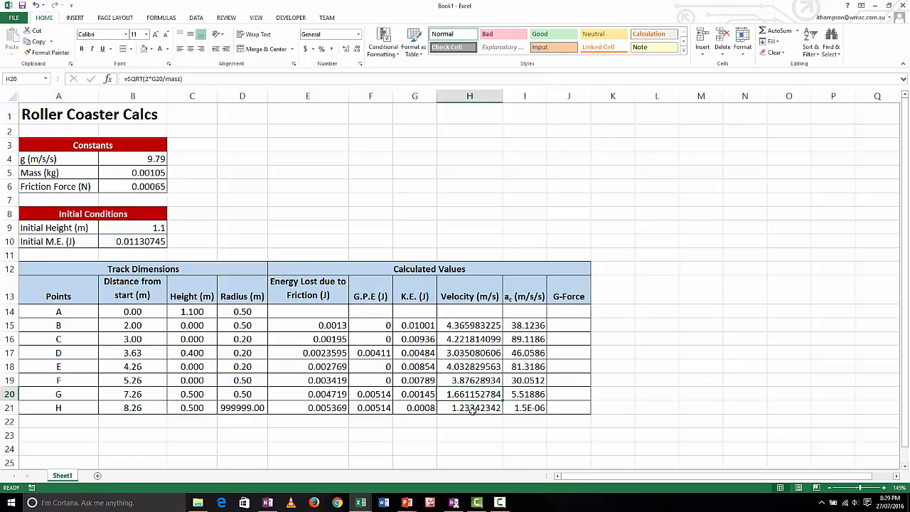
pyautogui.click(472, 410)
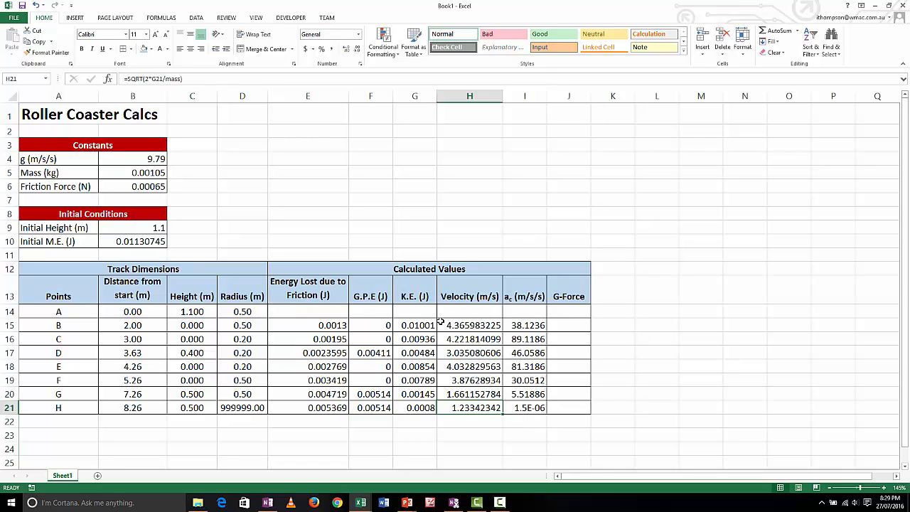
# - Copy the point B formulas in E15:I15 up into row 14 for point A
pyautogui.moveTo(322, 324); pyautogui.dragTo(542, 304)
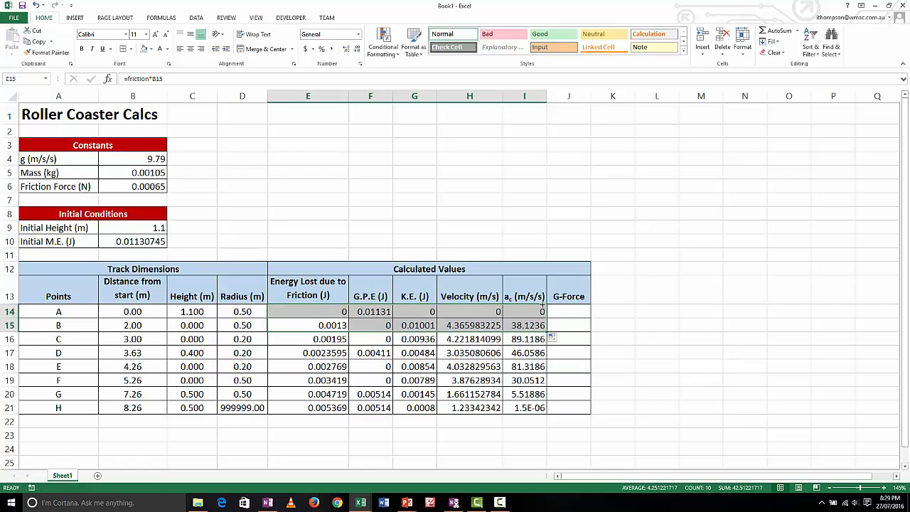
pyautogui.click(413, 325)
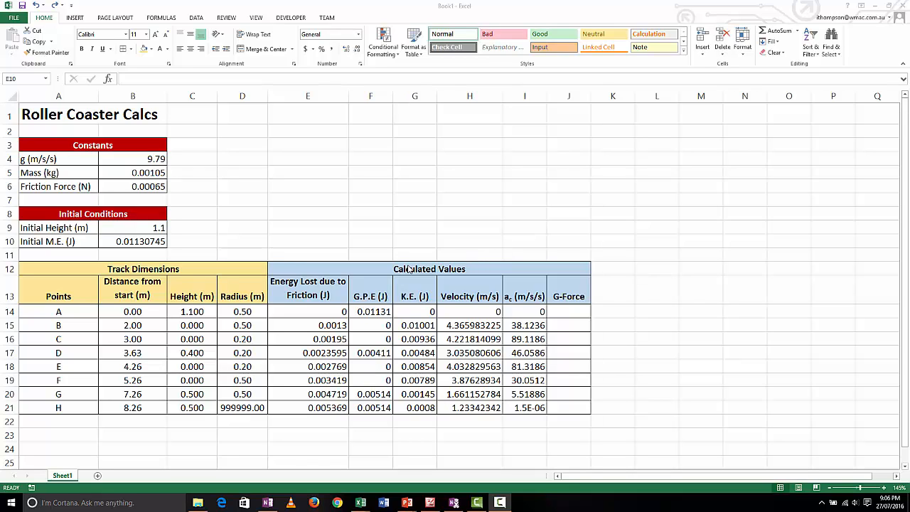
pyautogui.click(327, 312)
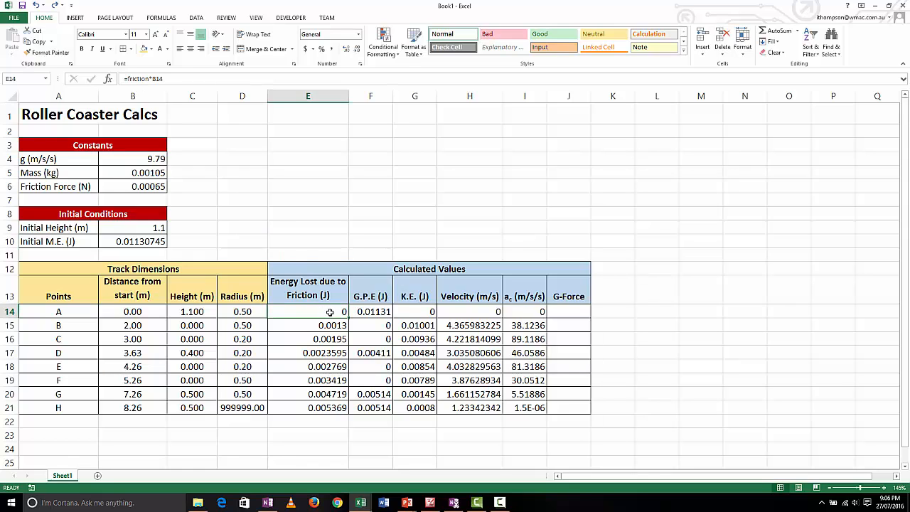
pyautogui.moveTo(325, 311); pyautogui.dragTo(419, 407)
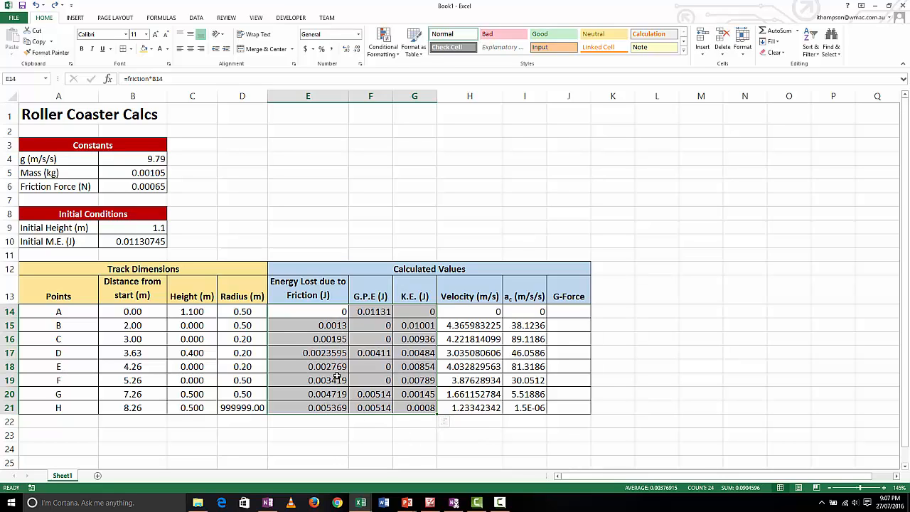
# - Format the velocity and centripetal acceleration values in H14:I21 as Number with 2 decimal places
pyautogui.click(477, 313)
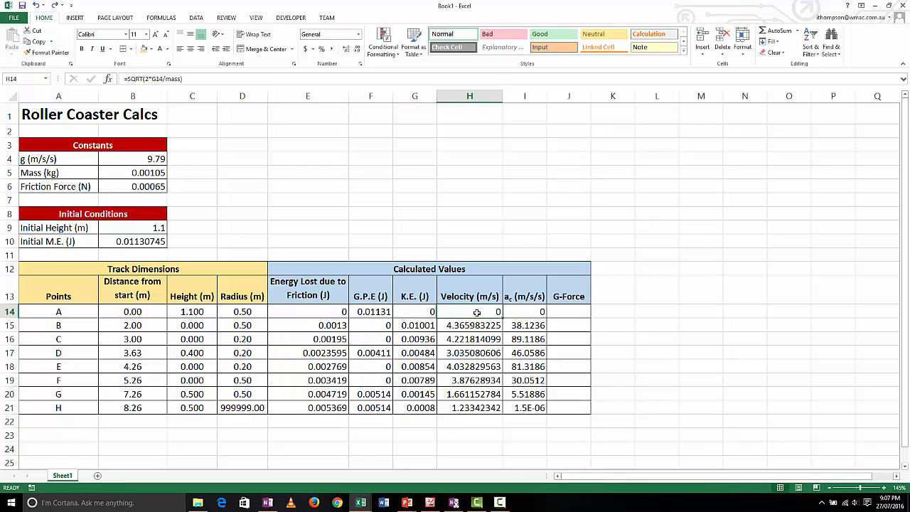
pyautogui.moveTo(496, 312); pyautogui.dragTo(539, 407)
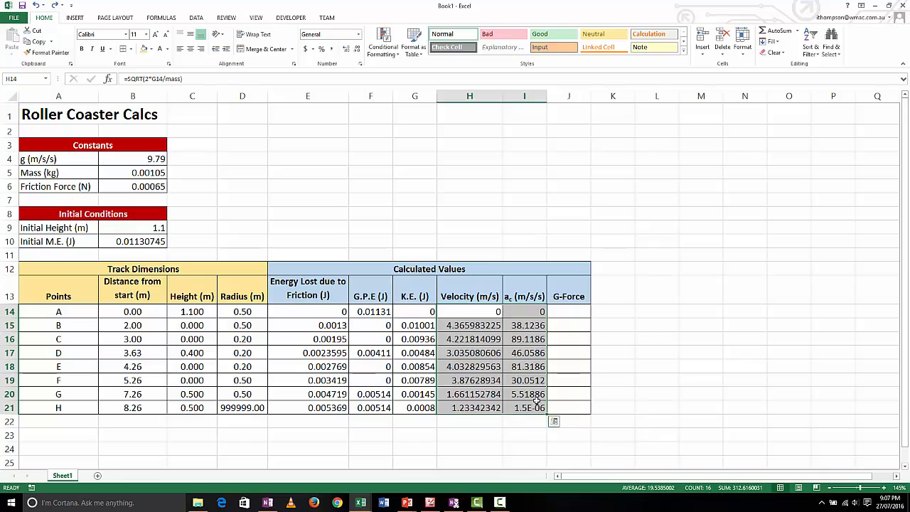
pyautogui.click(361, 65)
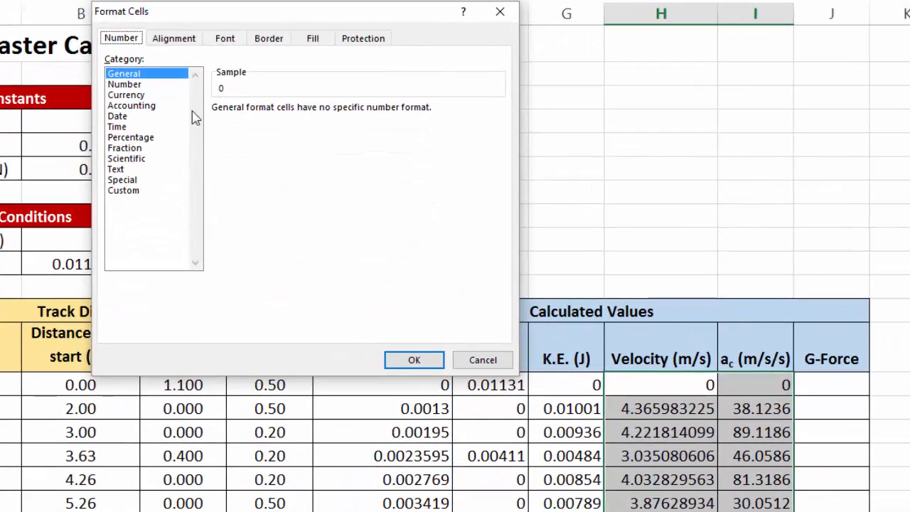
pyautogui.click(134, 83)
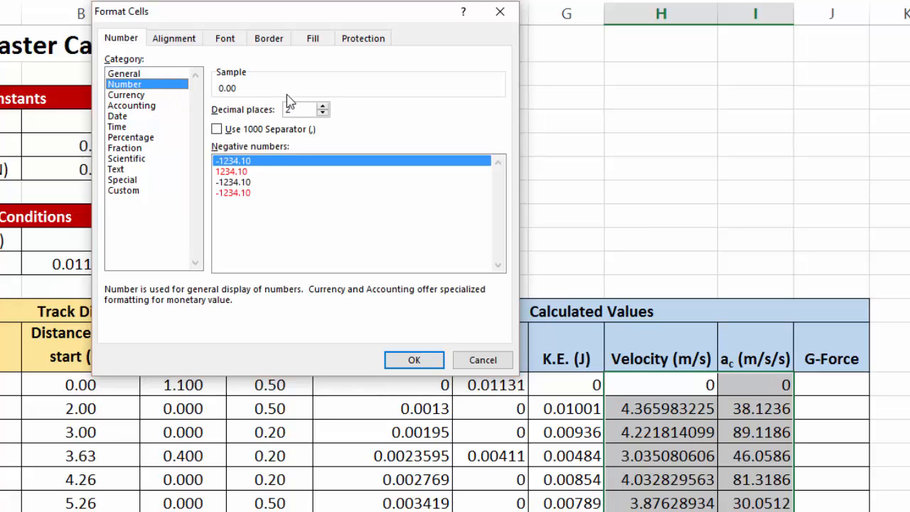
pyautogui.click(429, 361)
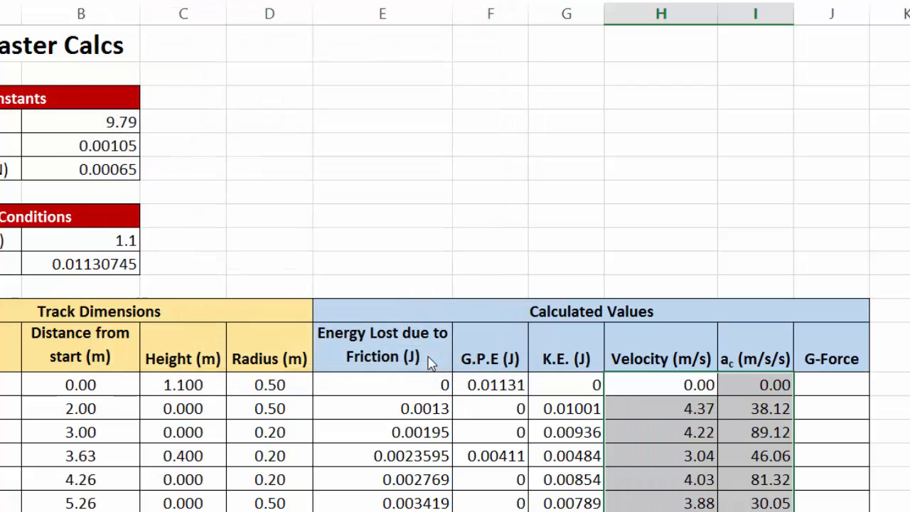
pyautogui.click(630, 283)
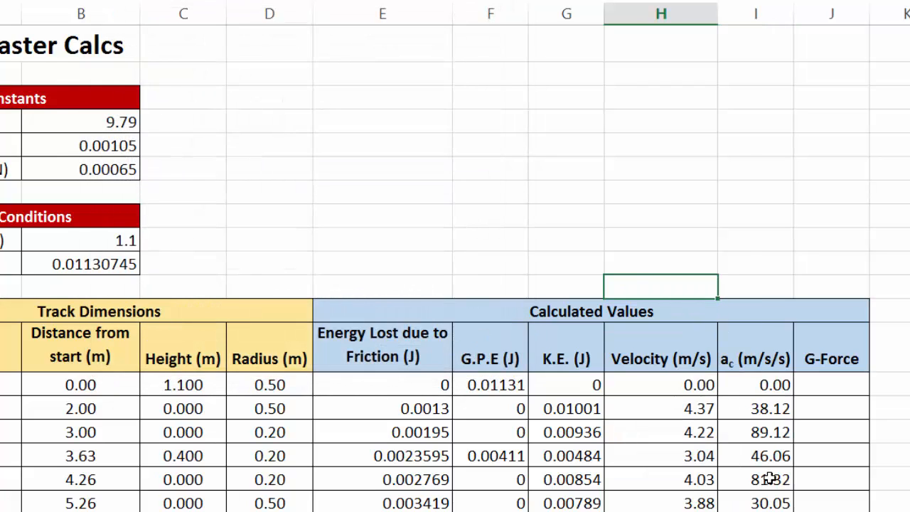
# - Apply the custom number format ##0.00E+00 to the friction loss, G.P.E. and K.E. values in E14:G21
pyautogui.scroll(-2, 359, 443)
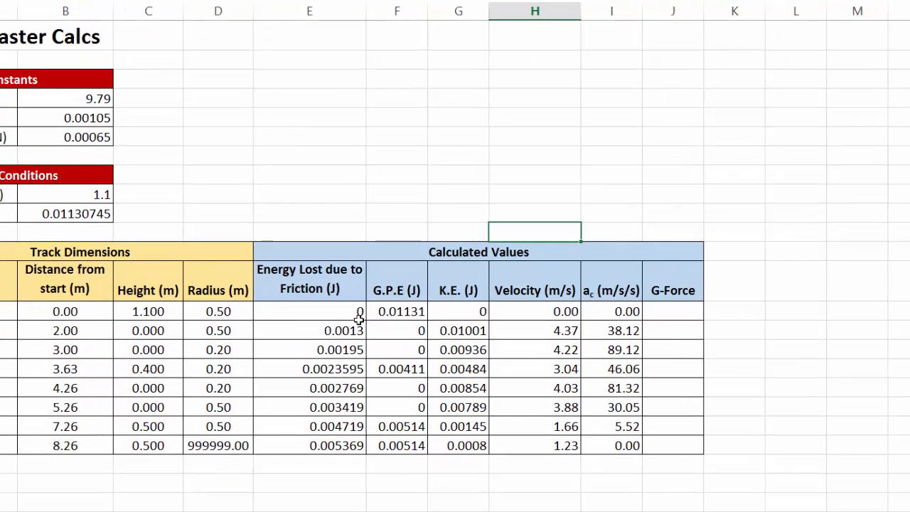
pyautogui.moveTo(331, 310); pyautogui.dragTo(467, 449)
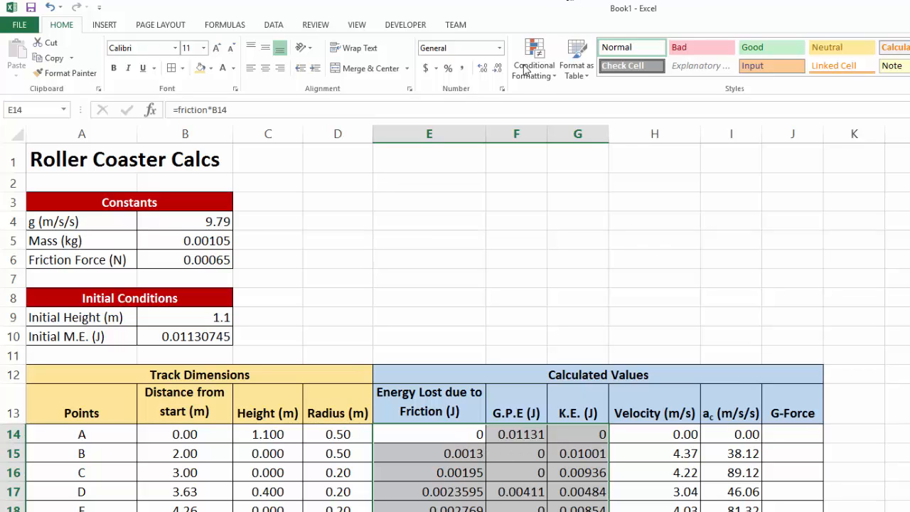
pyautogui.moveTo(463, 435); pyautogui.dragTo(577, 509)
pyautogui.click(502, 90)
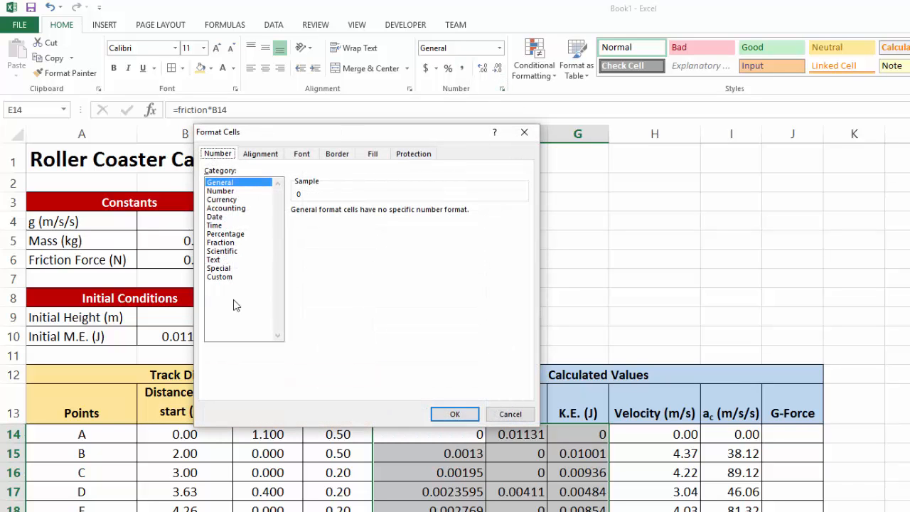
pyautogui.click(233, 253)
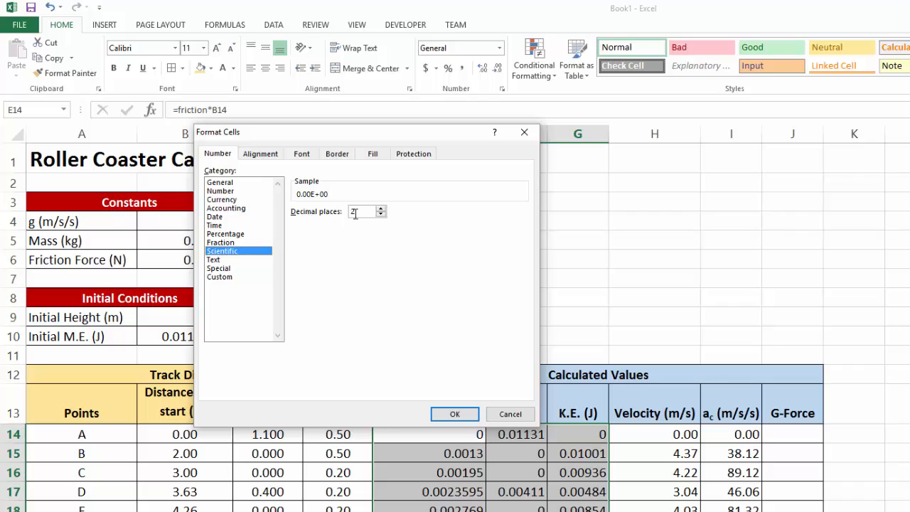
pyautogui.click(225, 278)
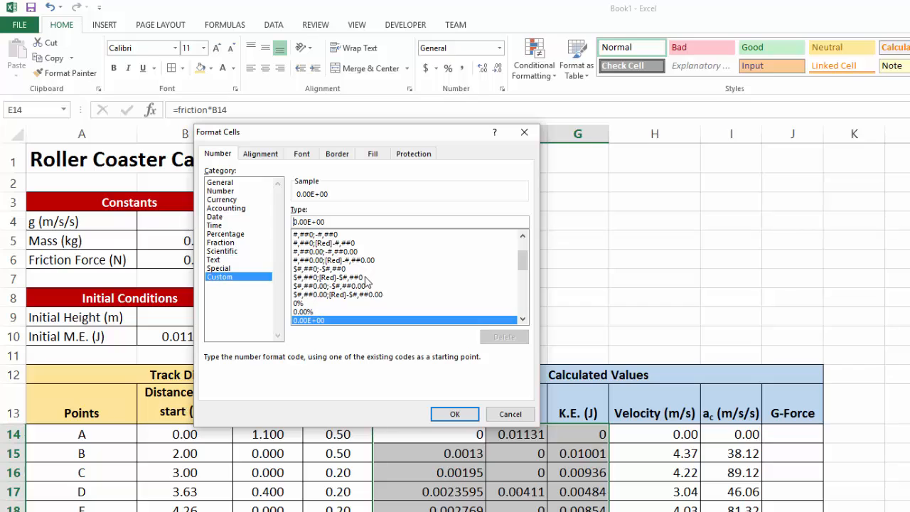
pyautogui.write('##')
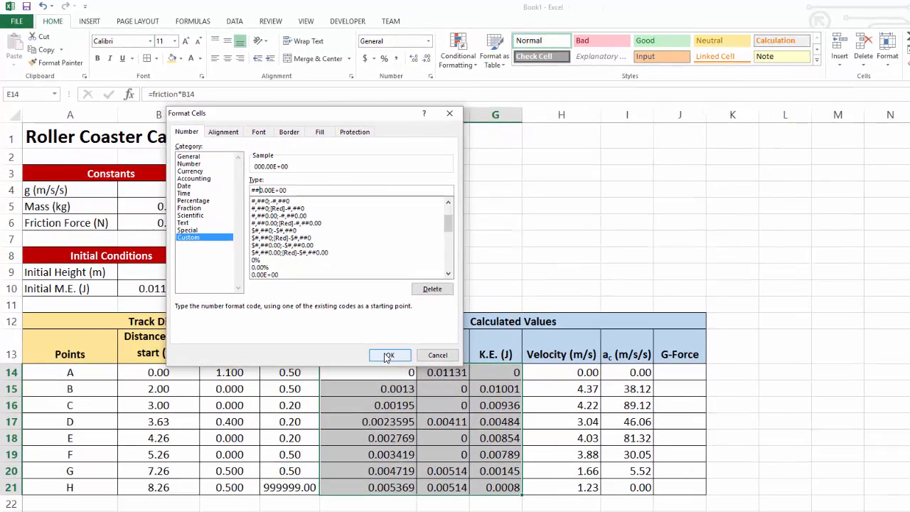
pyautogui.click(388, 356)
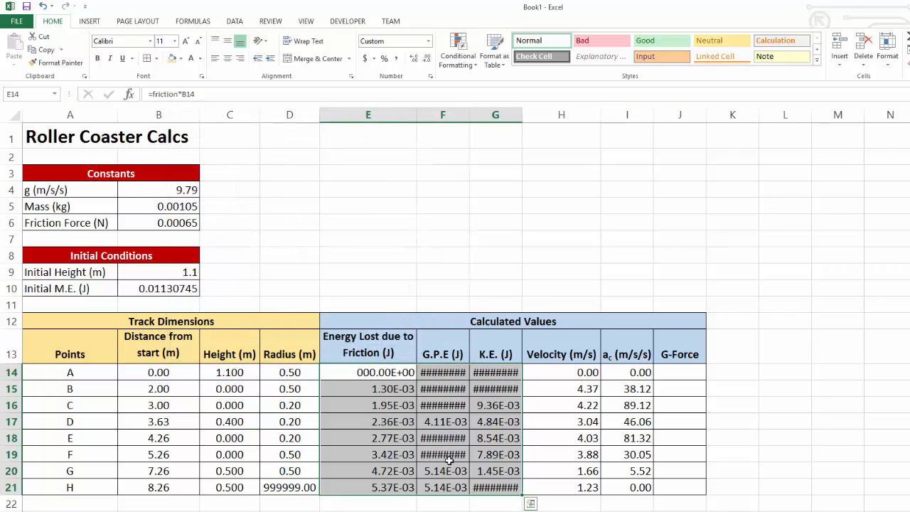
# - Widen the G.P.E. and K.E. columns, F and G, until their energy values fit
pyautogui.click(455, 374)
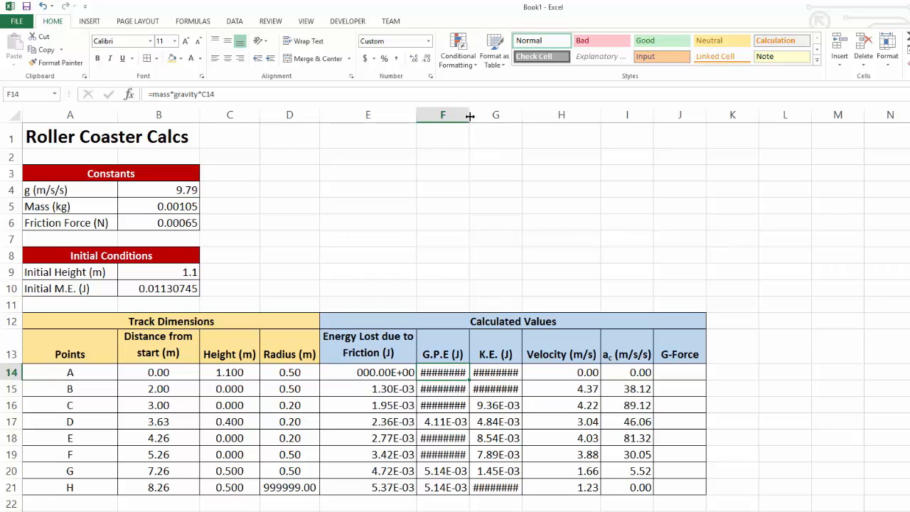
pyautogui.moveTo(470, 115); pyautogui.dragTo(533, 113)
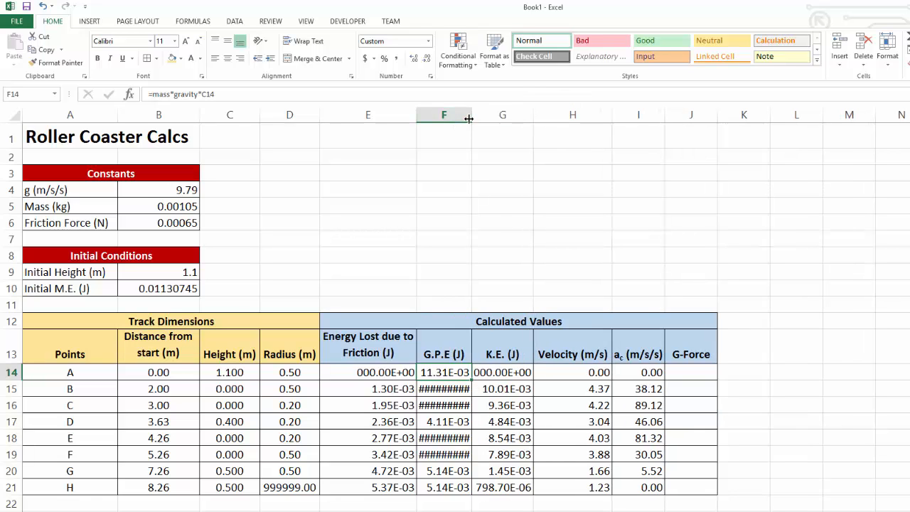
pyautogui.moveTo(468, 119); pyautogui.dragTo(478, 116)
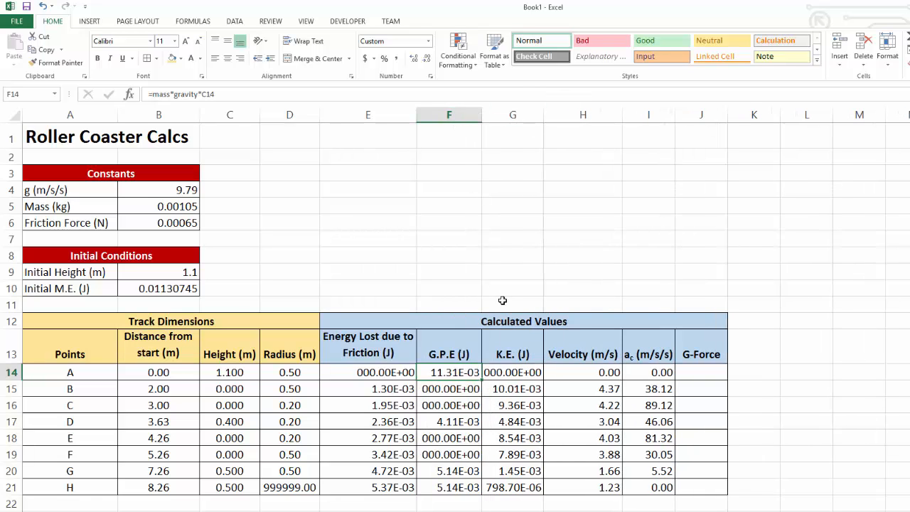
# - Examine the exponents of the reformatted energy values in columns E and G, comparing friction losses with the K.E. at point H
pyautogui.click(382, 372)
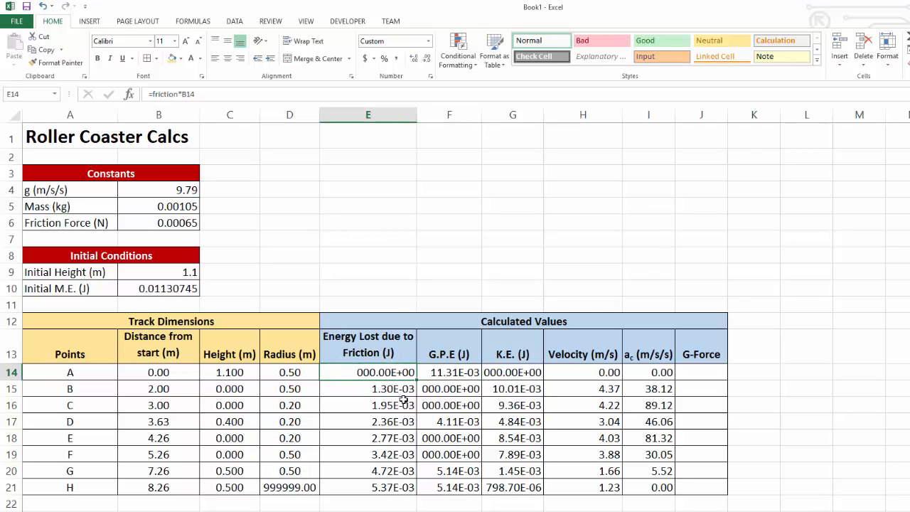
pyautogui.click(396, 386)
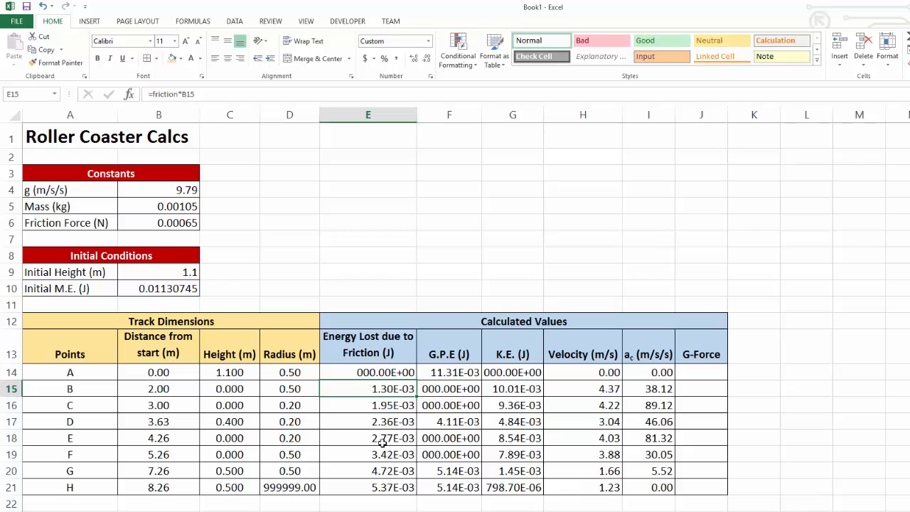
pyautogui.click(406, 403)
pyautogui.click(406, 433)
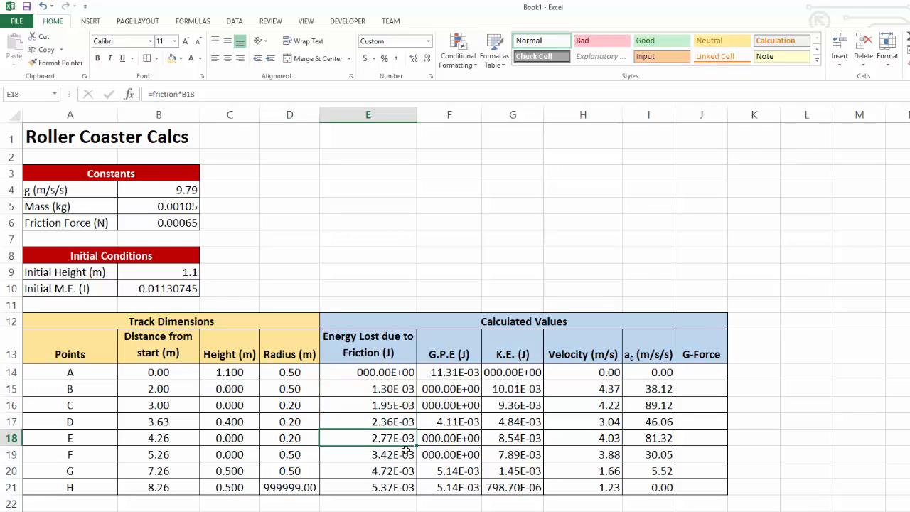
pyautogui.click(406, 452)
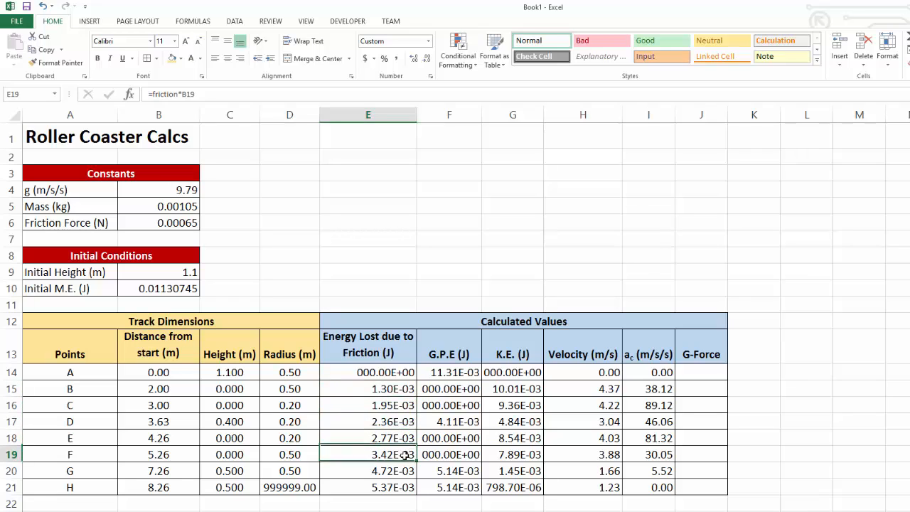
pyautogui.click(523, 488)
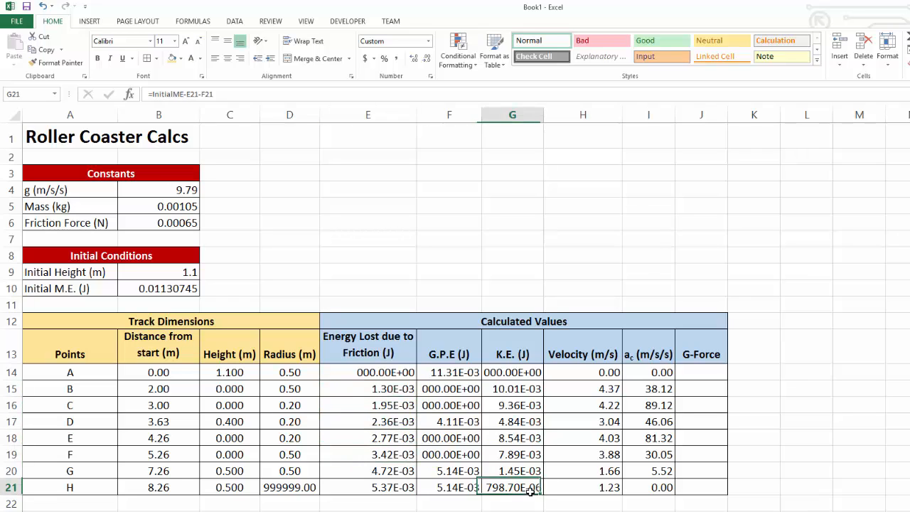
pyautogui.click(403, 389)
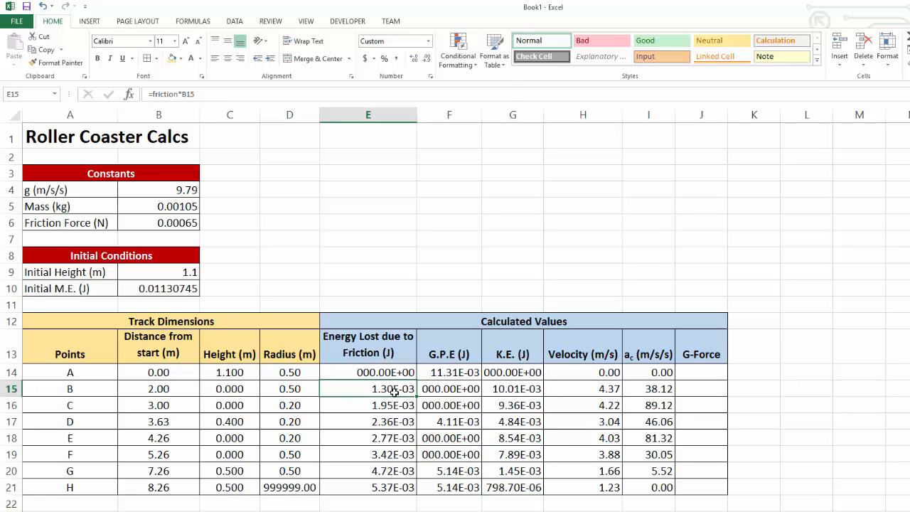
pyautogui.click(525, 488)
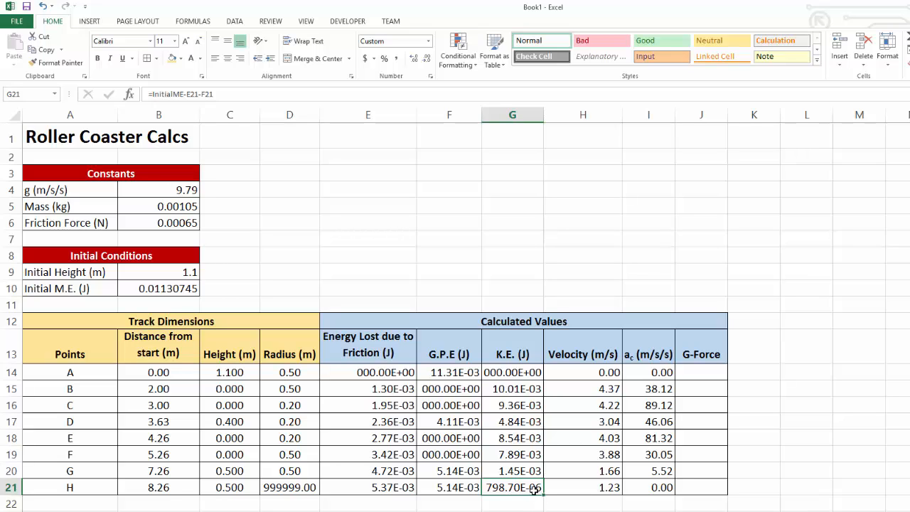
pyautogui.click(525, 459)
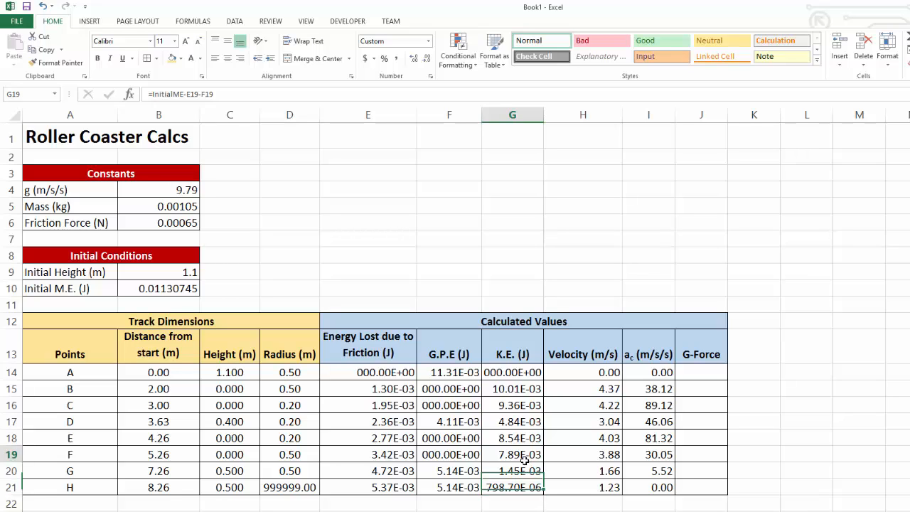
pyautogui.click(465, 473)
pyautogui.click(462, 486)
pyautogui.press('Escape')
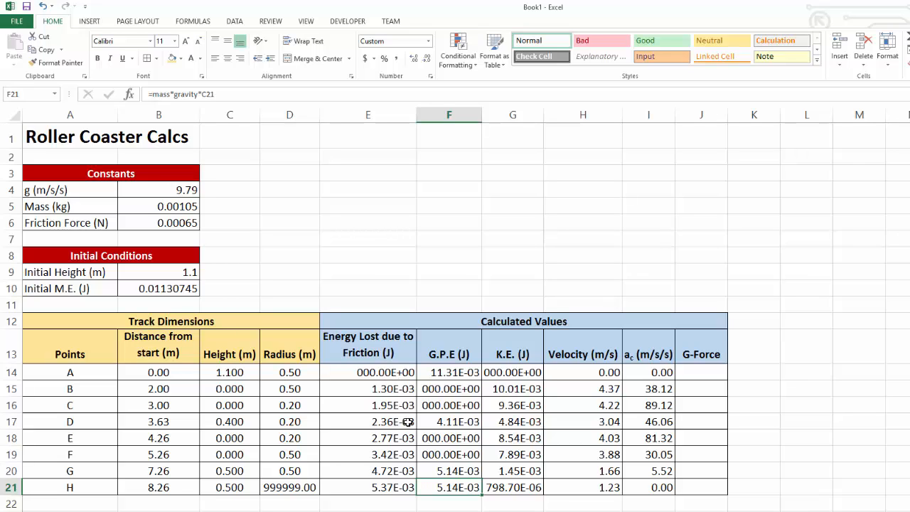
pyautogui.click(350, 378)
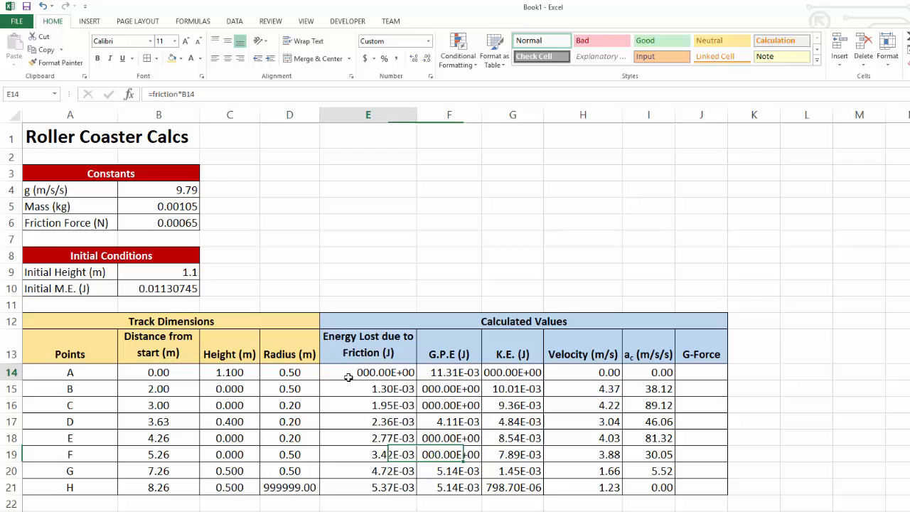
# - Set the initial height in the Initial Conditions table to 1.5 m
pyautogui.click(182, 277)
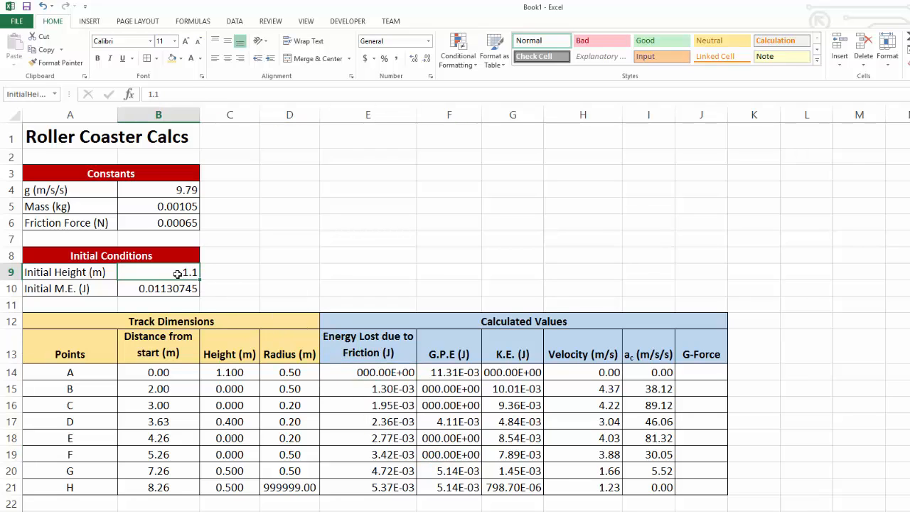
pyautogui.write('1')
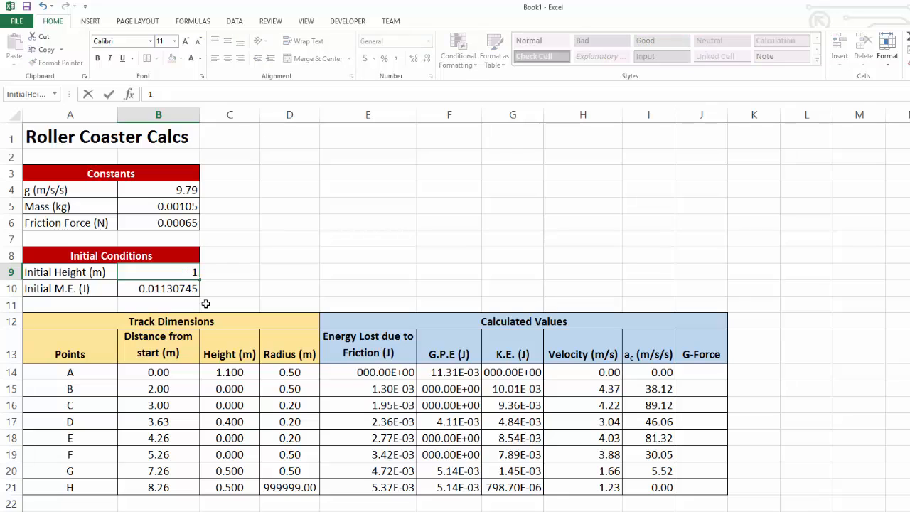
pyautogui.write('.5')
pyautogui.press('Return')
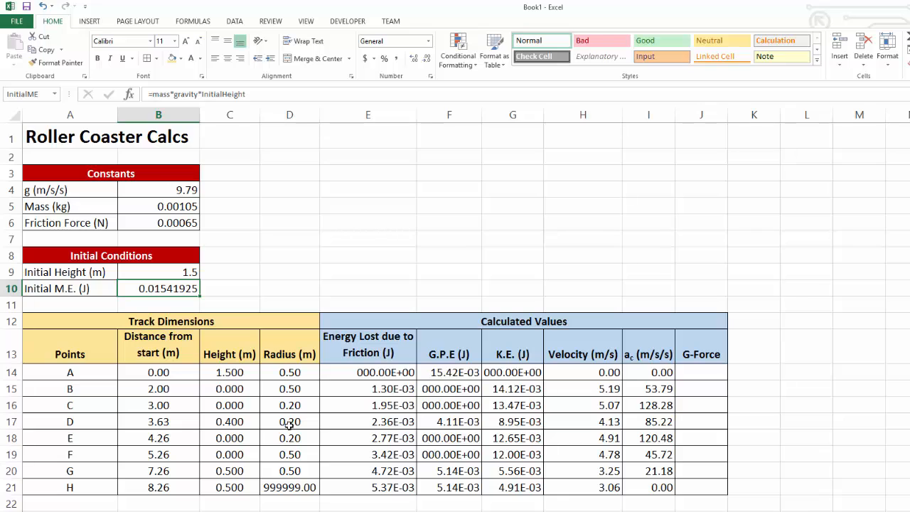
# - Set the track heights of points G and H, cells C20 and C21, to 0.8 m each
pyautogui.click(233, 471)
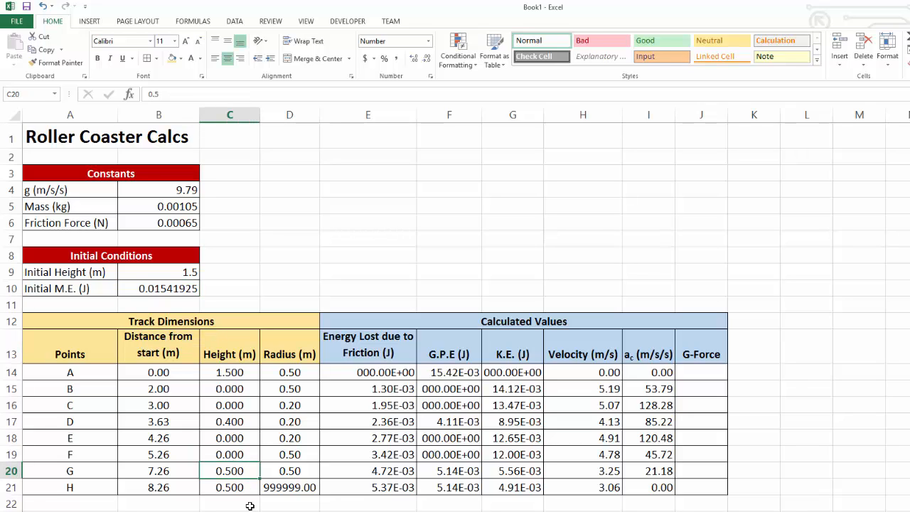
pyautogui.write('0.')
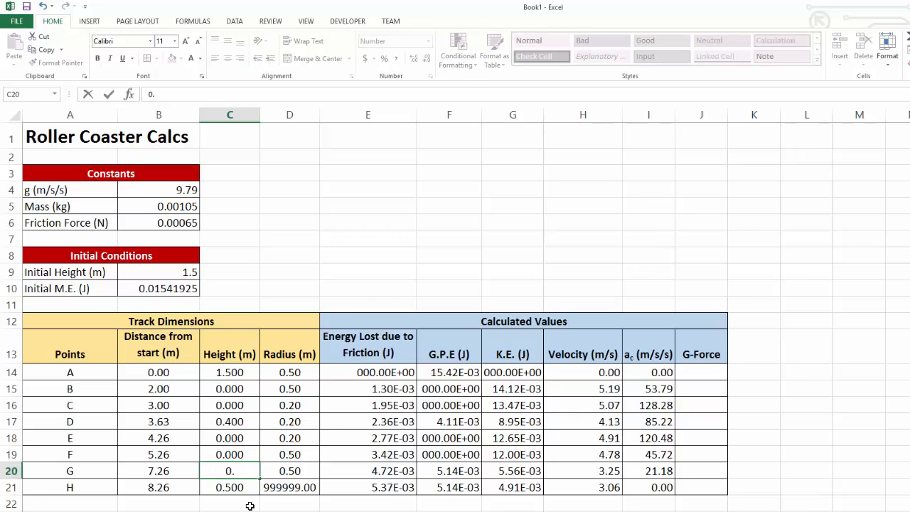
pyautogui.write('8')
pyautogui.press('Return')
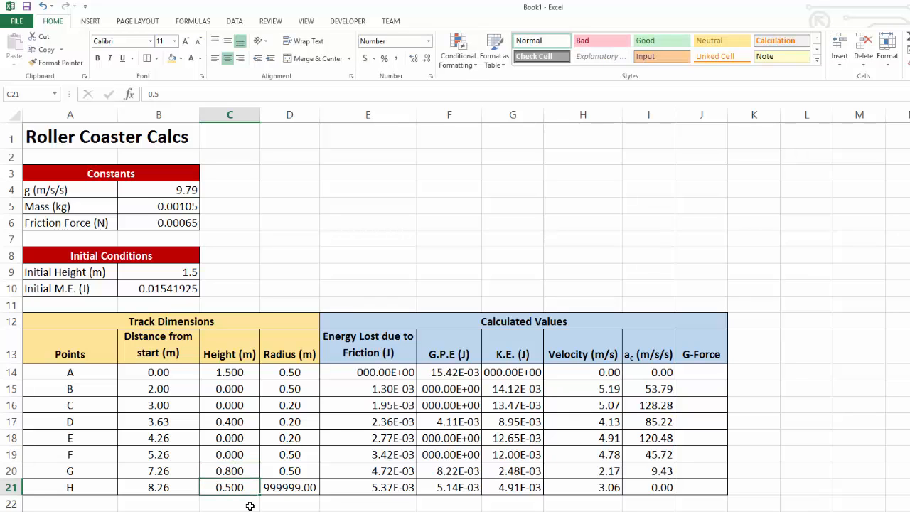
pyautogui.write('0.8')
pyautogui.press('Return')
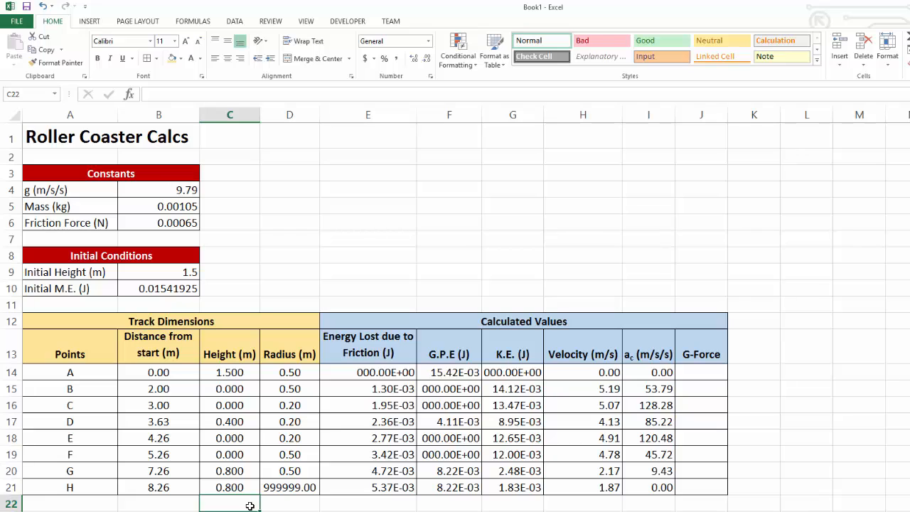
pyautogui.press('Up')
pyautogui.press('Up')
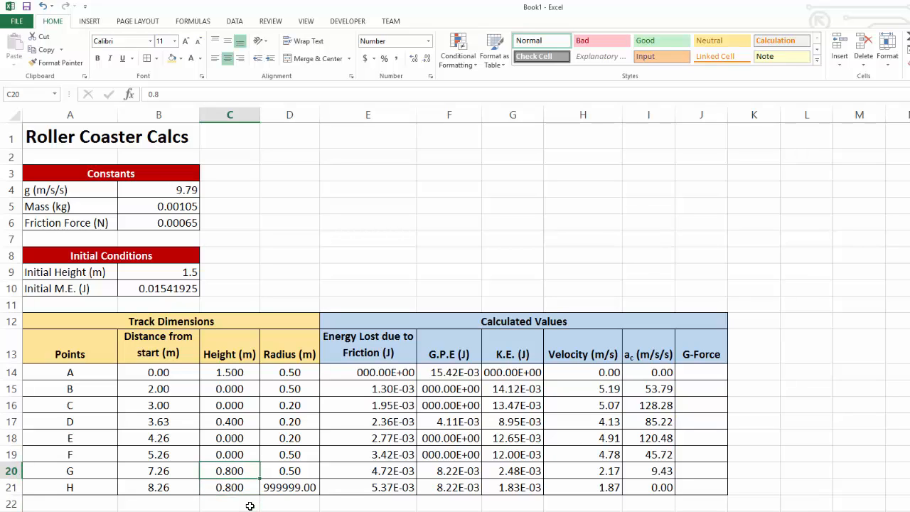
pyautogui.press('Up')
pyautogui.press('Up')
pyautogui.press('Up')
pyautogui.press('Up')
pyautogui.press('Up')
pyautogui.press('Up')
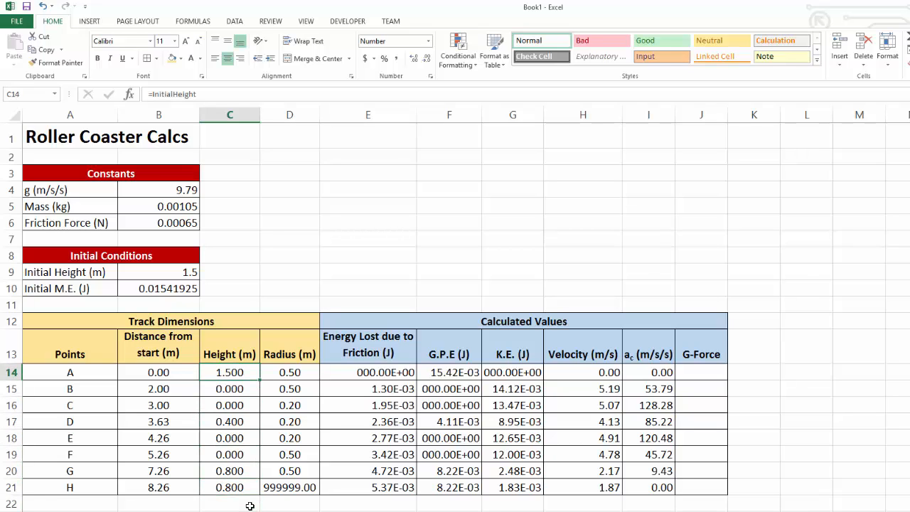
pyautogui.write('1')
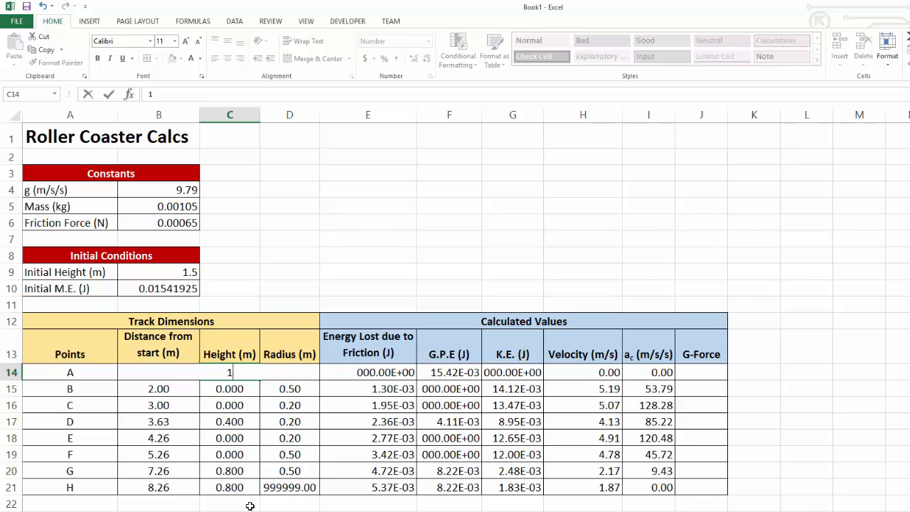
pyautogui.press('Escape')
# - Set the initial height to 1 m and check the velocity and centripetal acceleration cells for points G and H
pyautogui.press('Up')
pyautogui.press('Up')
pyautogui.press('Up')
pyautogui.press('Up')
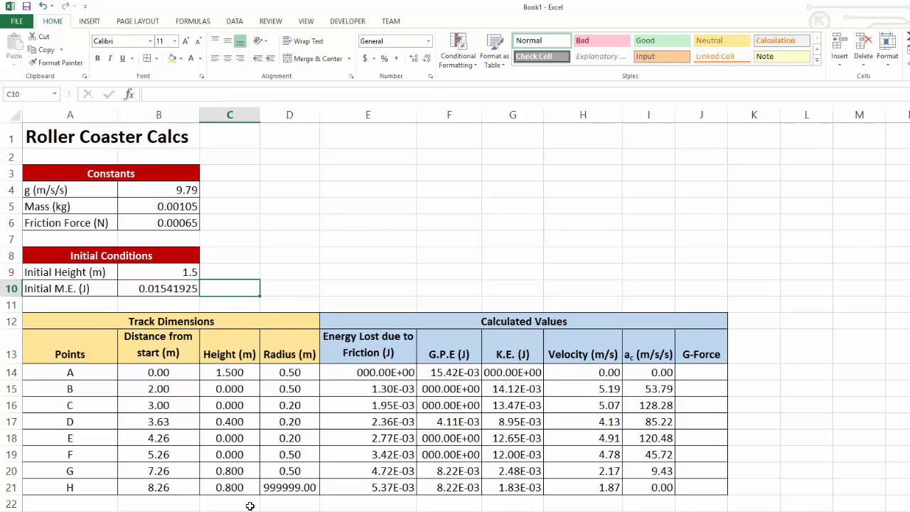
pyautogui.press('Left')
pyautogui.press('Up')
pyautogui.write('1')
pyautogui.press('Return')
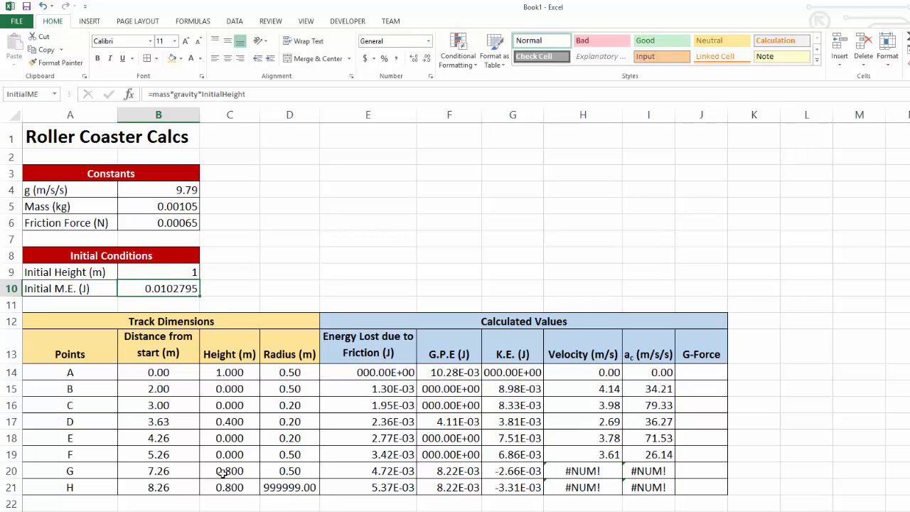
pyautogui.click(584, 469)
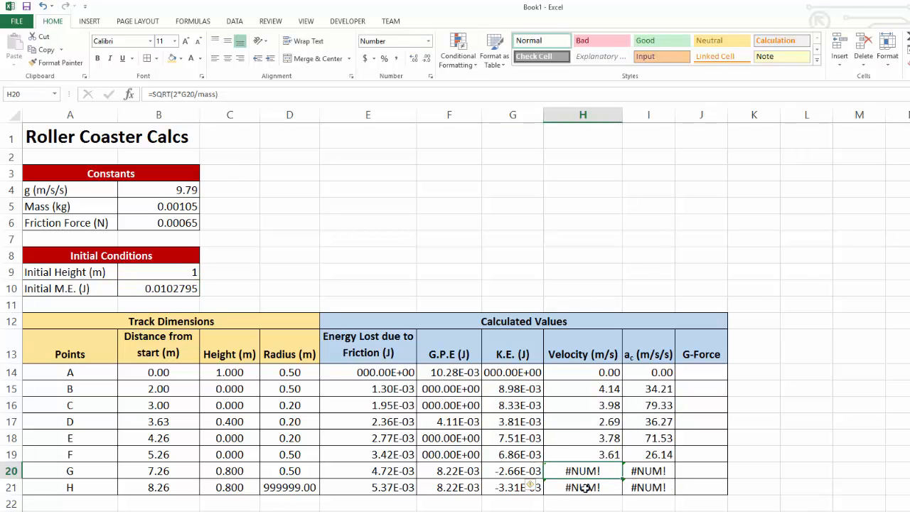
pyautogui.click(585, 488)
pyautogui.click(635, 471)
pyautogui.click(635, 486)
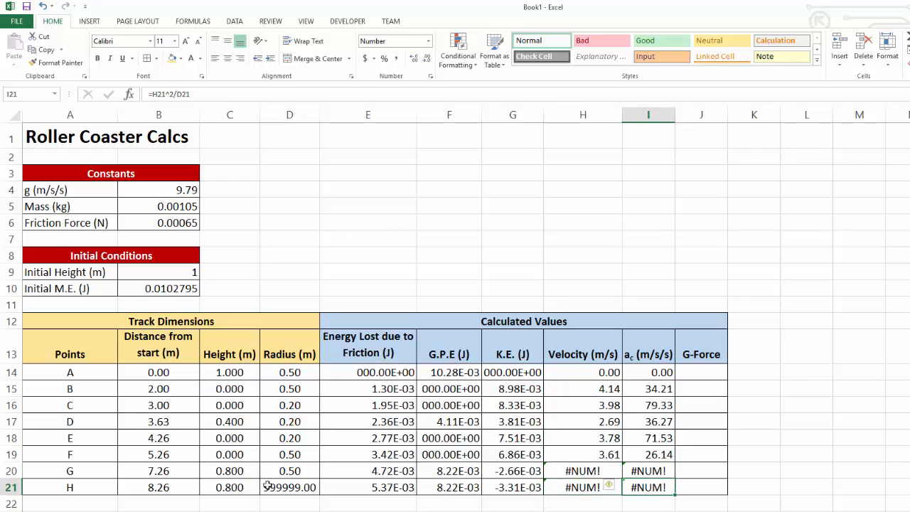
# - Set the initial height in cell B9 back to 1.5 m
pyautogui.click(174, 275)
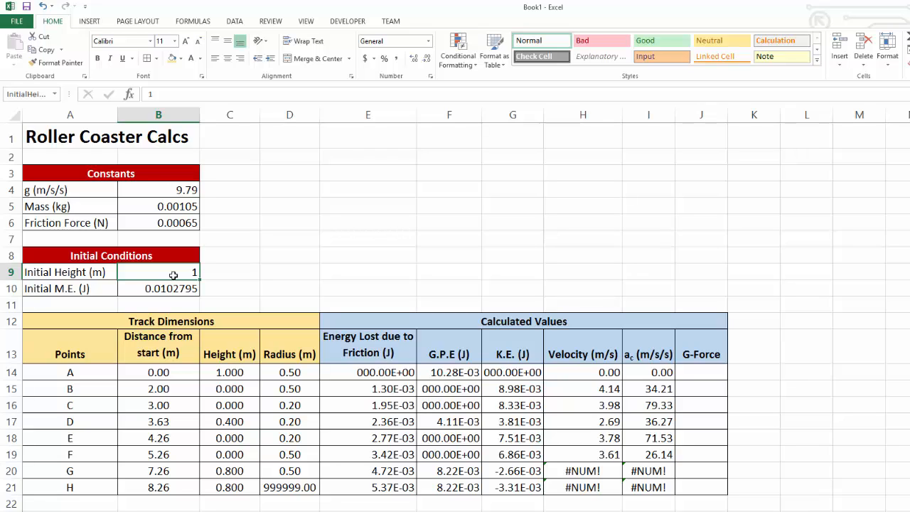
pyautogui.write('1.')
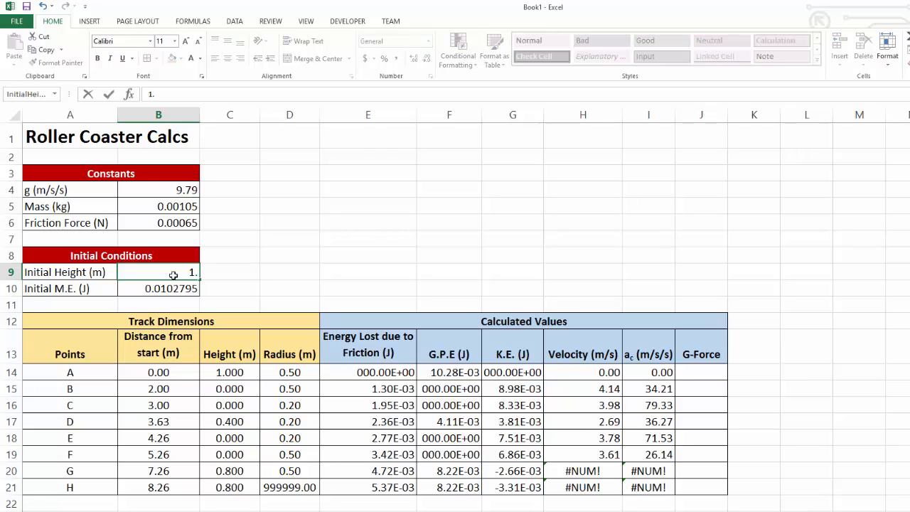
pyautogui.write('5')
pyautogui.press('Return')
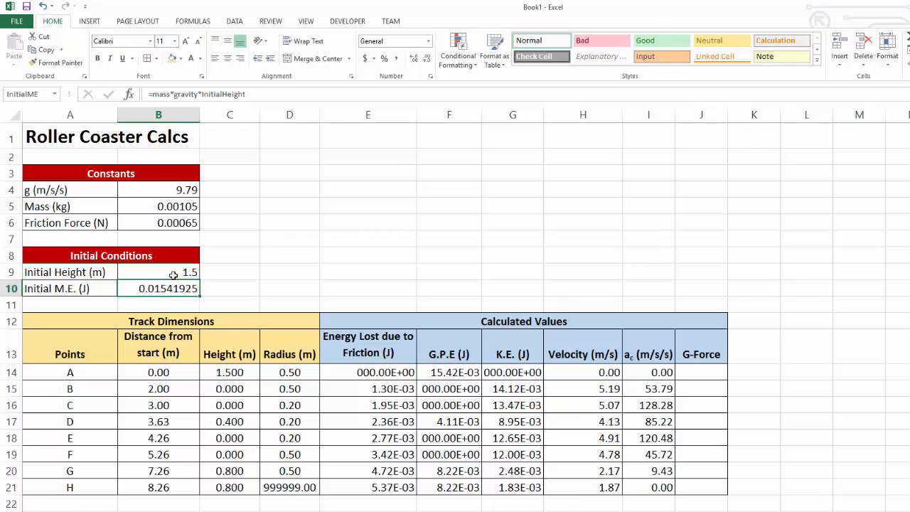